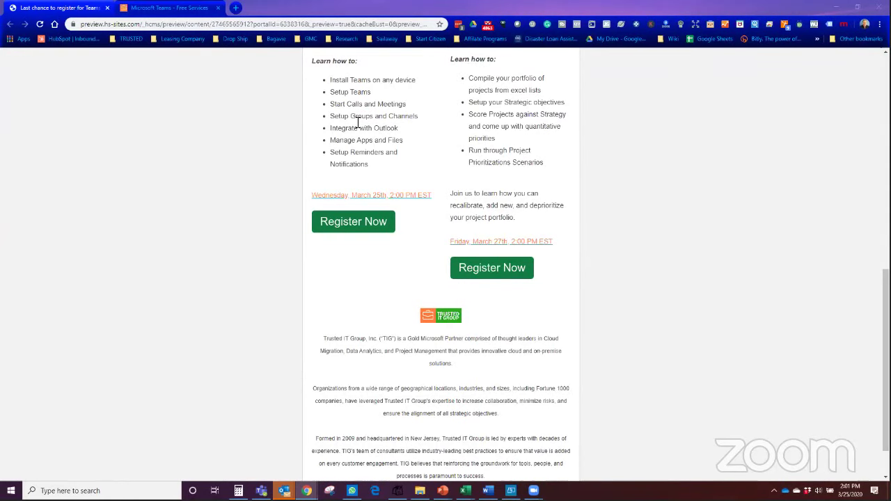
Step: Show the Free Teams Support page in Chrome and scroll down to its sign-up form
{"action": "key", "text": "ctrl+Tab"}
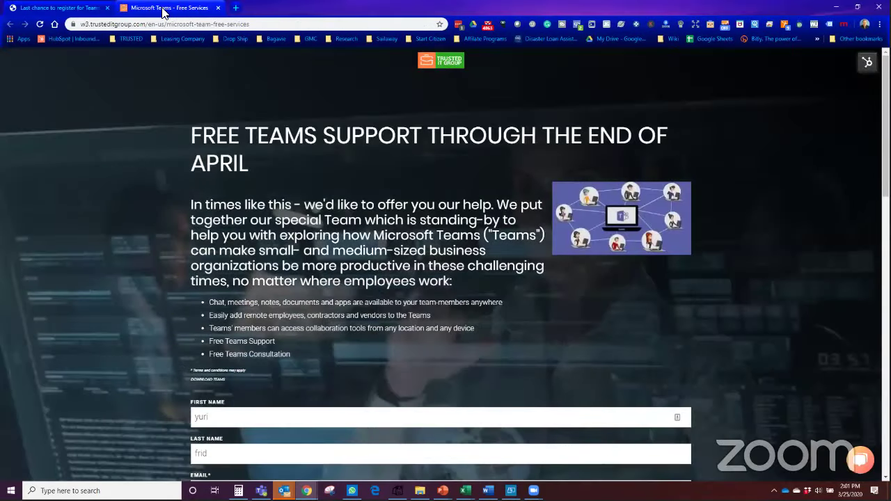
{"action": "key", "text": "ctrl+shift+Tab"}
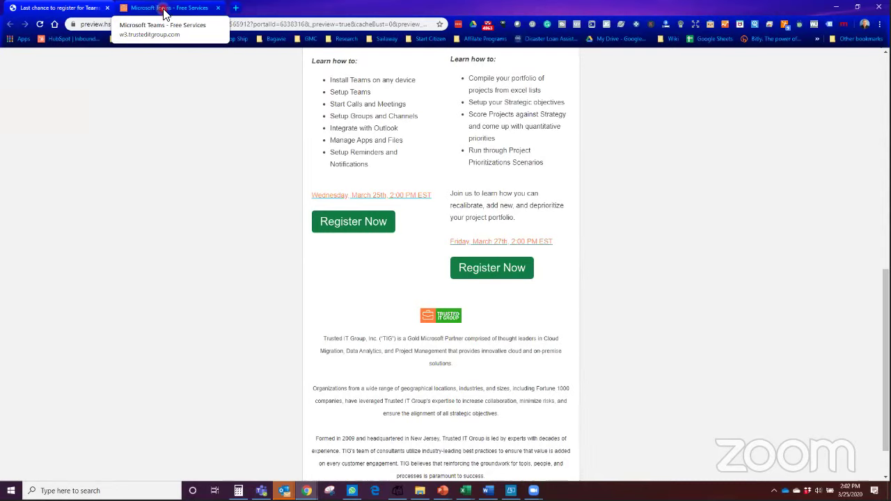
{"action": "left_click", "coordinate": [166, 9]}
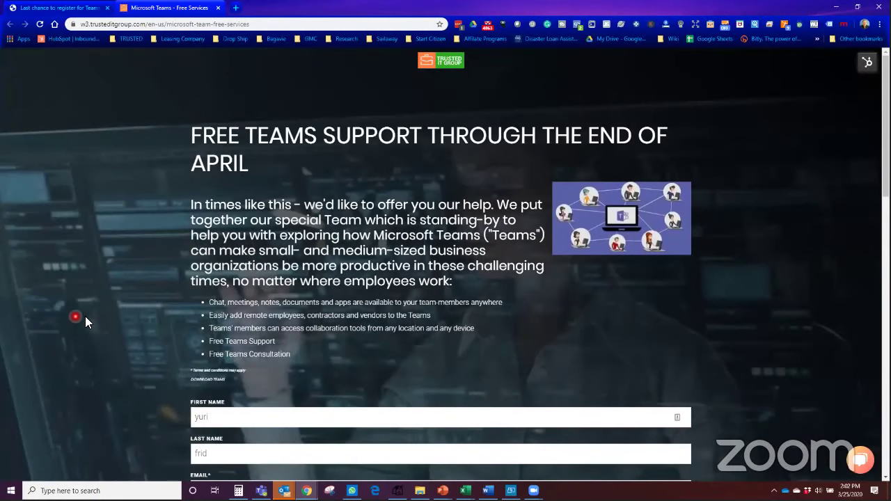
{"action": "scroll", "coordinate": [125, 308], "scroll_direction": "down", "scroll_amount": 1}
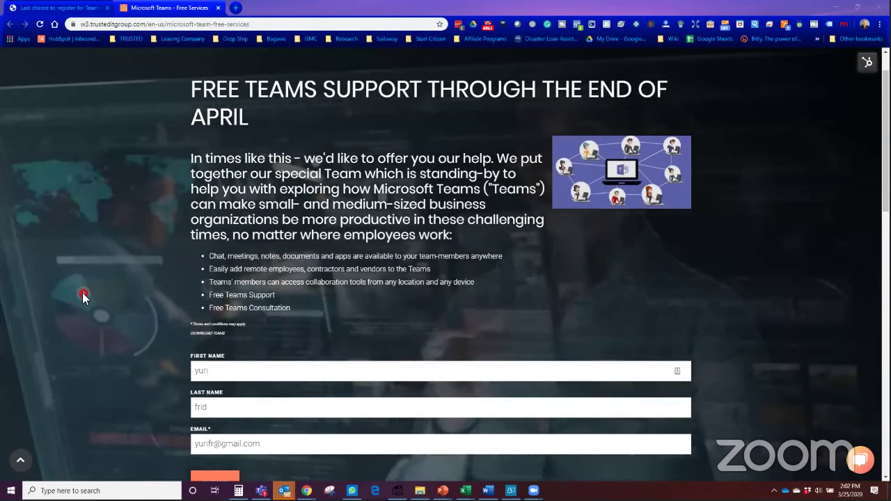
{"action": "left_click", "coordinate": [89, 10]}
{"action": "left_click", "coordinate": [174, 9]}
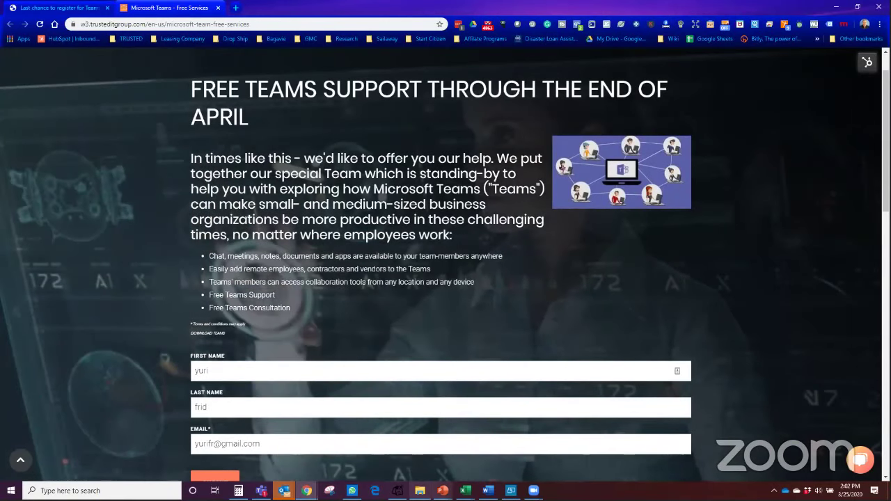
Step: Bring the Teams app forward and start a new team from the 'Create a team' card
{"action": "left_click", "coordinate": [261, 490]}
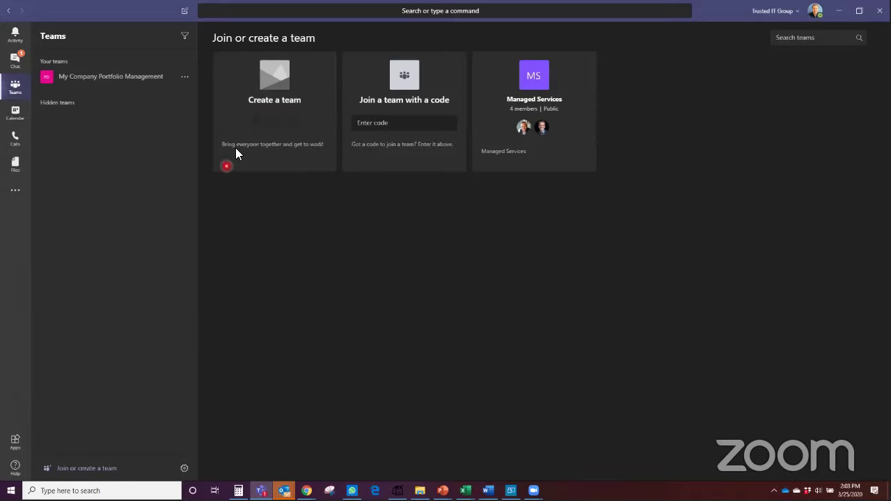
{"action": "mouse_move", "coordinate": [237, 149]}
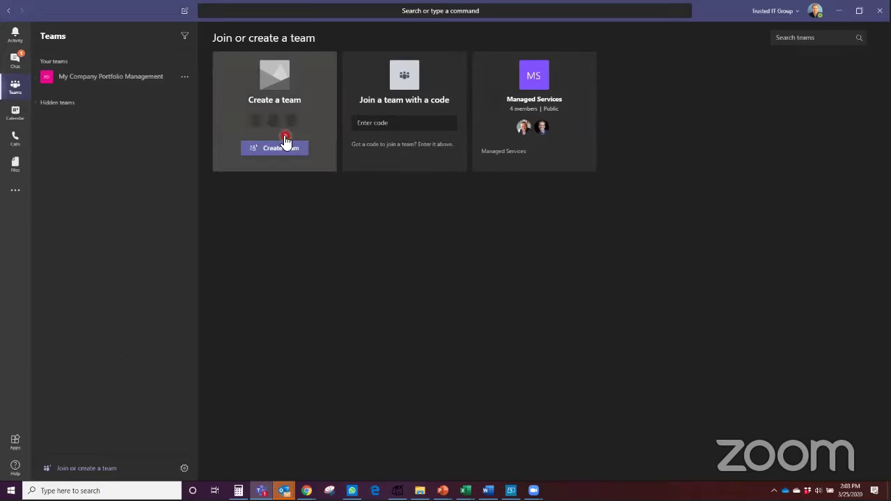
{"action": "left_click", "coordinate": [271, 150]}
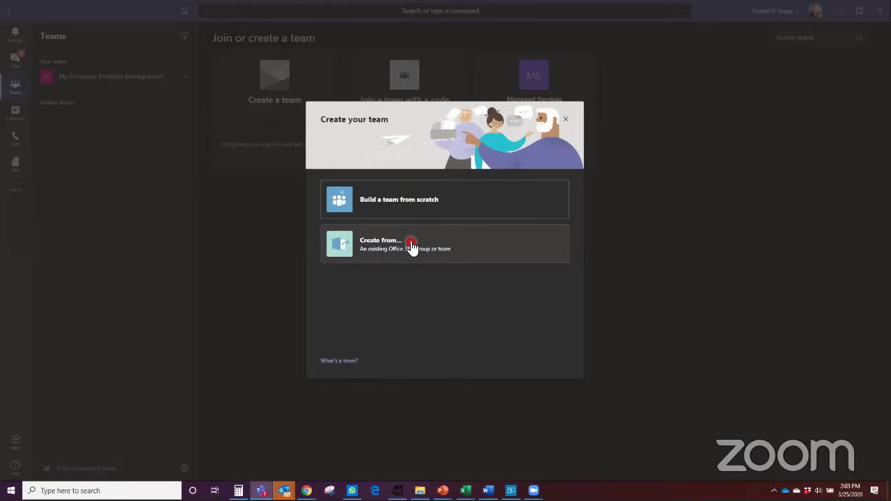
Step: Build a public team from scratch named 'COVID19 Crisis'
{"action": "left_click", "coordinate": [410, 203]}
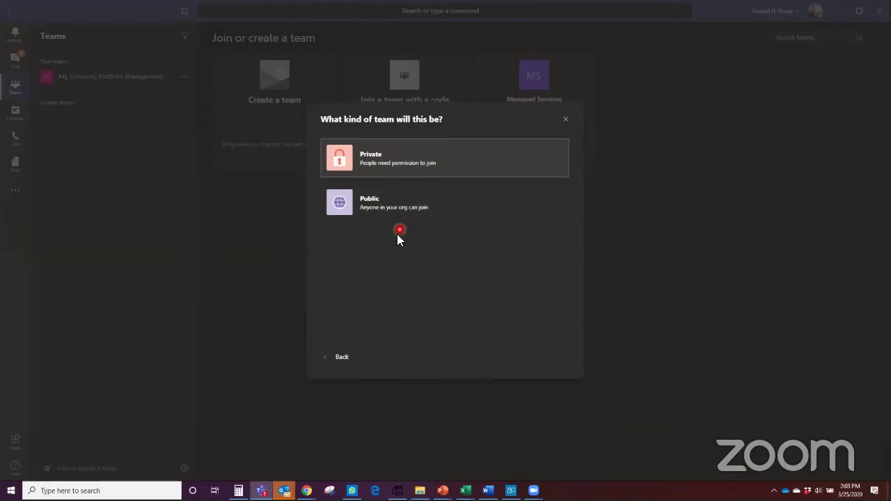
{"action": "left_click", "coordinate": [397, 209]}
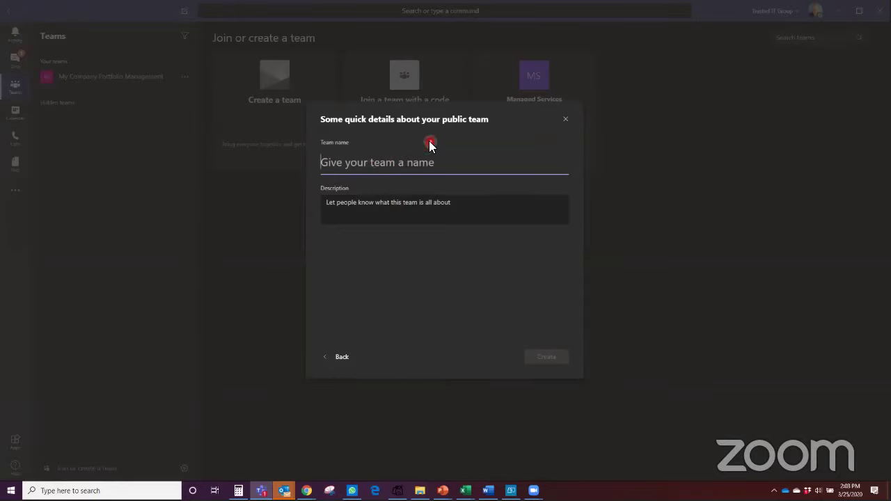
{"action": "type", "text": "C"}
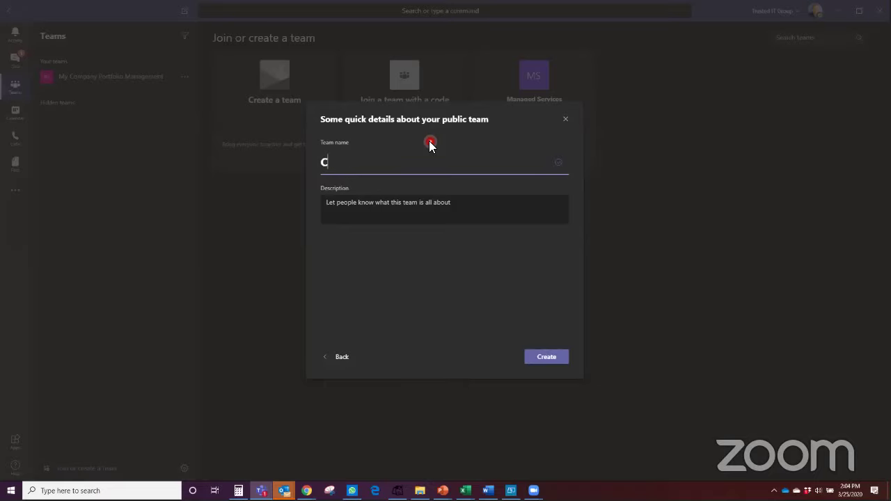
{"action": "type", "text": "OVID19 Crisis"}
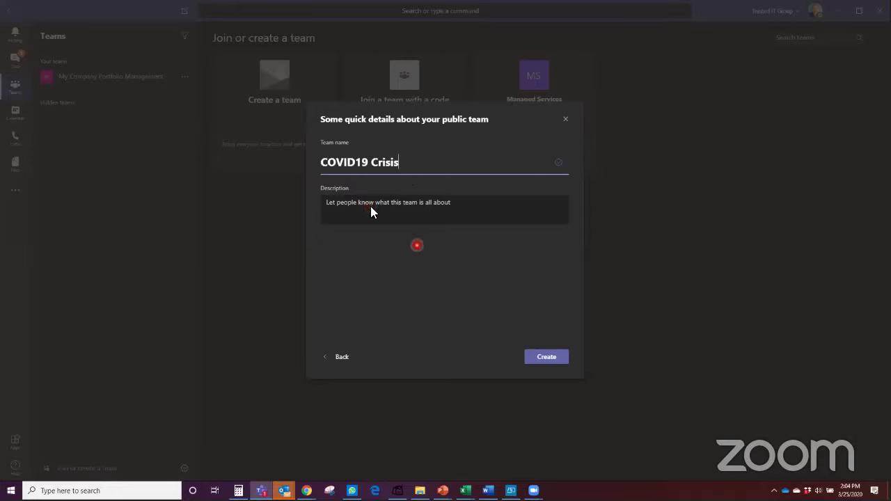
{"action": "left_click", "coordinate": [548, 357]}
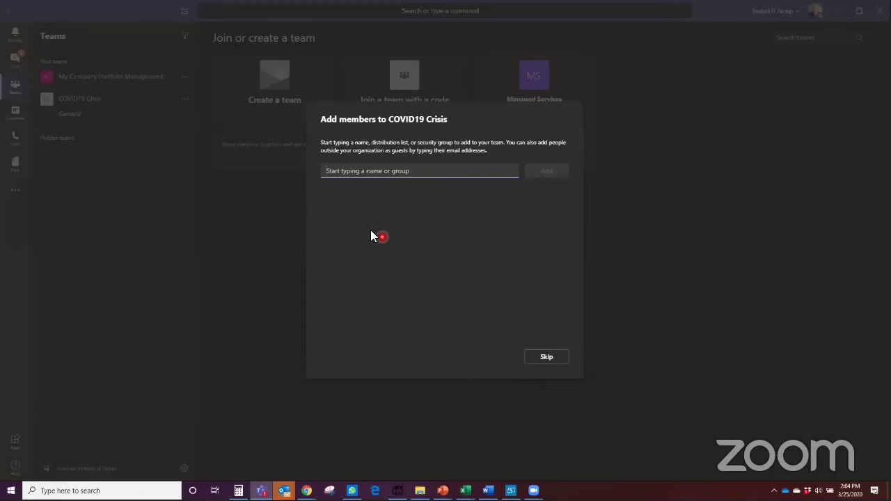
Step: Skip adding members and open the General channel's Files library
{"action": "left_click", "coordinate": [544, 360]}
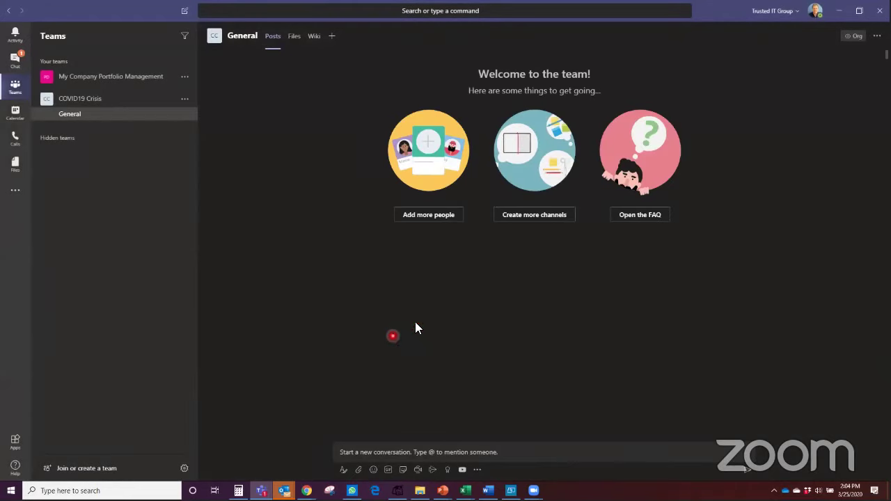
{"action": "left_click", "coordinate": [75, 115]}
{"action": "left_click", "coordinate": [293, 38]}
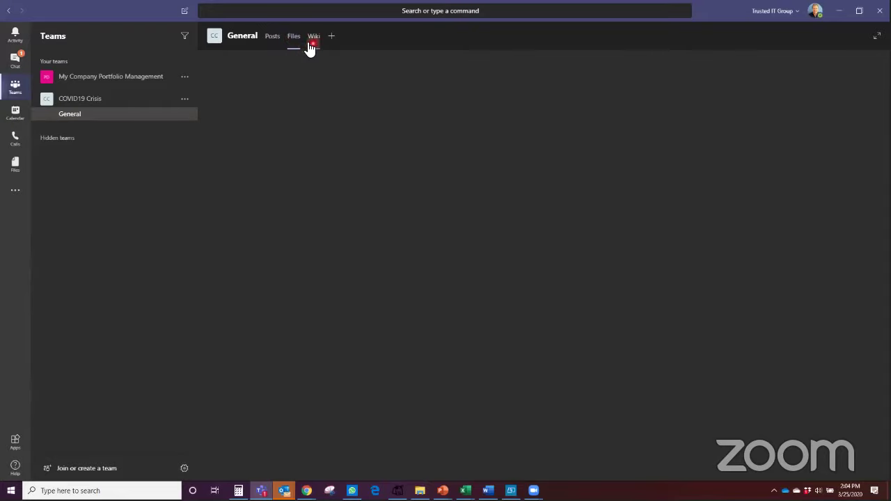
{"action": "left_click", "coordinate": [292, 38]}
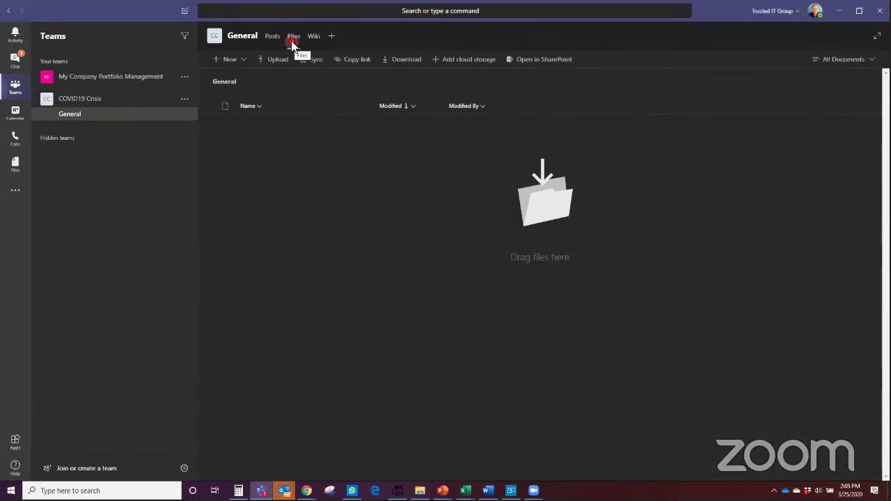
Step: Title the wiki page 'Call Center Page' and name its first section Tier1
{"action": "left_click", "coordinate": [315, 38]}
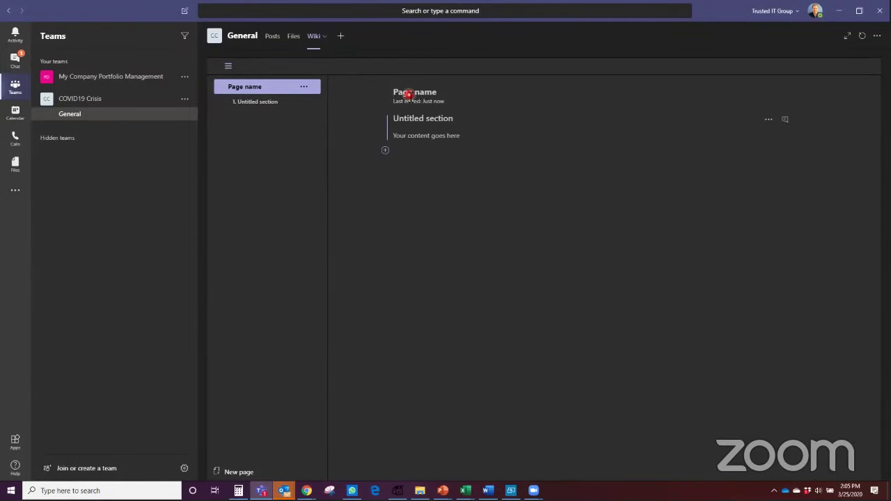
{"action": "type", "text": "Call Center Page"}
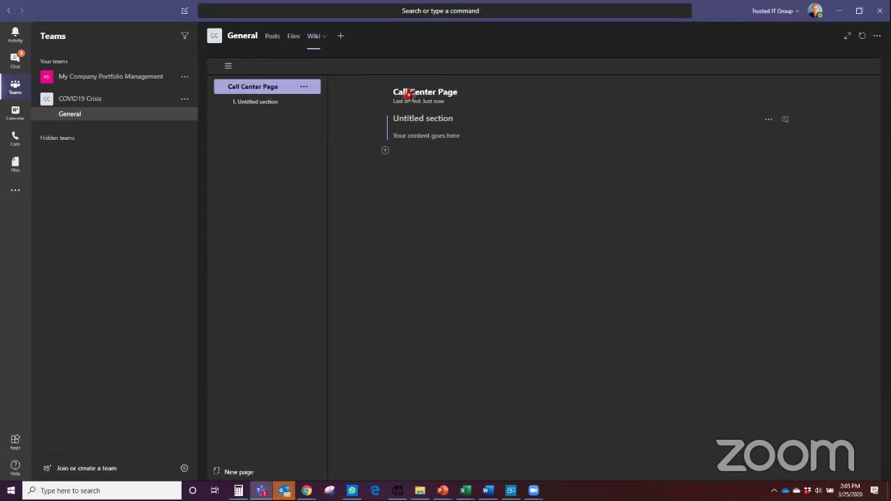
{"action": "left_click", "coordinate": [412, 118]}
{"action": "type", "text": "T"}
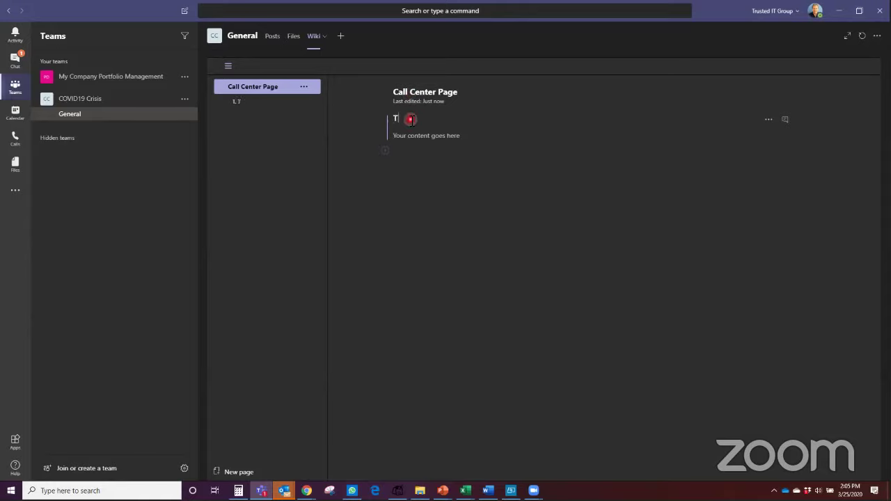
{"action": "type", "text": "ier1"}
Step: Add a second wiki section headed Tier2
{"action": "left_click", "coordinate": [383, 153]}
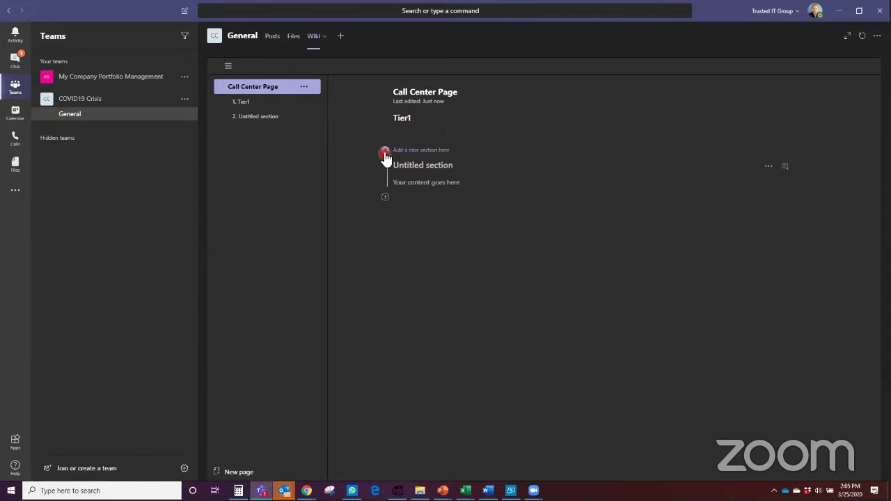
{"action": "left_click", "coordinate": [404, 167]}
{"action": "type", "text": "Tier2"}
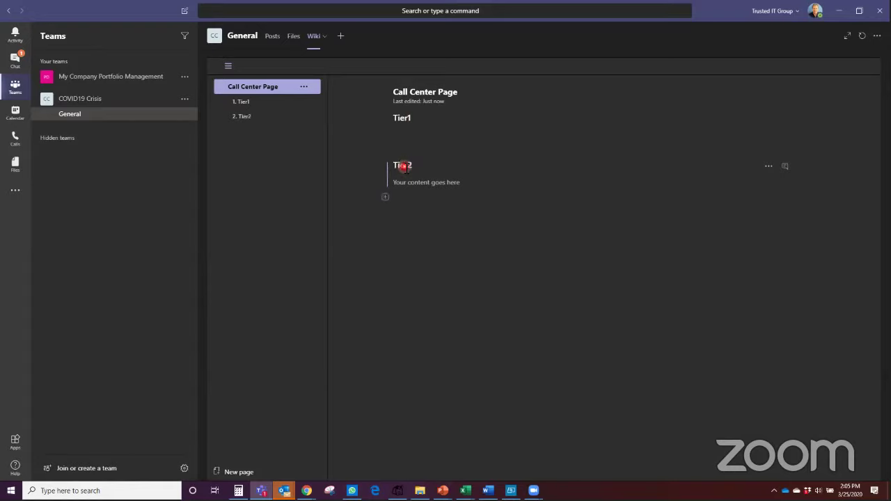
{"action": "left_click", "coordinate": [424, 183]}
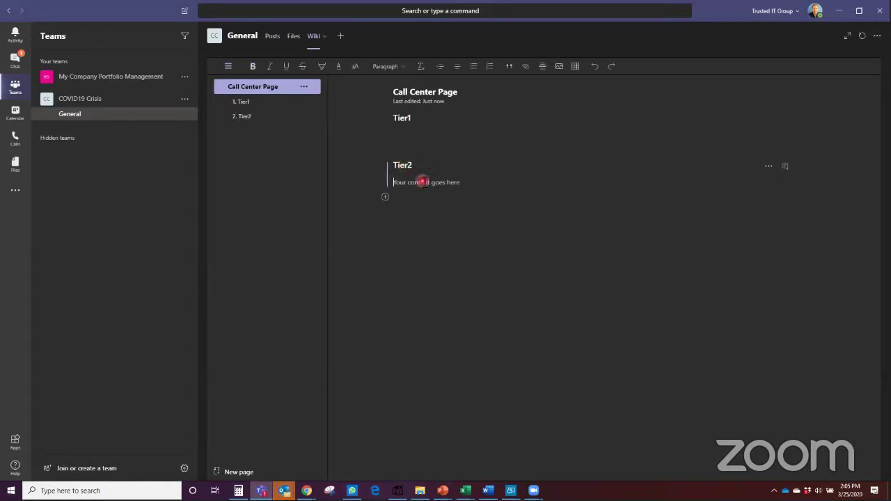
Step: Open the Tier1 section's conversation, then close it
{"action": "left_click", "coordinate": [417, 120]}
{"action": "left_click", "coordinate": [785, 123]}
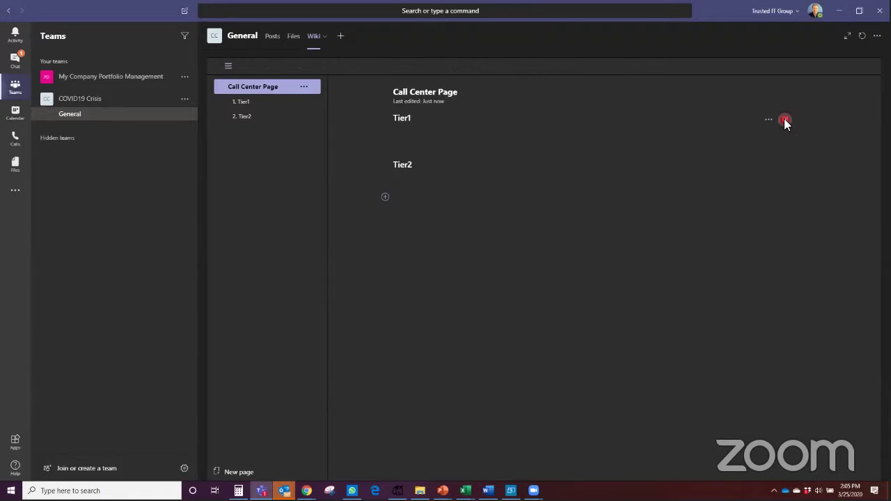
{"action": "left_click", "coordinate": [785, 123]}
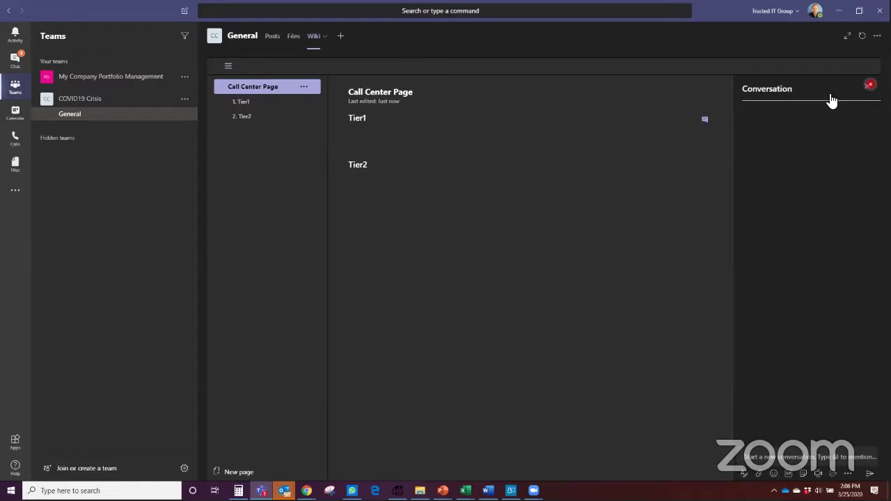
{"action": "left_click", "coordinate": [868, 86]}
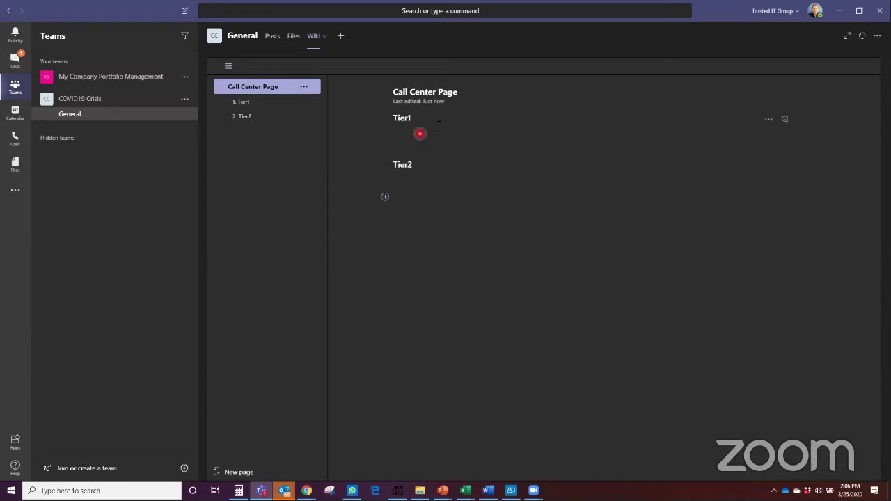
{"action": "mouse_move", "coordinate": [393, 151]}
Step: Back on Posts, add the first suggested colleague to the team as a member
{"action": "left_click", "coordinate": [275, 38]}
{"action": "left_click", "coordinate": [407, 239]}
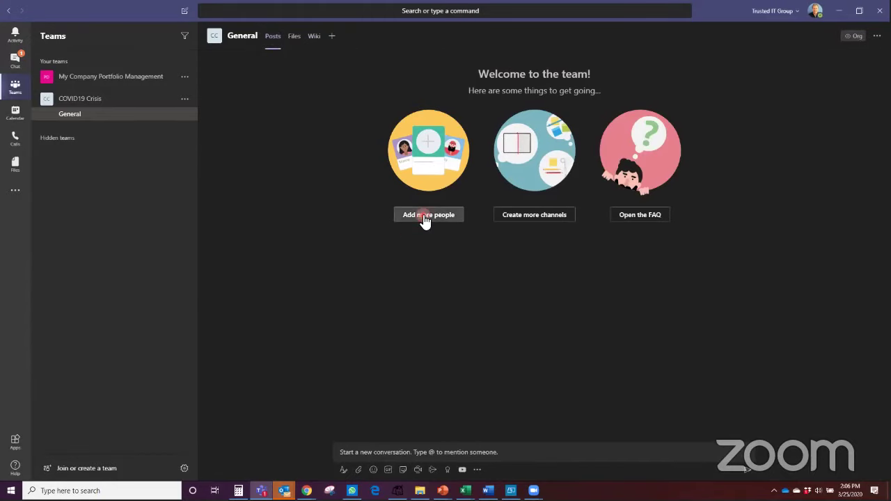
{"action": "left_click", "coordinate": [423, 216]}
{"action": "left_click", "coordinate": [405, 238]}
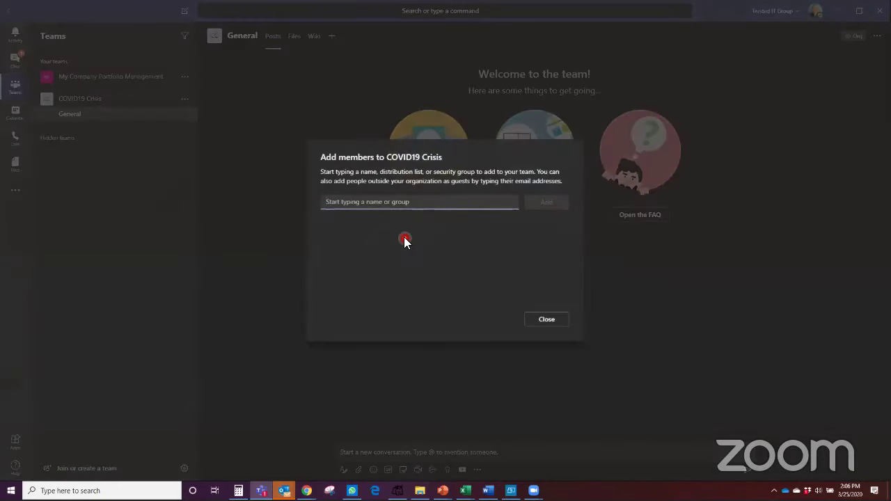
{"action": "type", "text": "ale"}
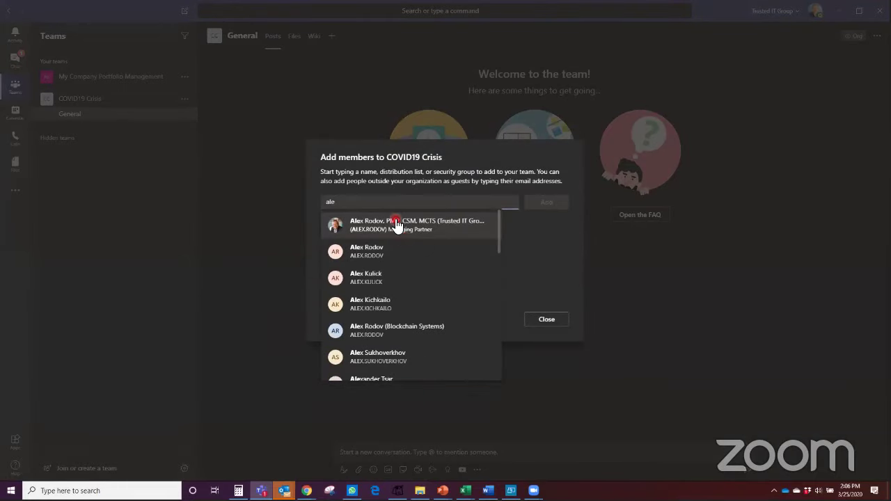
{"action": "left_click", "coordinate": [396, 224]}
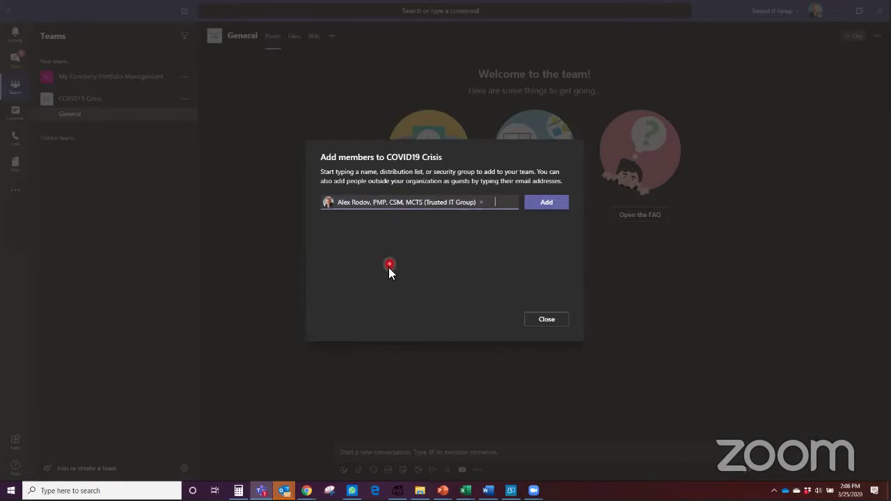
{"action": "left_click", "coordinate": [550, 203]}
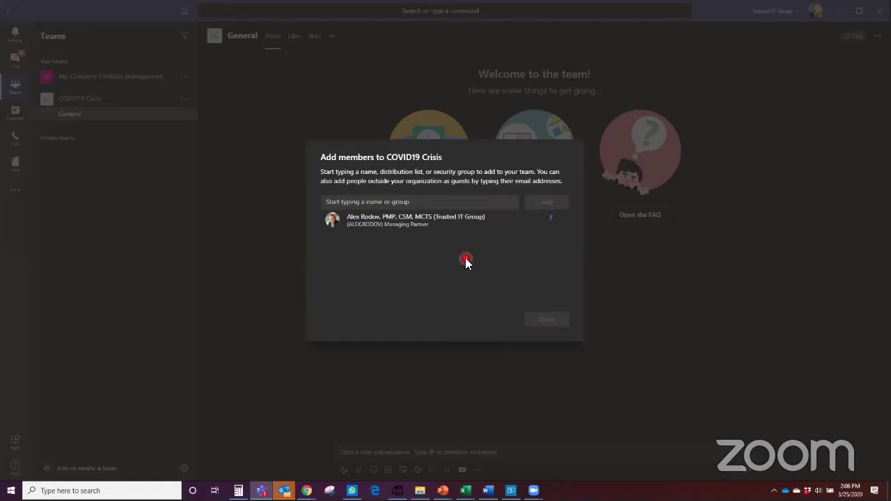
Step: Add a second colleague, change their role to Owner, and close the dialog
{"action": "left_click", "coordinate": [404, 201]}
{"action": "type", "text": "kiry"}
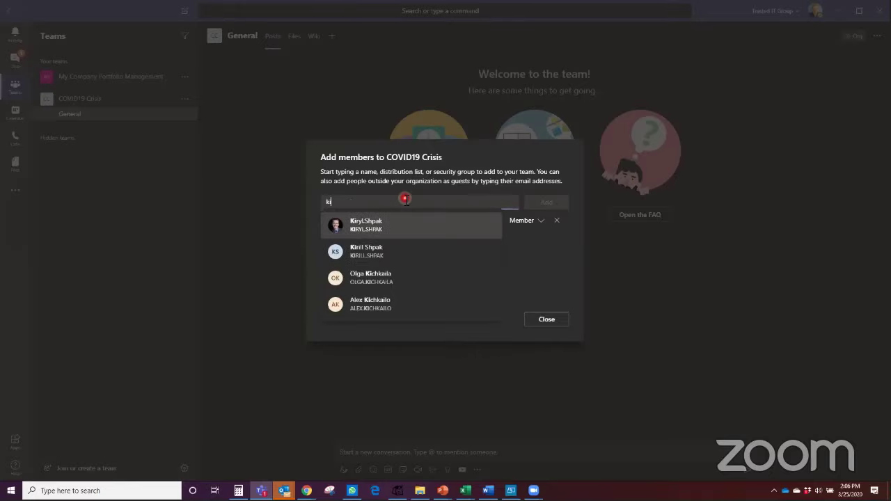
{"action": "left_click", "coordinate": [384, 226]}
{"action": "left_click", "coordinate": [557, 201]}
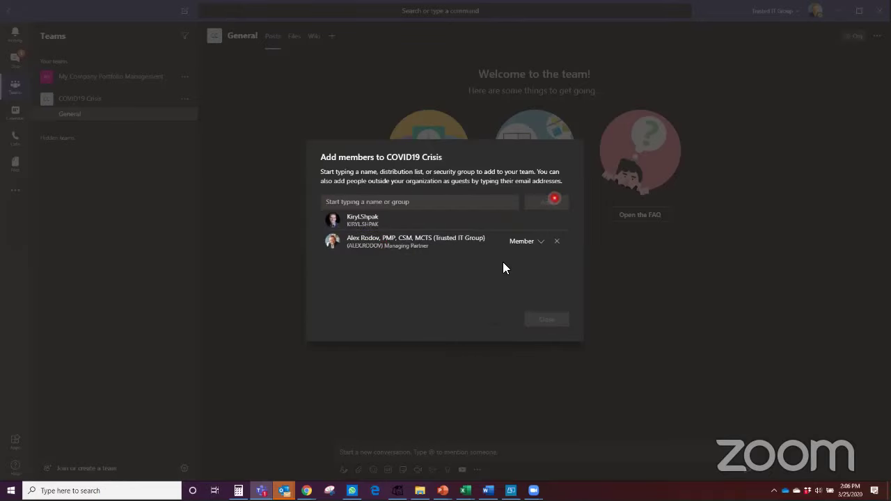
{"action": "left_click", "coordinate": [542, 242]}
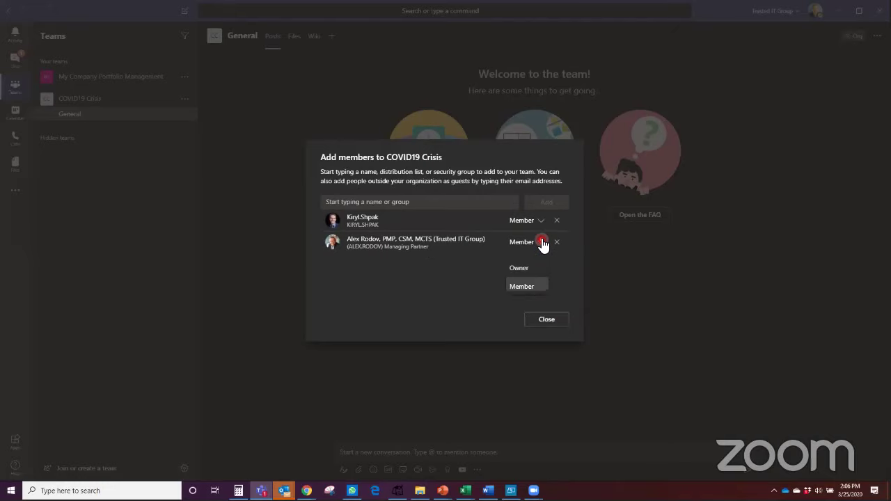
{"action": "left_click", "coordinate": [515, 275]}
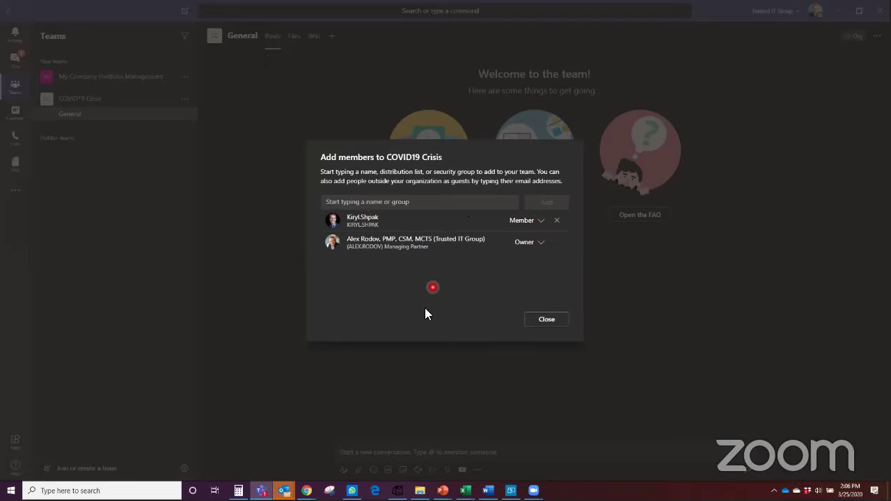
{"action": "left_click", "coordinate": [548, 321]}
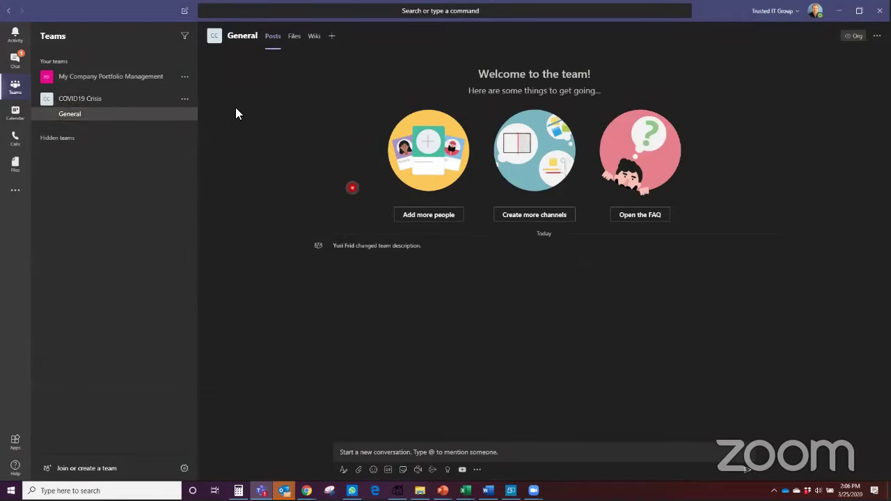
Step: Add a 'Call Center' channel from the team's options menu, then collapse and re-expand the team
{"action": "left_click", "coordinate": [185, 102]}
{"action": "left_click", "coordinate": [201, 143]}
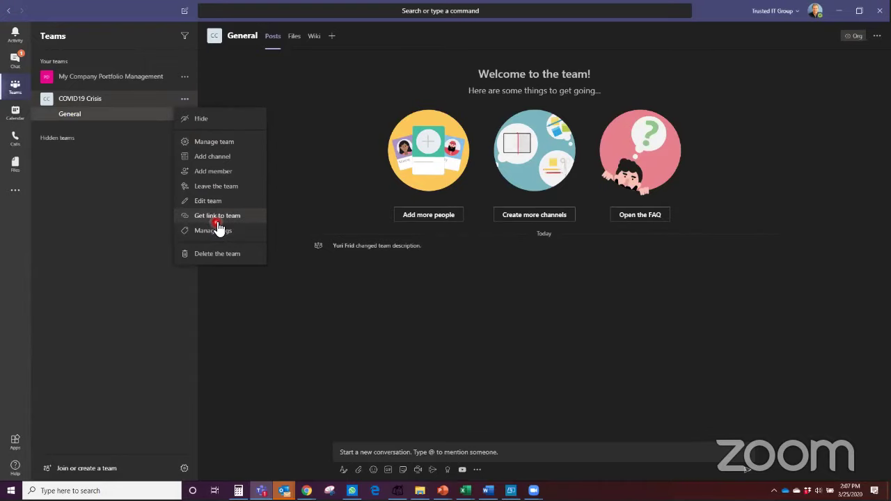
{"action": "left_click", "coordinate": [206, 157]}
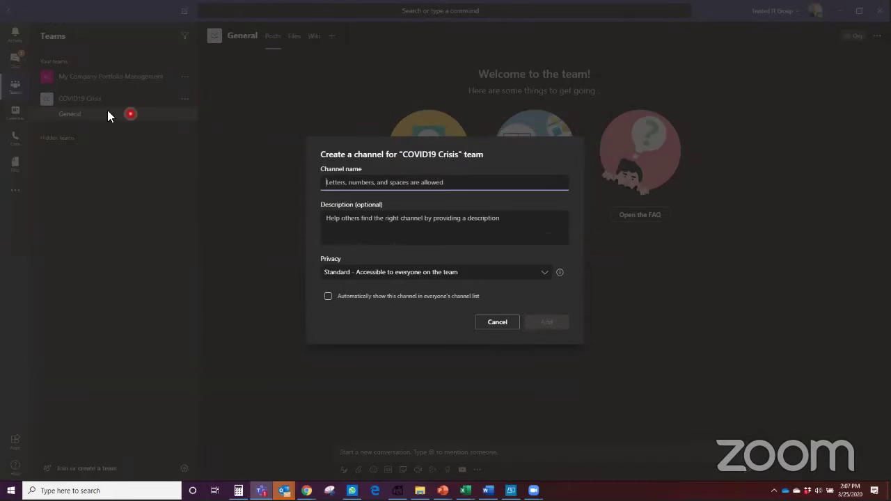
{"action": "left_click", "coordinate": [159, 162]}
{"action": "type", "text": "Call "}
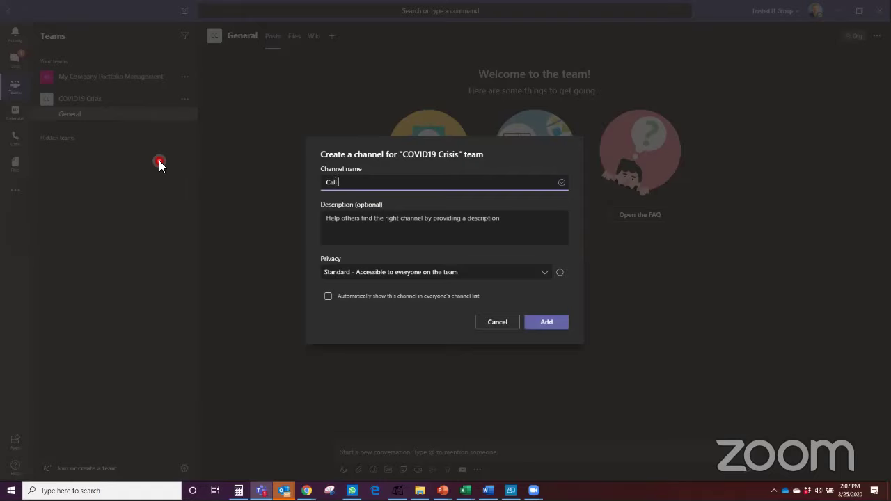
{"action": "type", "text": "Center"}
{"action": "left_click", "coordinate": [397, 229]}
{"action": "left_click", "coordinate": [547, 320]}
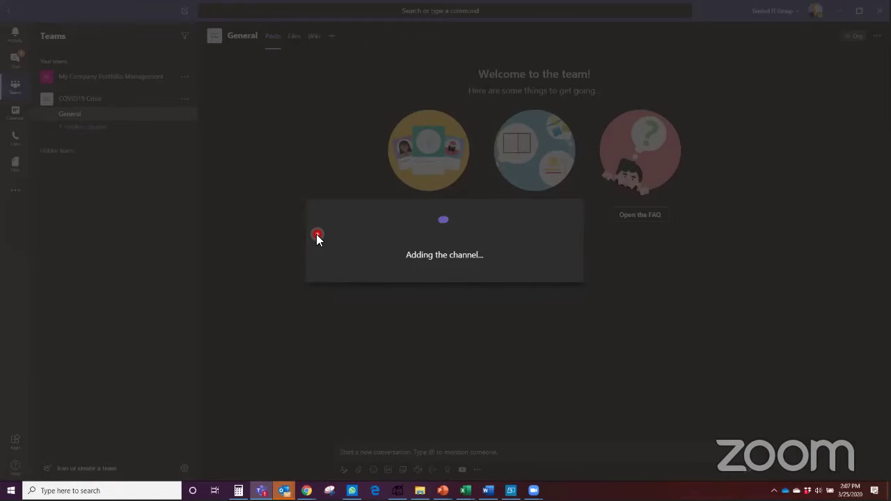
{"action": "left_click", "coordinate": [146, 105]}
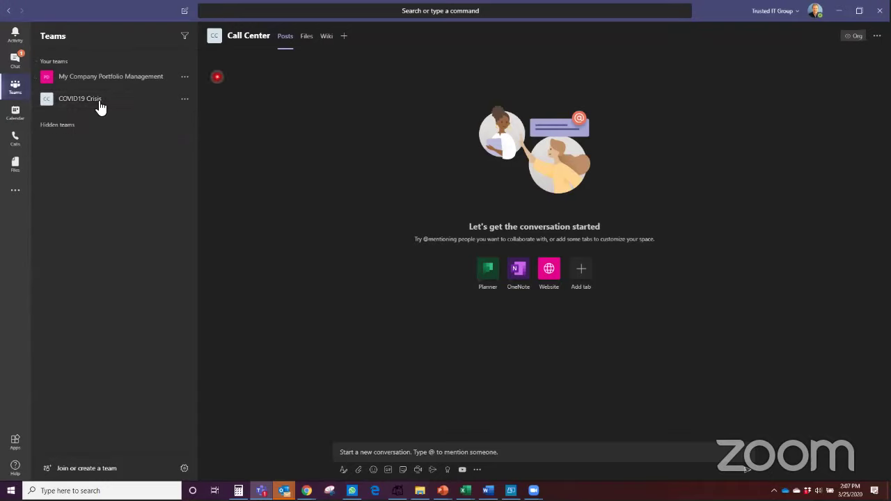
{"action": "left_click", "coordinate": [36, 102]}
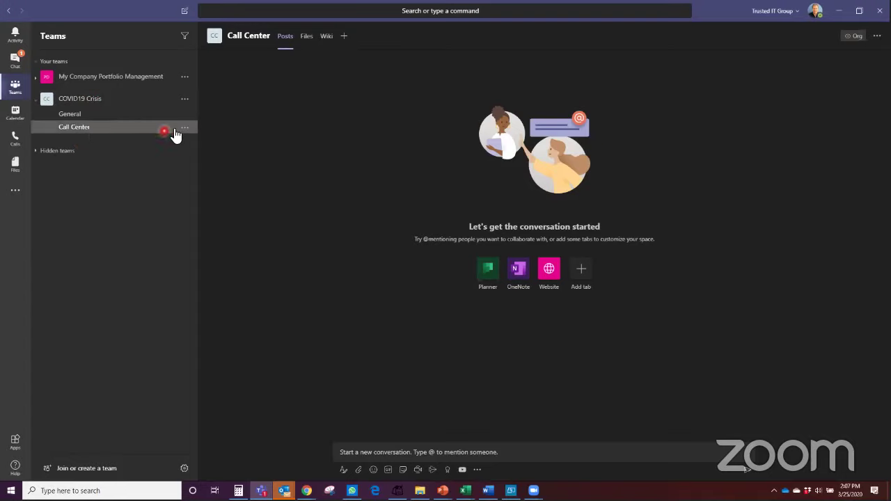
{"action": "left_click", "coordinate": [185, 128]}
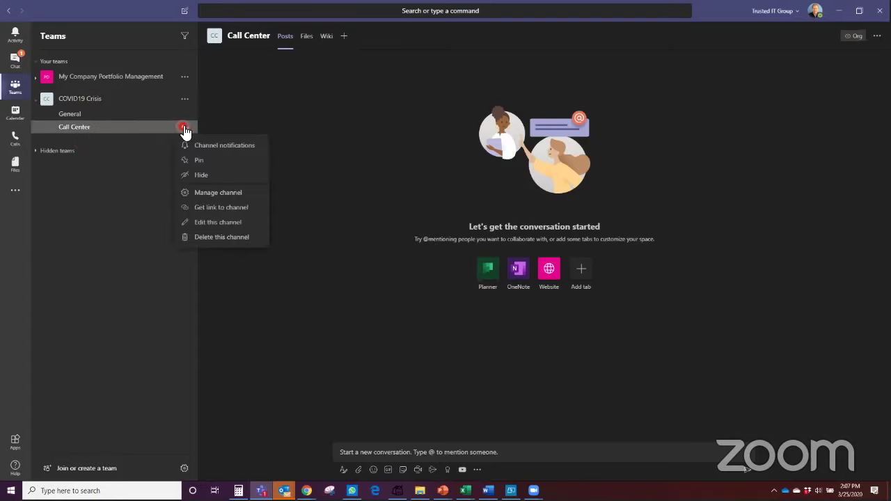
{"action": "left_click", "coordinate": [193, 176]}
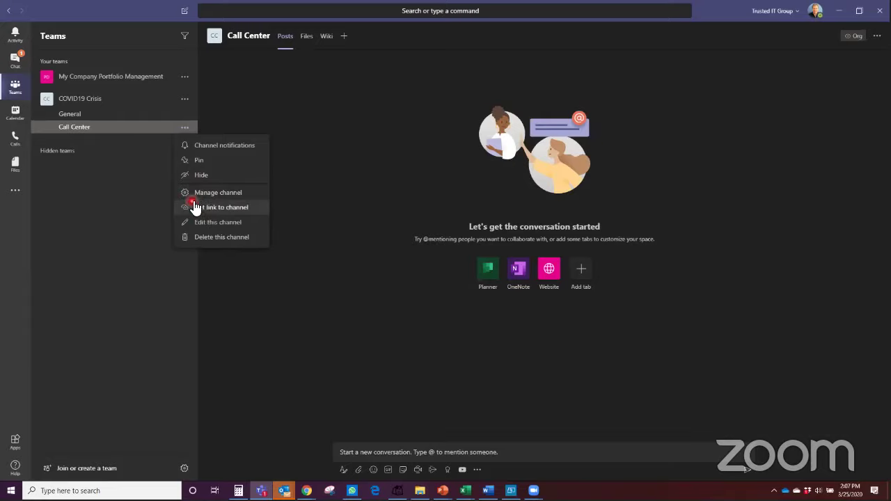
{"action": "left_click", "coordinate": [159, 203]}
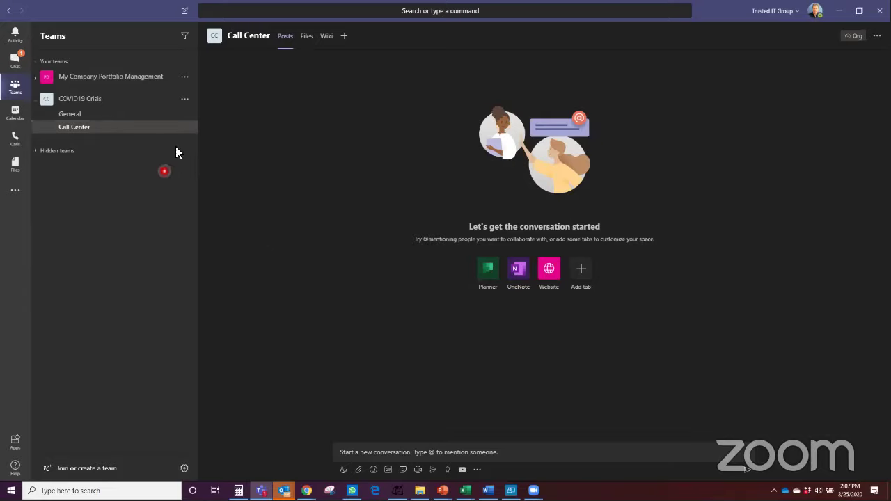
Step: In Chat, expand Pinned and open the one-to-one conversation with the colleague
{"action": "left_click", "coordinate": [15, 61]}
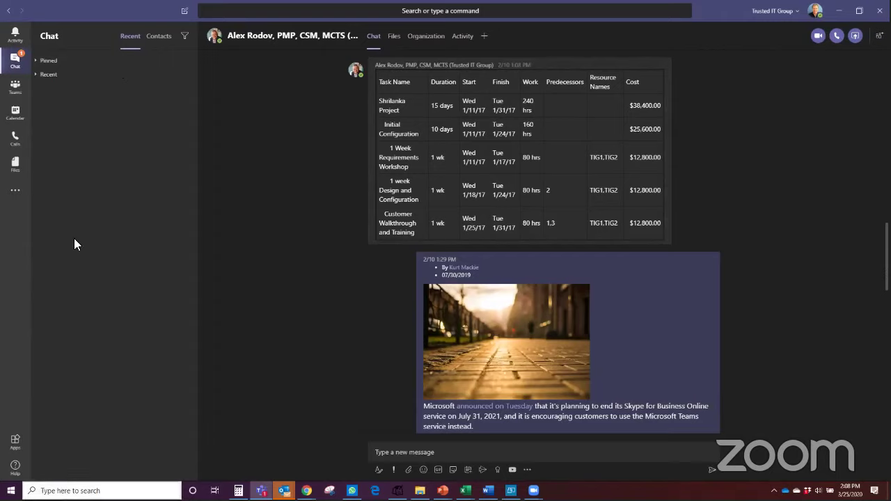
{"action": "left_click", "coordinate": [48, 60]}
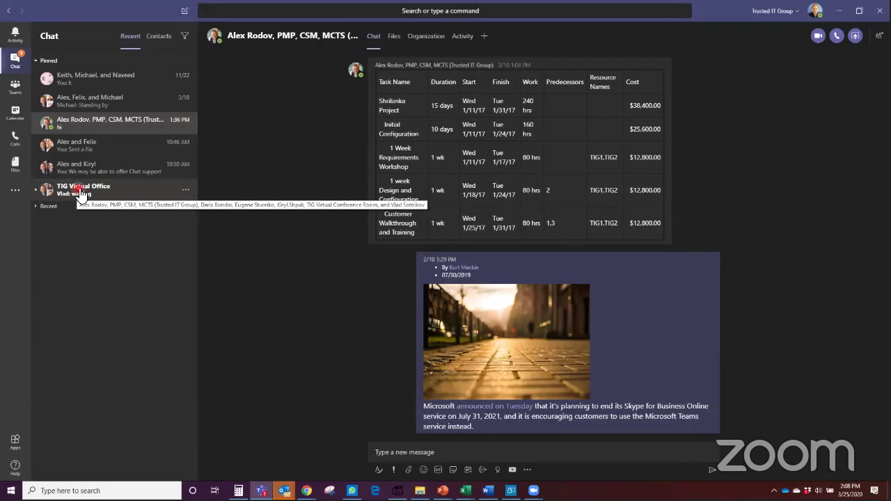
{"action": "left_click", "coordinate": [77, 130]}
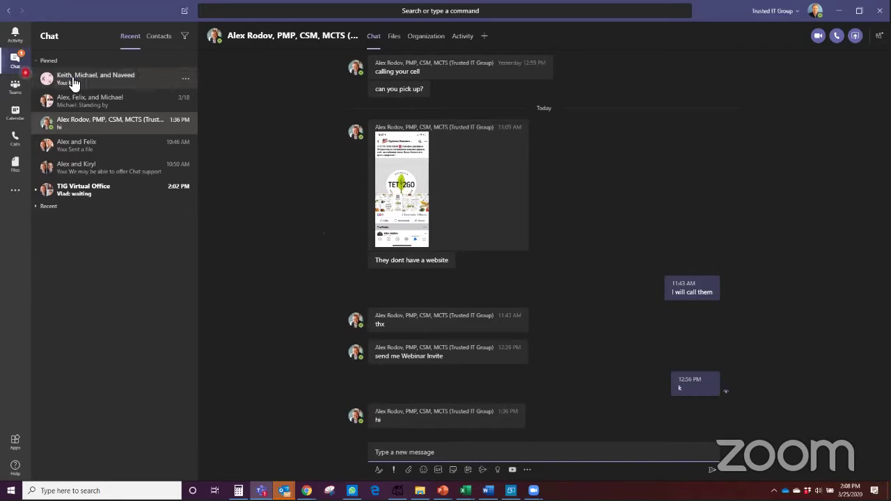
Step: Start an audio call with the colleague, turn the camera on, and open More actions
{"action": "left_click", "coordinate": [837, 37]}
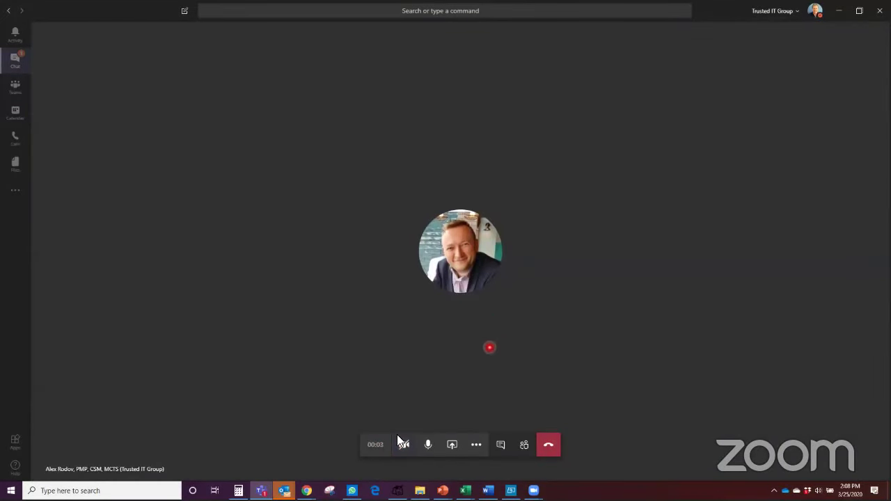
{"action": "left_click", "coordinate": [405, 449]}
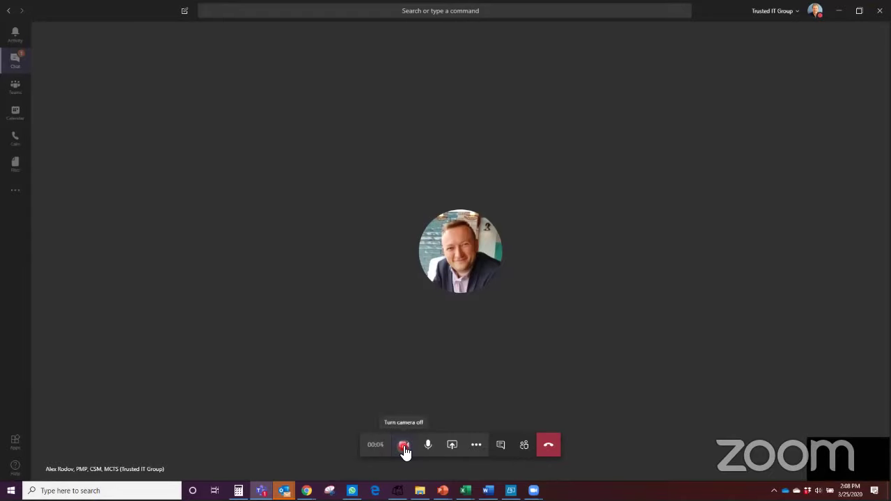
{"action": "left_click", "coordinate": [477, 449]}
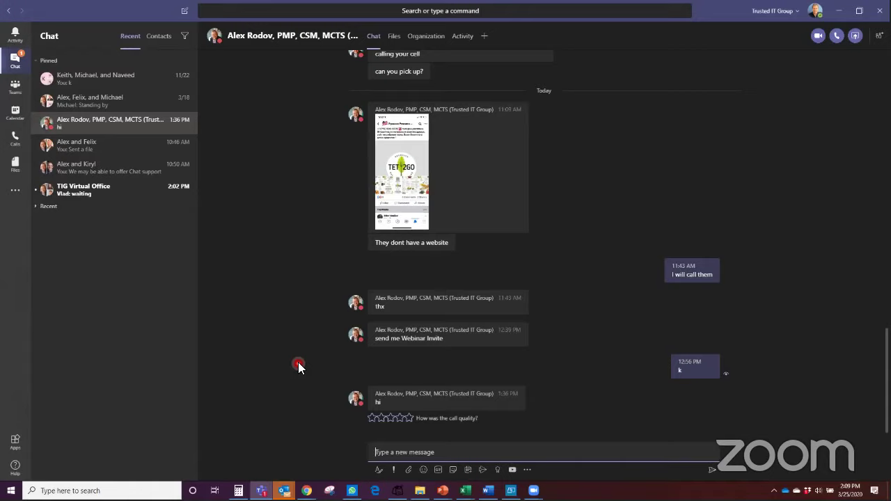
{"action": "left_click", "coordinate": [13, 70]}
{"action": "type", "text": "@ki"}
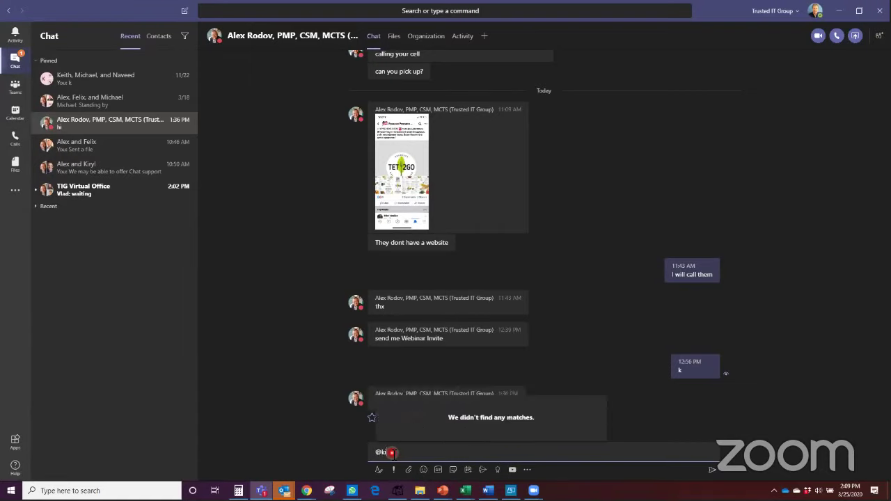
{"action": "type", "text": "r"}
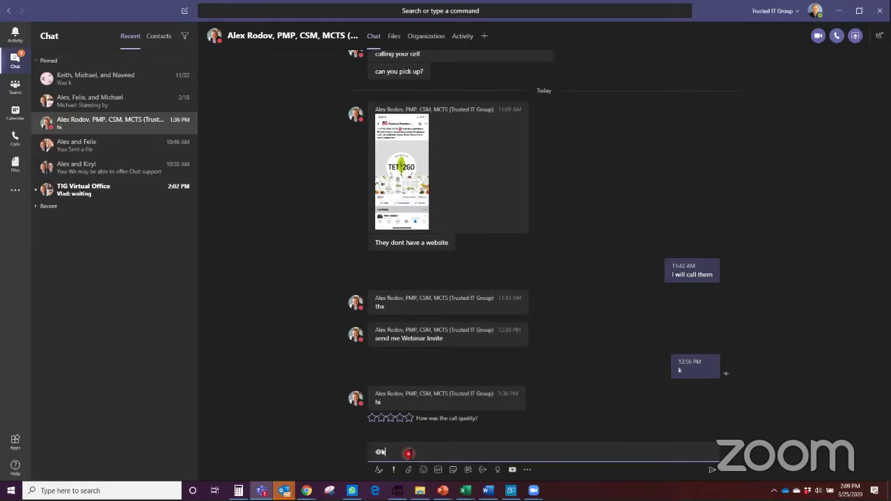
{"action": "key", "text": "BackSpace"}
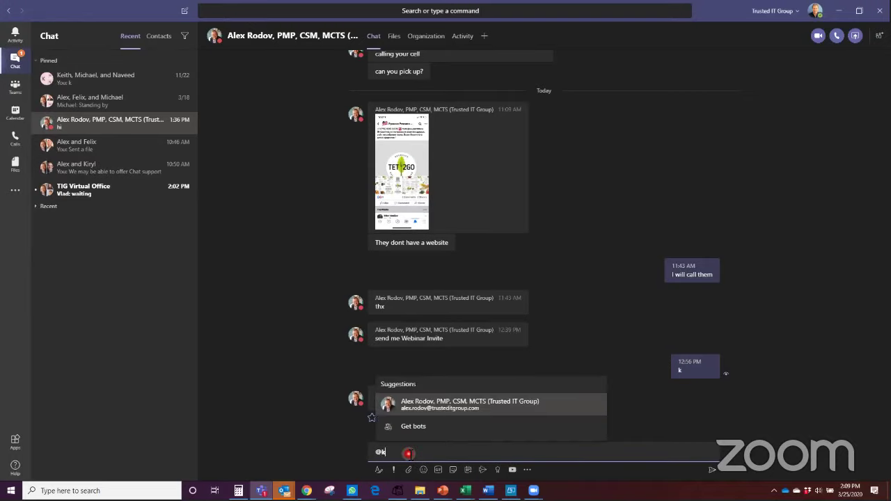
{"action": "type", "text": "k===="}
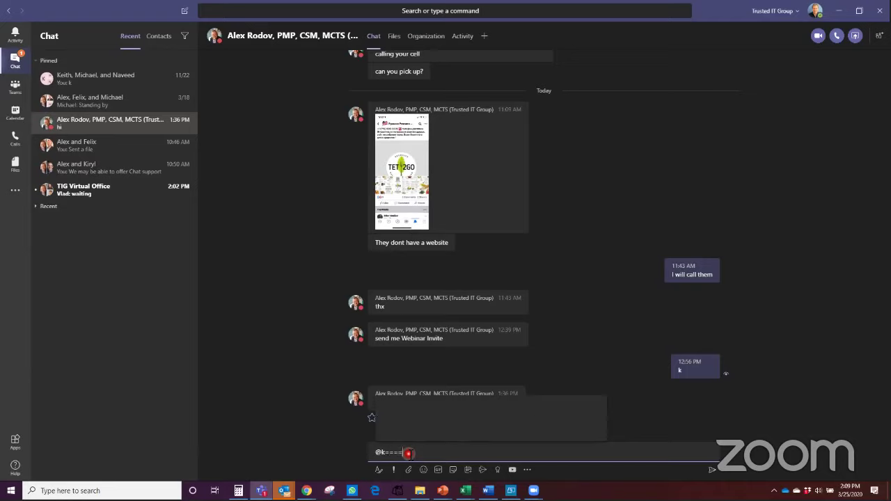
{"action": "key", "text": "BackSpace"}
{"action": "key", "text": "BackSpace"}
{"action": "key", "text": "BackSpace"}
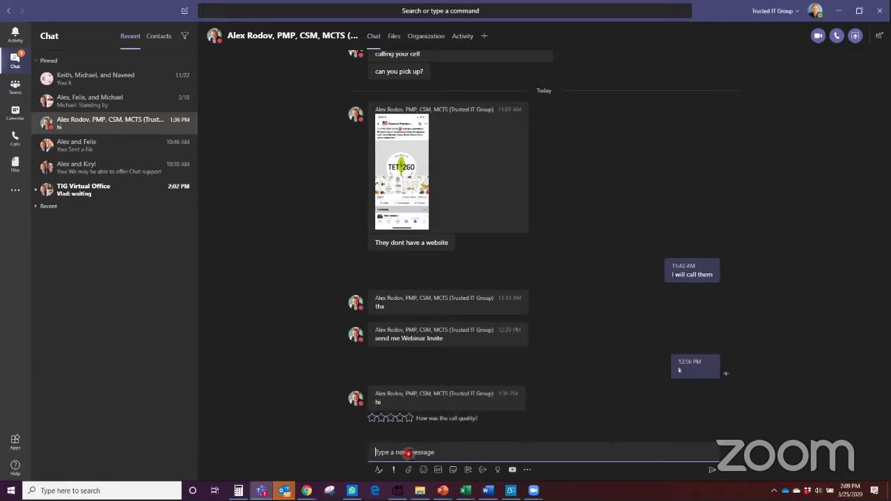
{"action": "type", "text": "A"}
{"action": "type", "text": "@a"}
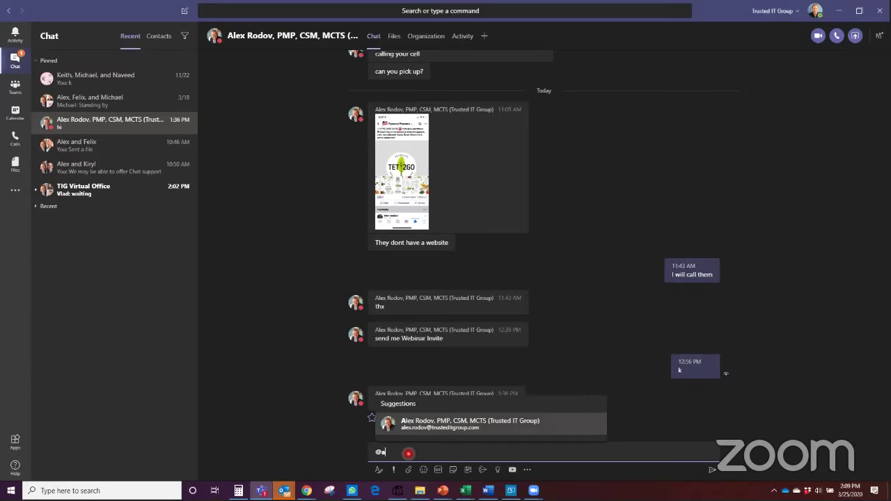
{"action": "left_click", "coordinate": [430, 422]}
{"action": "left_click", "coordinate": [306, 431]}
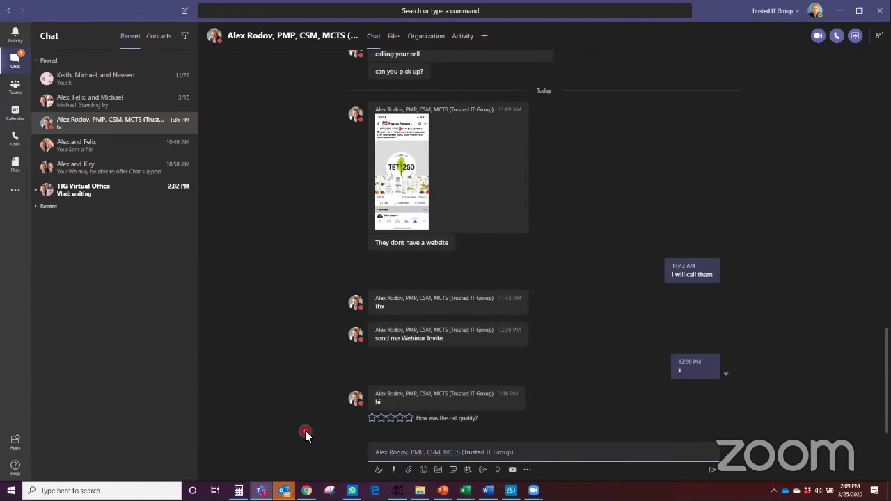
{"action": "type", "text": "hi"}
{"action": "key", "text": "Return"}
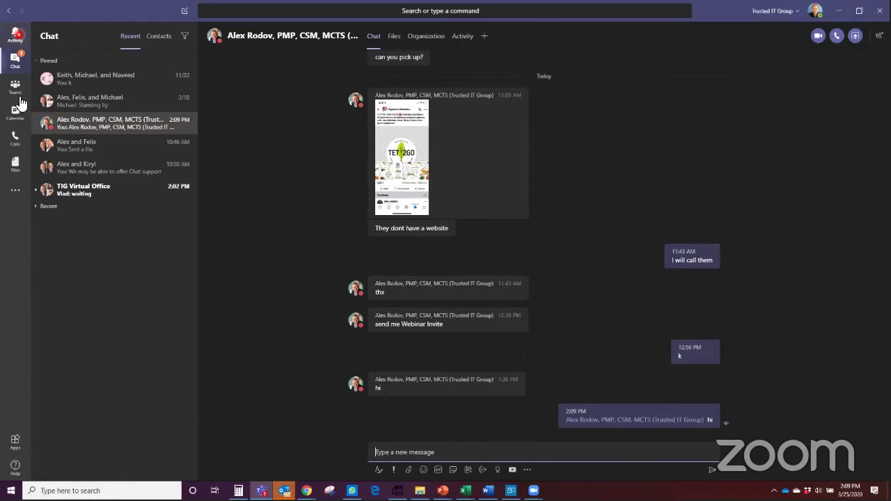
{"action": "left_click", "coordinate": [88, 161]}
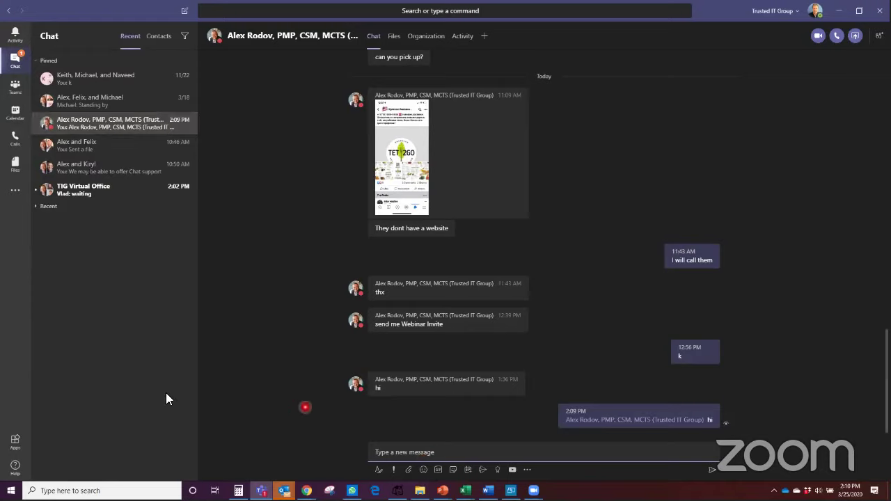
{"action": "left_click", "coordinate": [15, 93]}
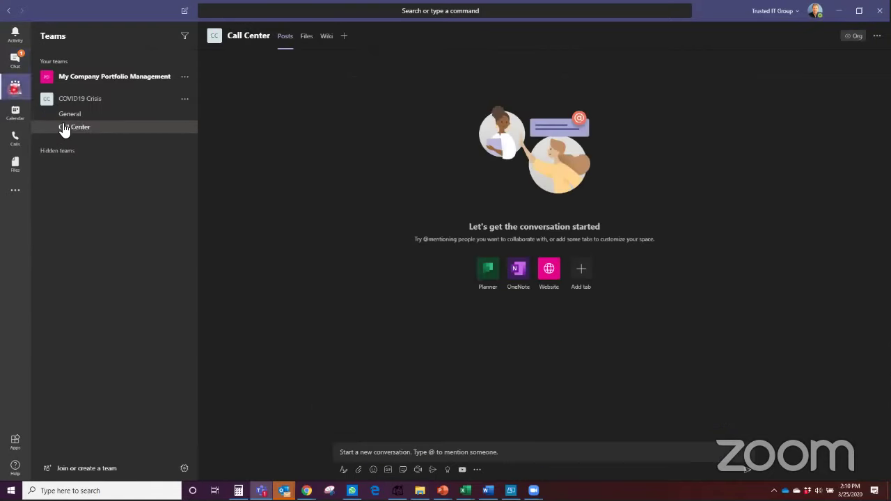
{"action": "left_click", "coordinate": [100, 114]}
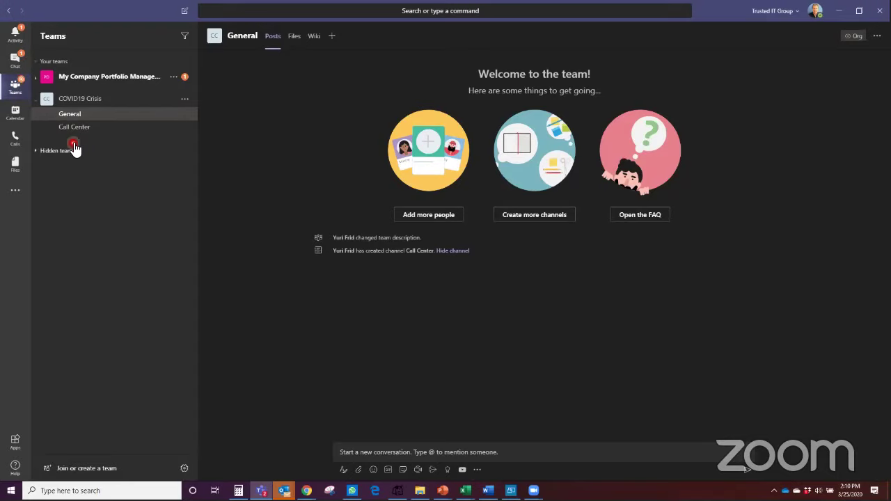
{"action": "left_click", "coordinate": [19, 37]}
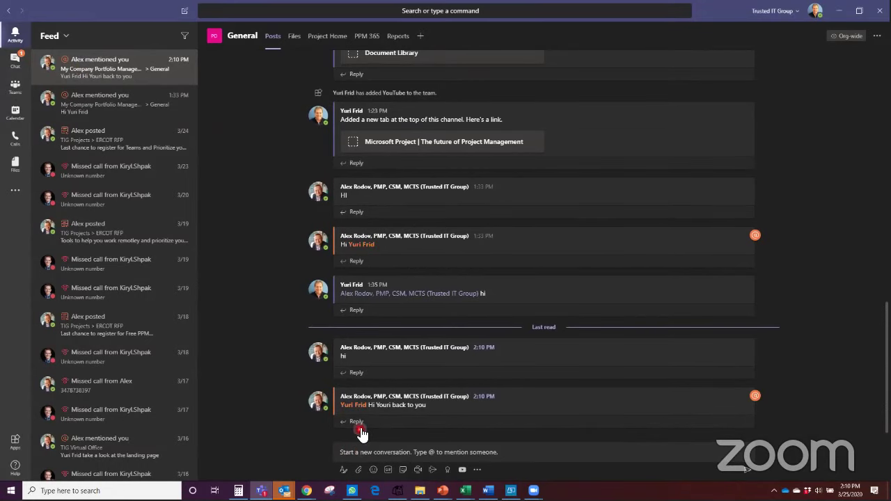
{"action": "left_click", "coordinate": [354, 422]}
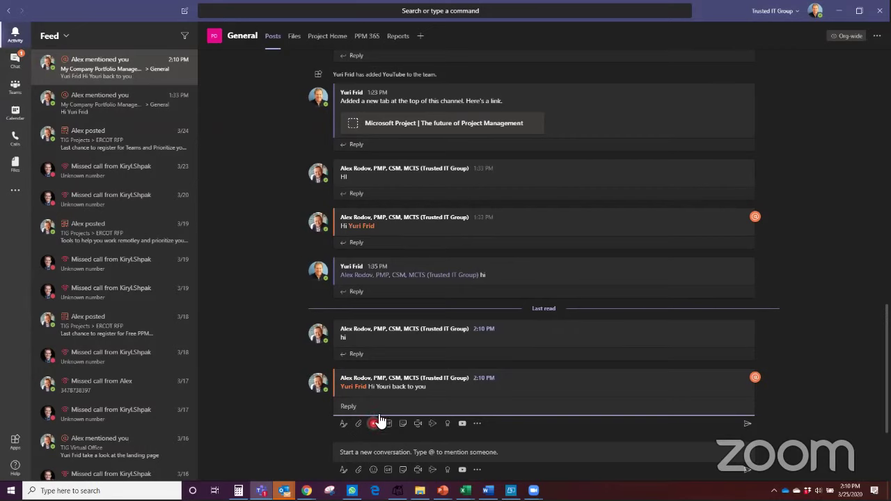
{"action": "left_click", "coordinate": [374, 425]}
{"action": "left_click", "coordinate": [392, 304]}
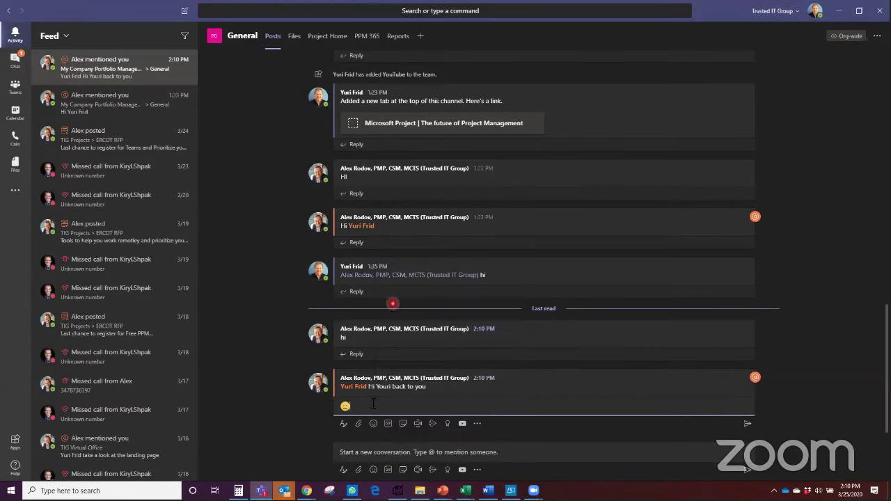
{"action": "type", "text": "hi"}
{"action": "key", "text": "Return"}
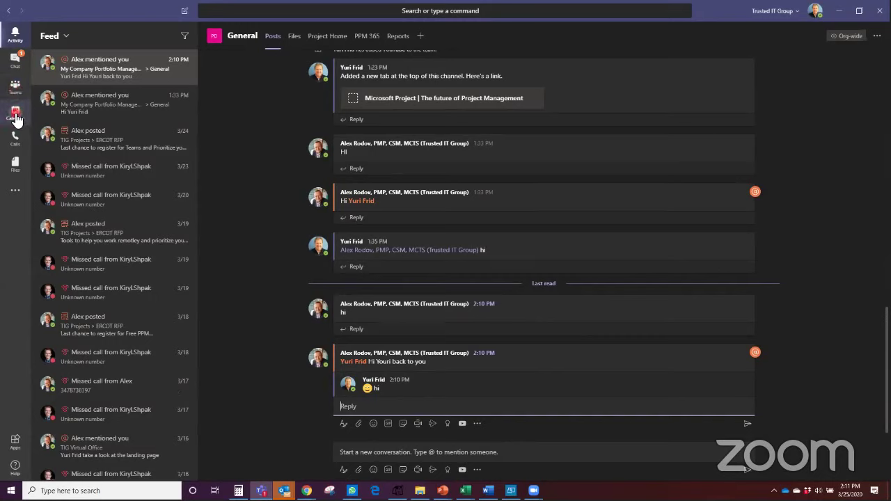
Step: Show the Calendar in week view for March 22–28, 2020, with its scheduled meetings
{"action": "left_click", "coordinate": [15, 115]}
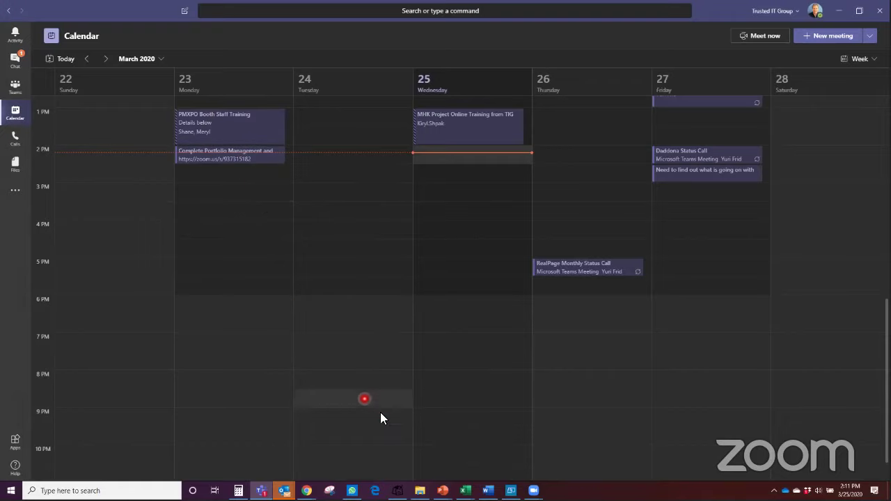
{"action": "mouse_move", "coordinate": [284, 490]}
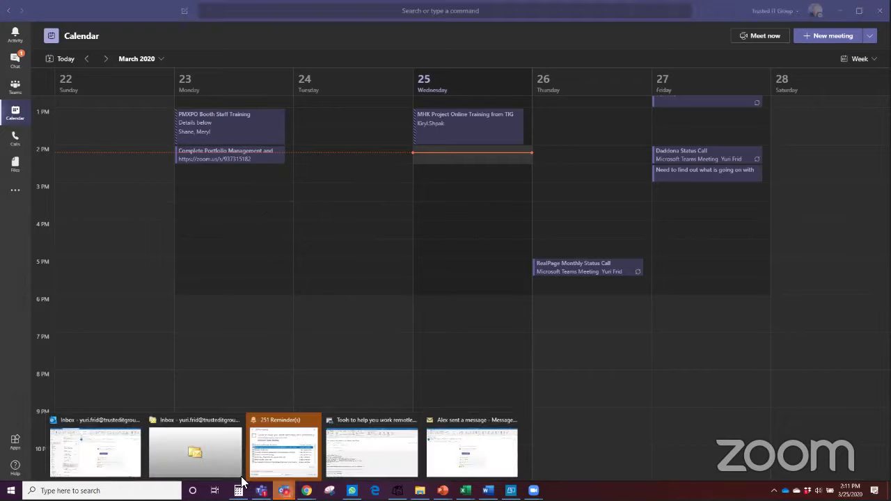
{"action": "left_click", "coordinate": [94, 465]}
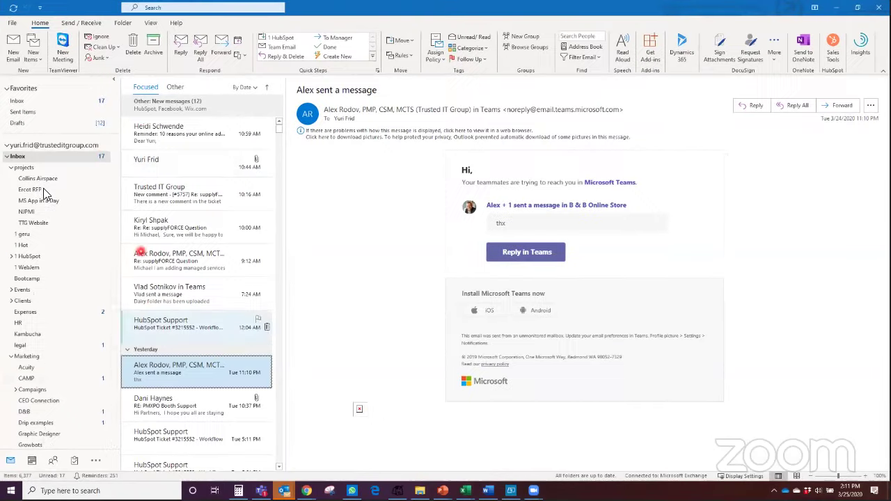
{"action": "left_click", "coordinate": [32, 463]}
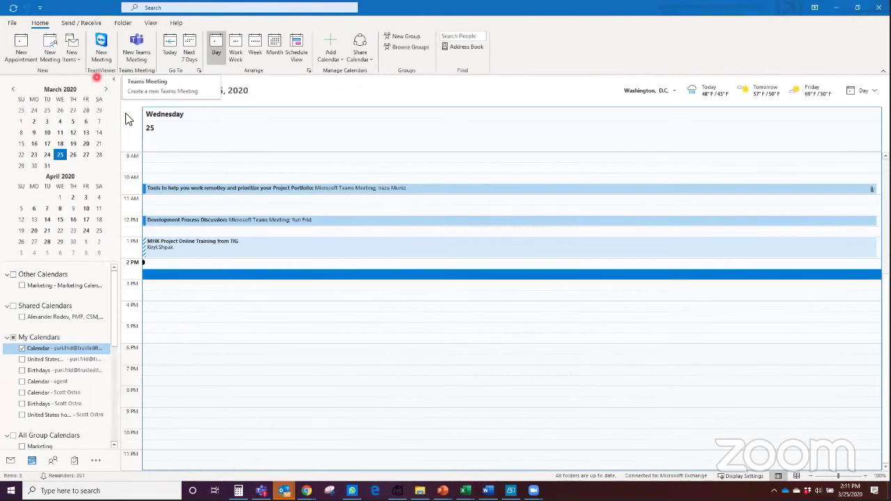
{"action": "left_click", "coordinate": [202, 340]}
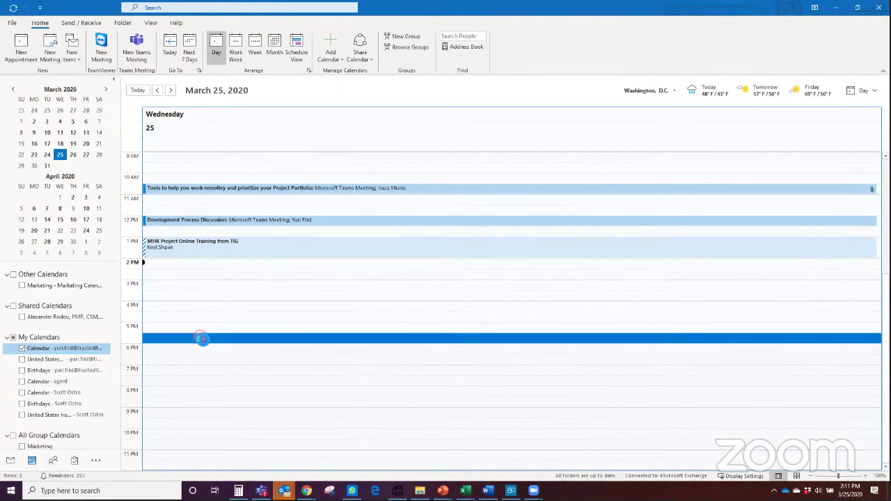
{"action": "double_click", "coordinate": [199, 336]}
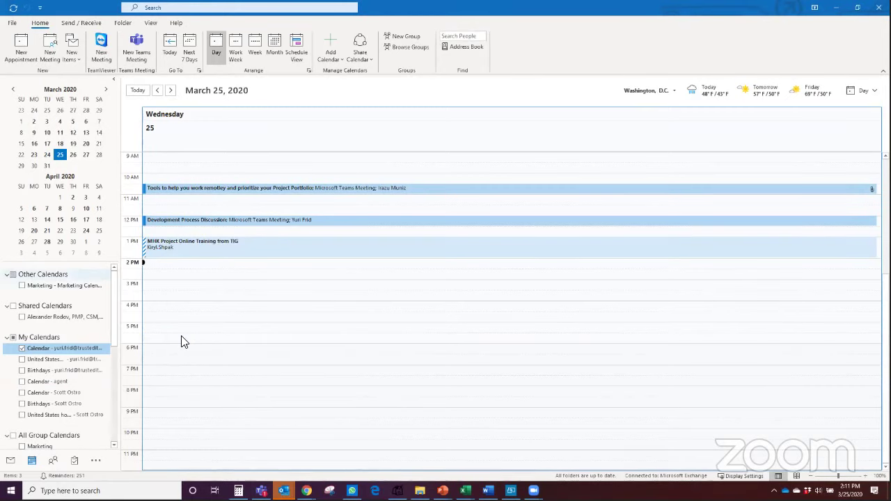
{"action": "left_click", "coordinate": [522, 101]}
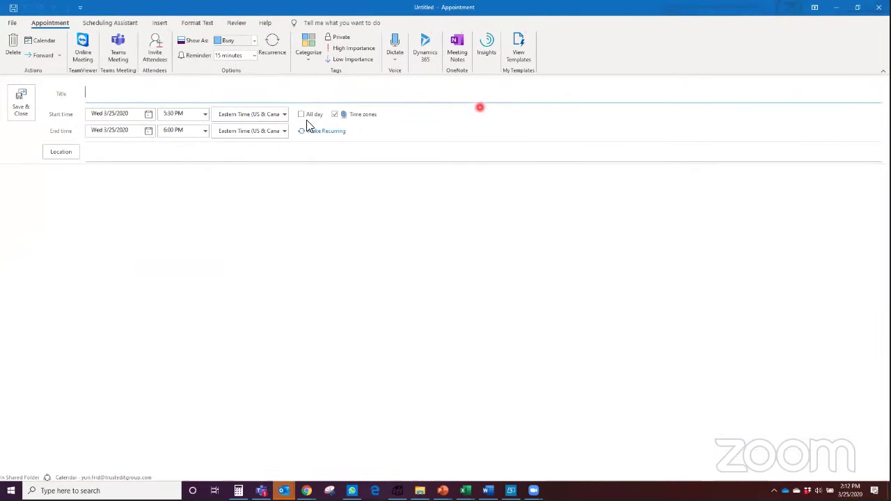
Step: Turn the appointment into a Teams meeting, check its join link and Required field, then return to Teams
{"action": "left_click", "coordinate": [120, 55]}
{"action": "left_click", "coordinate": [129, 247]}
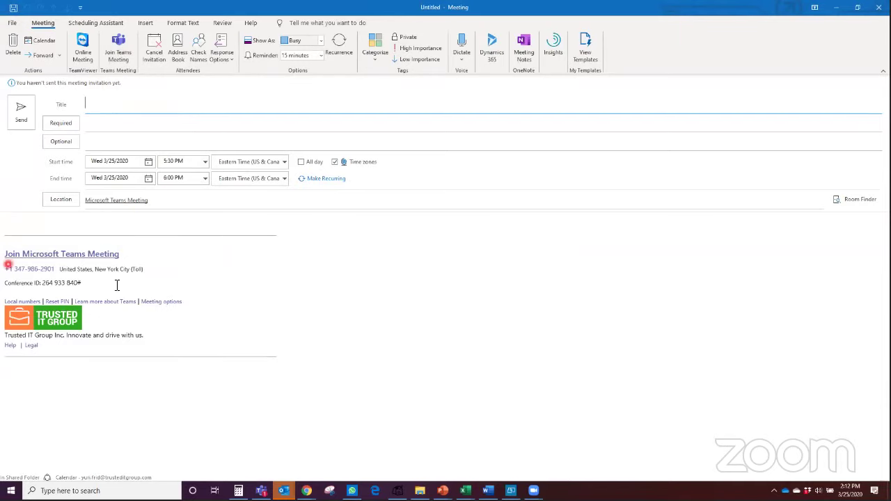
{"action": "left_click", "coordinate": [101, 254]}
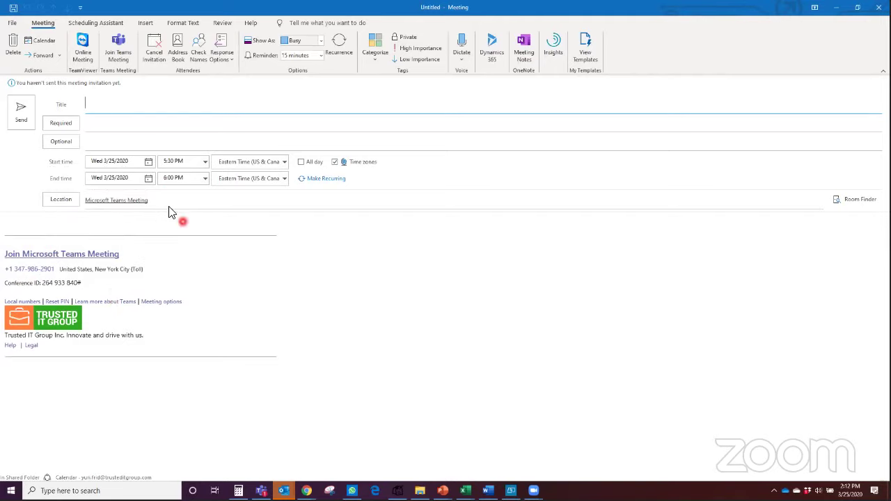
{"action": "left_click", "coordinate": [108, 127]}
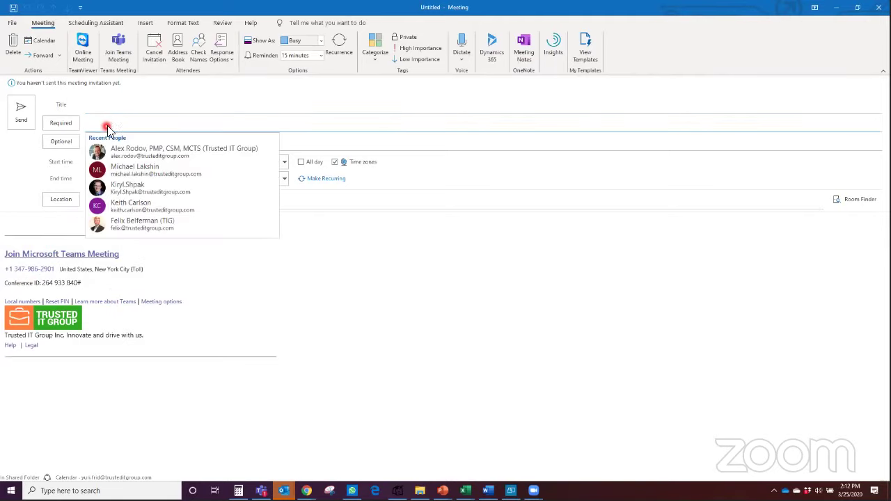
{"action": "left_click", "coordinate": [286, 326]}
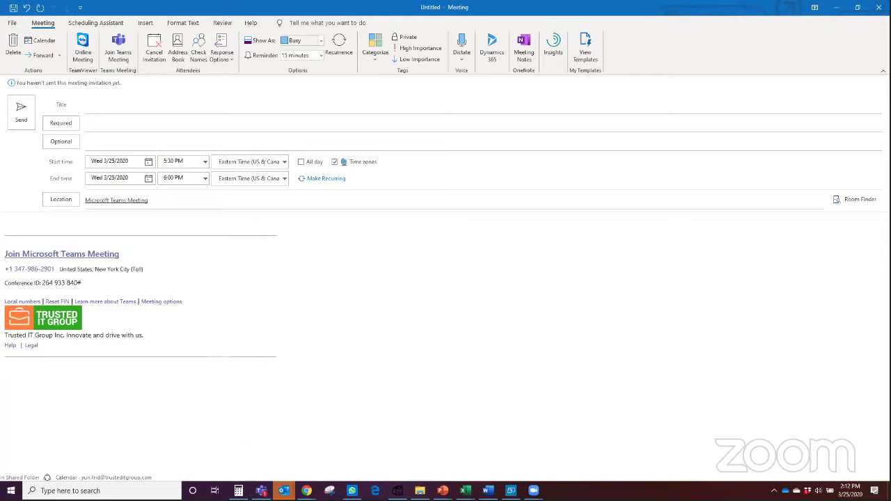
{"action": "key", "text": "alt+Tab"}
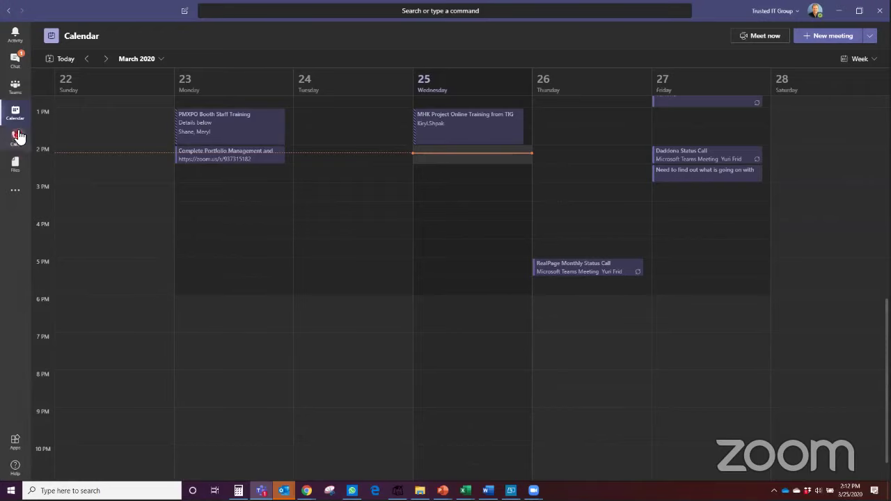
Step: Look through Recent files, then list the OneDrive folders and documents under Files
{"action": "left_click", "coordinate": [16, 88]}
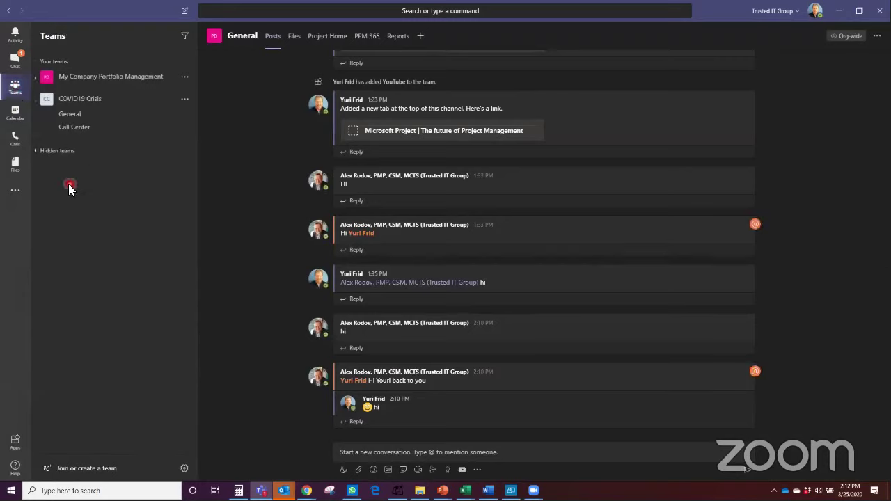
{"action": "left_click", "coordinate": [16, 167]}
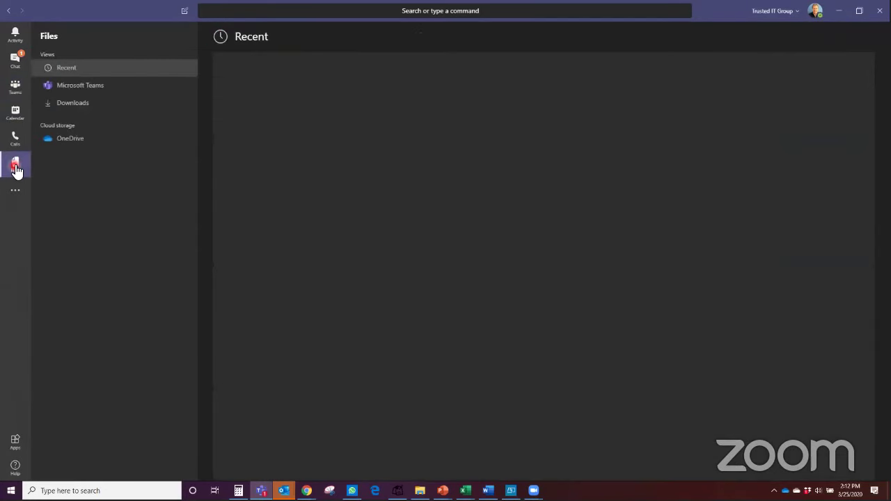
{"action": "left_click", "coordinate": [113, 225]}
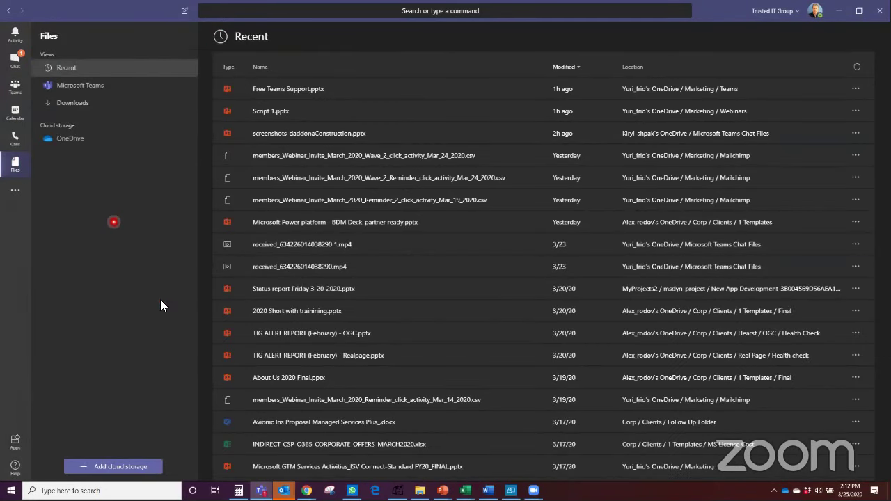
{"action": "left_click", "coordinate": [111, 249]}
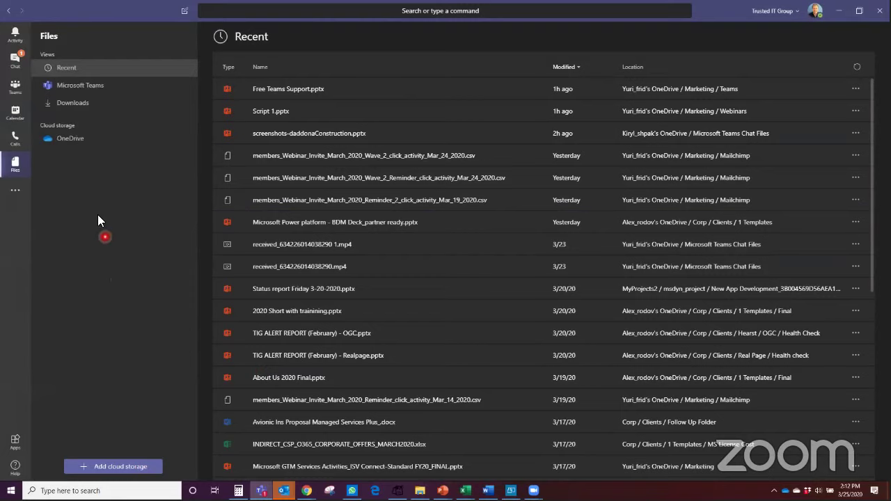
{"action": "left_click", "coordinate": [77, 139]}
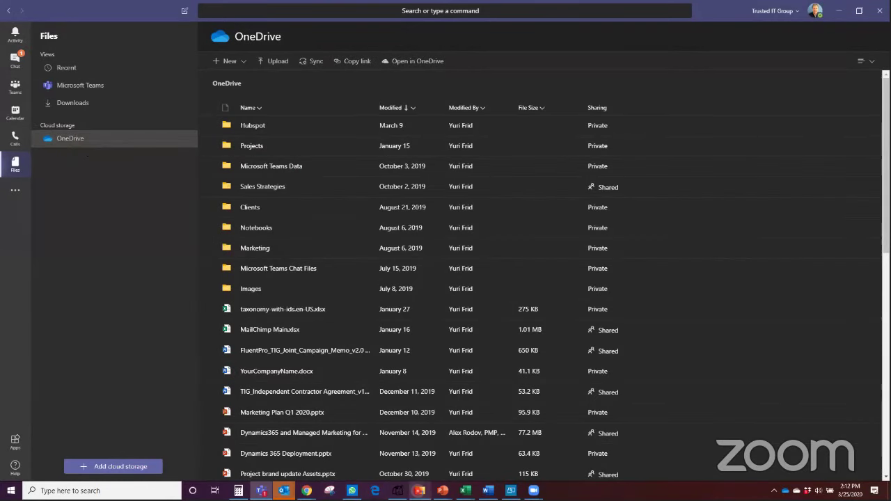
{"action": "left_click", "coordinate": [420, 491]}
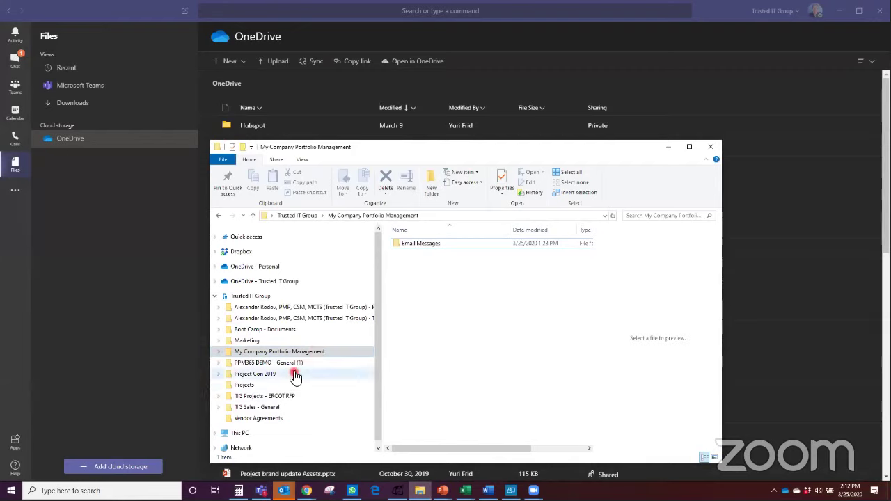
{"action": "left_click", "coordinate": [215, 281]}
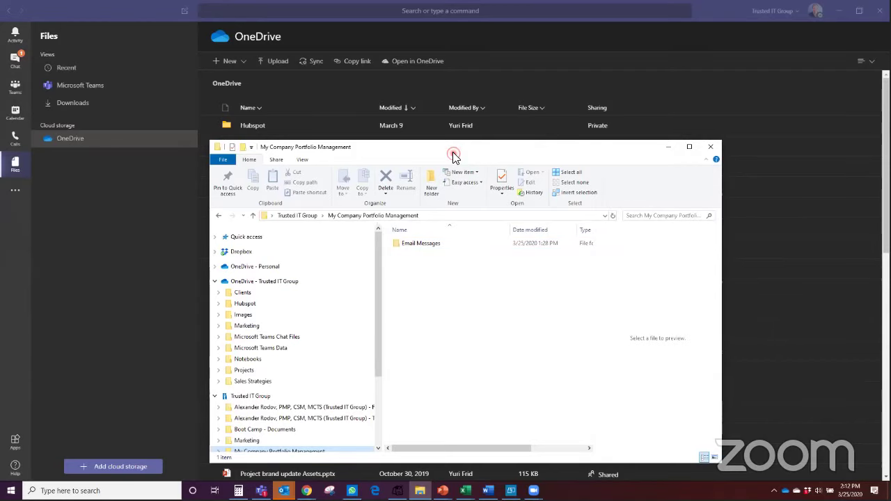
{"action": "left_click_drag", "start_coordinate": [453, 156], "coordinate": [448, 202]}
Step: Minimize Explorer and open the My Company Portfolio Management General channel's Files, showing Email Messages
{"action": "left_click", "coordinate": [669, 191]}
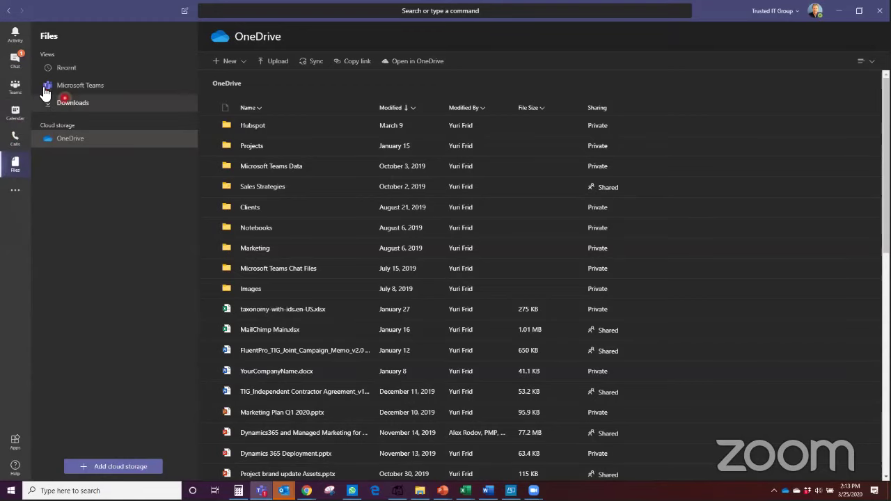
{"action": "left_click", "coordinate": [16, 89]}
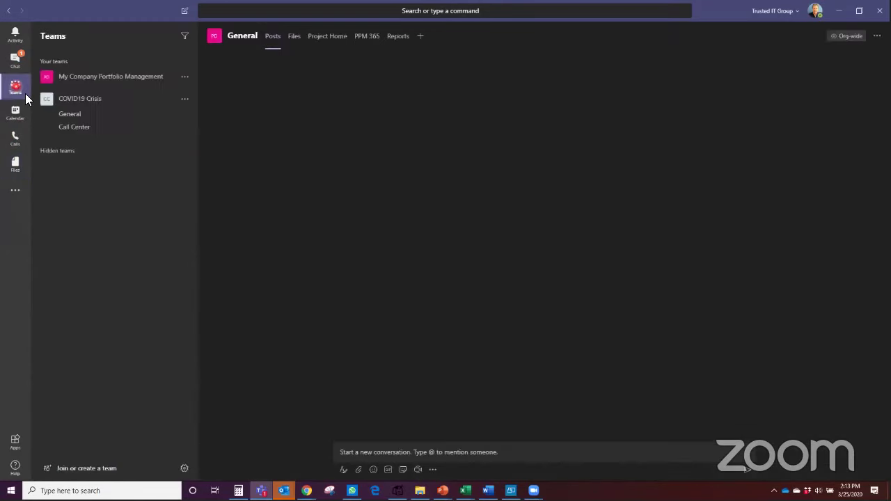
{"action": "left_click", "coordinate": [294, 39]}
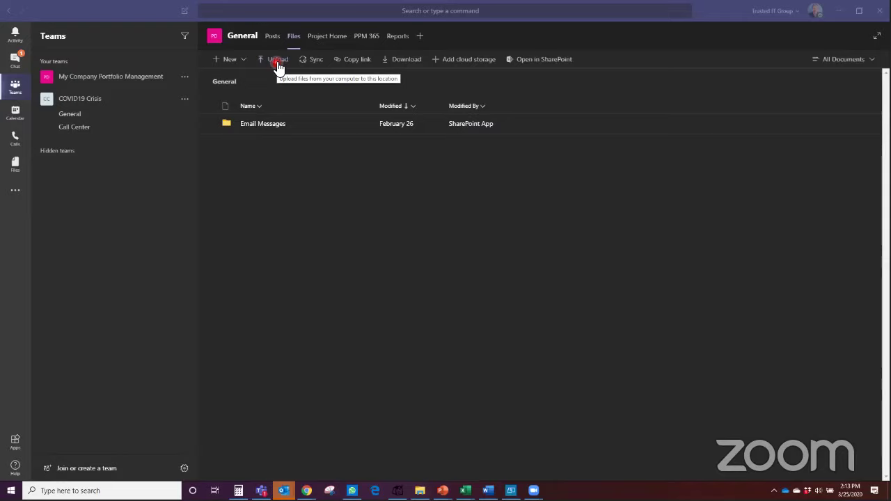
Step: Open the Call Center channel's empty Files tab, cancelling an Upload attempt without choosing a file
{"action": "left_click", "coordinate": [115, 131]}
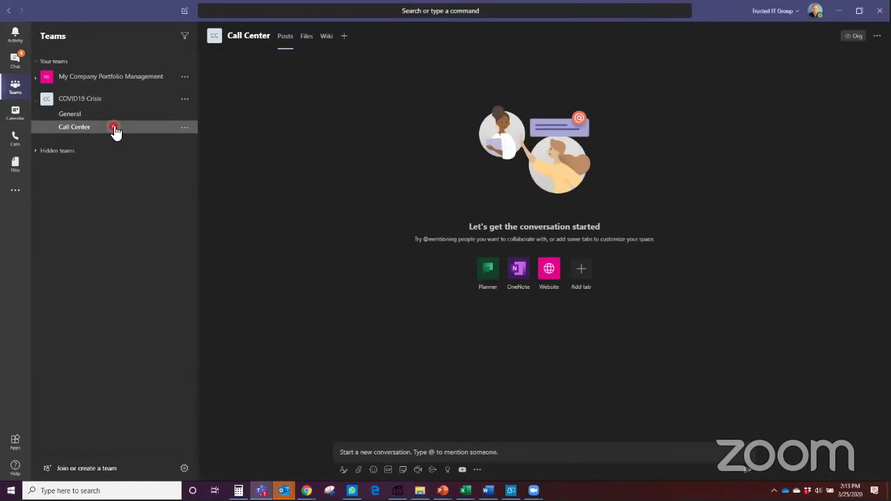
{"action": "left_click", "coordinate": [307, 40]}
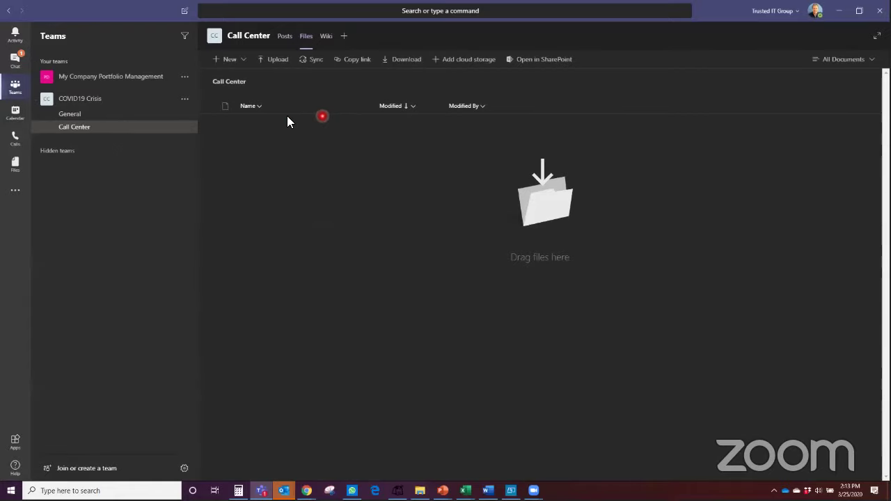
{"action": "left_click", "coordinate": [264, 60]}
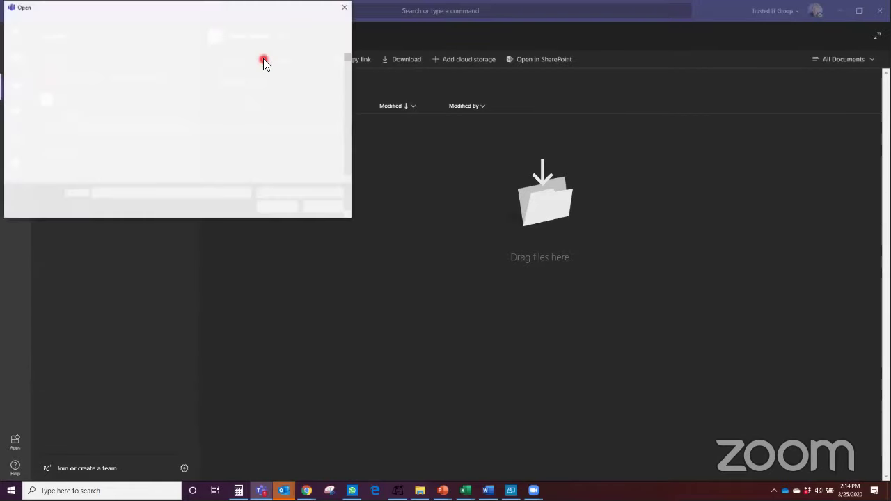
{"action": "left_click", "coordinate": [347, 10]}
{"action": "left_click", "coordinate": [336, 91]}
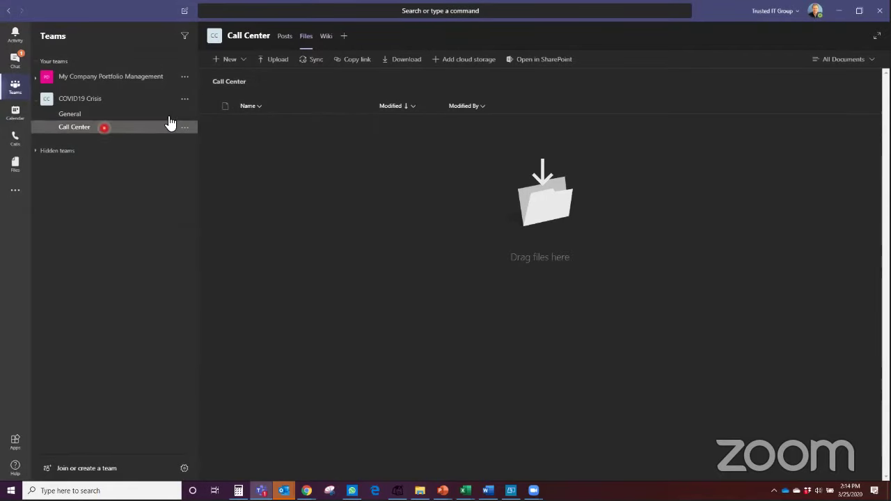
{"action": "left_click", "coordinate": [344, 36]}
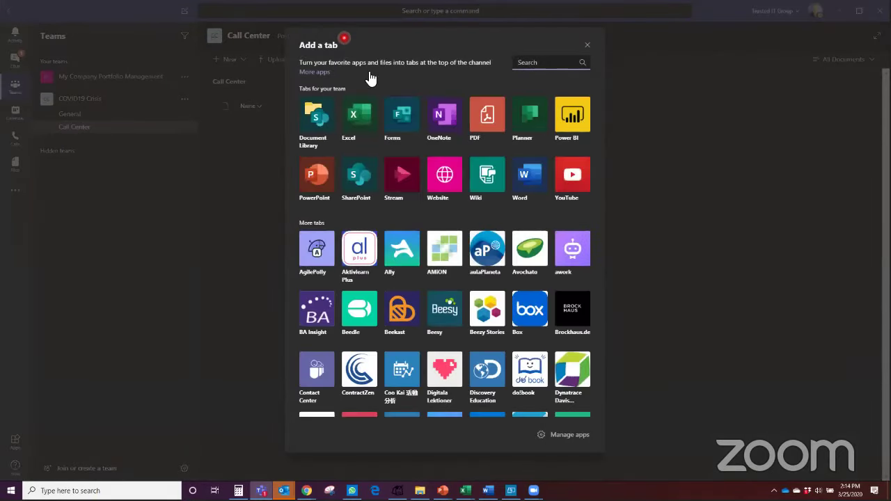
{"action": "left_click", "coordinate": [446, 178]}
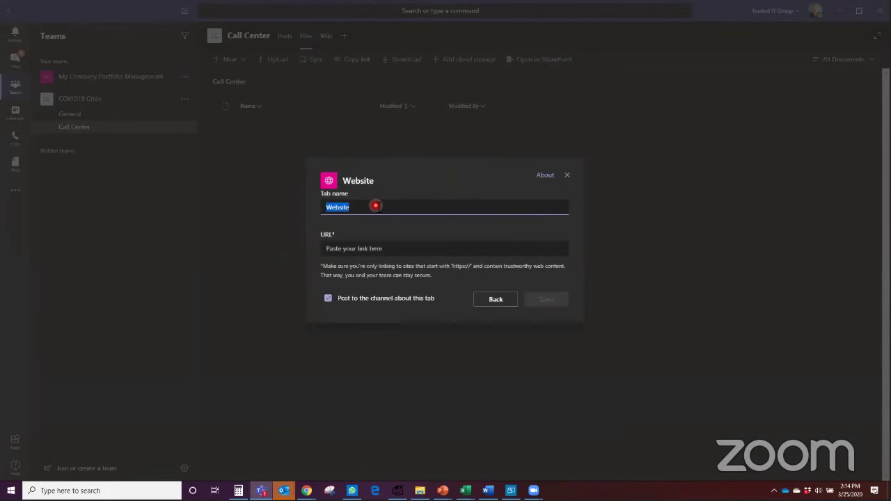
{"action": "type", "text": "Bing"}
{"action": "left_click", "coordinate": [341, 248]}
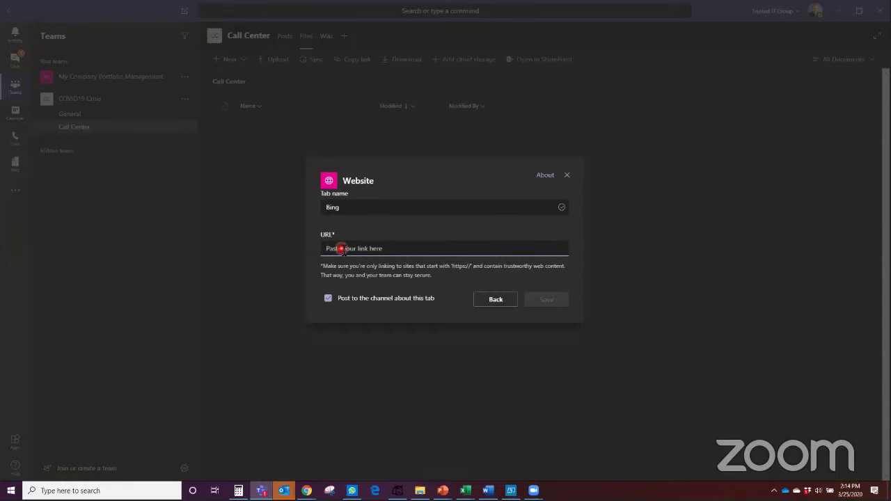
{"action": "type", "text": "hhttps://bing.com"}
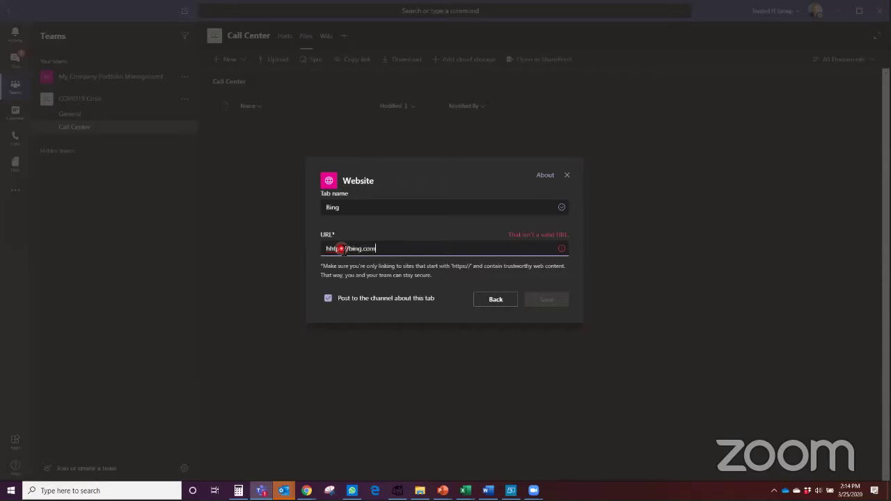
{"action": "left_click", "coordinate": [449, 277]}
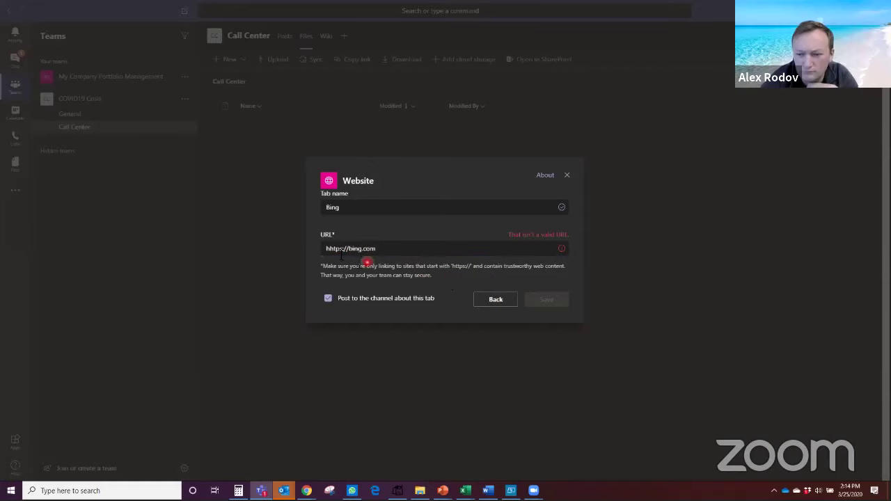
{"action": "left_click", "coordinate": [332, 248]}
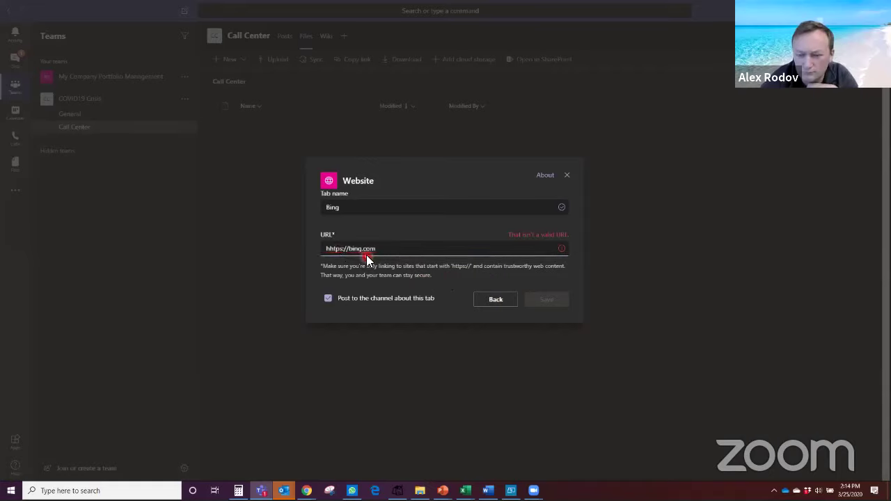
{"action": "key", "text": "BackSpace"}
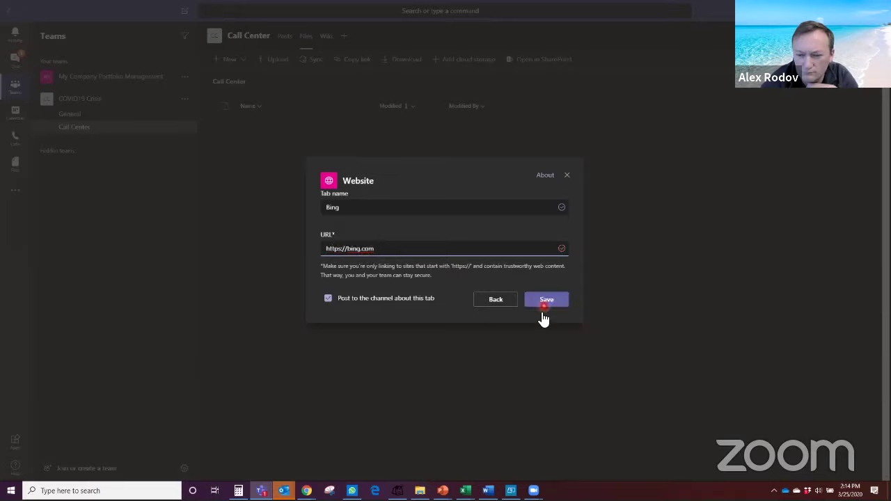
{"action": "left_click", "coordinate": [545, 304]}
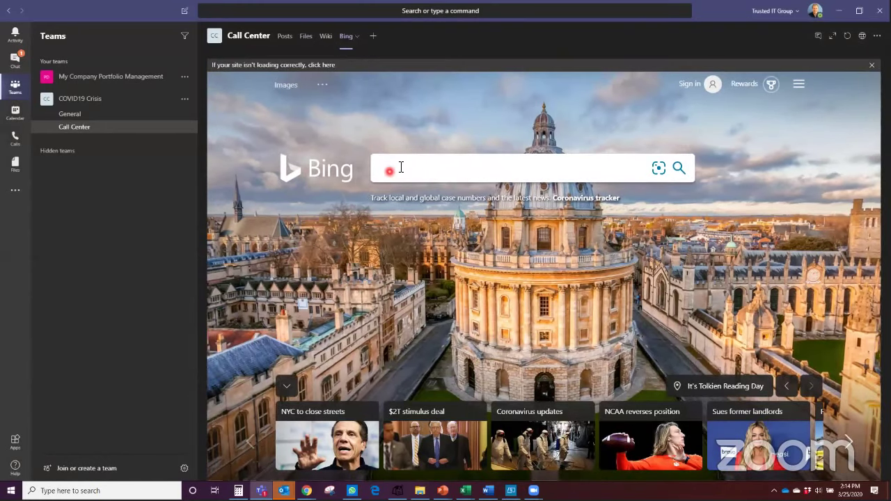
Step: Try the Bing search box, dismiss its trending suggestions, and scroll the Bing page down and back up
{"action": "left_click", "coordinate": [397, 167]}
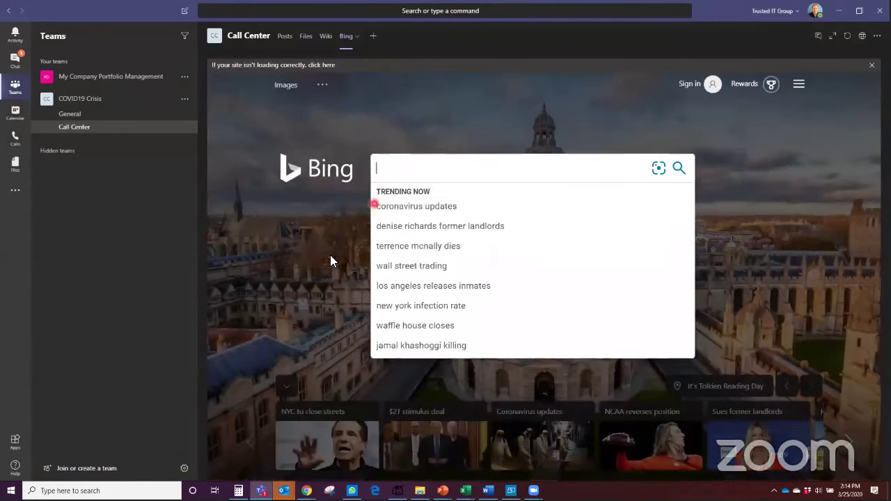
{"action": "left_click", "coordinate": [361, 272]}
{"action": "scroll", "coordinate": [445, 287], "scroll_direction": "down", "scroll_amount": 2}
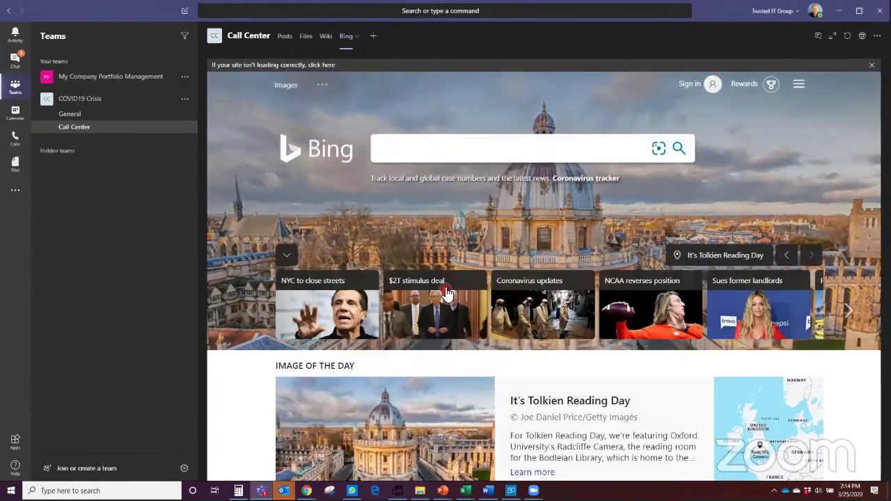
{"action": "scroll", "coordinate": [447, 292], "scroll_direction": "down", "scroll_amount": 8}
{"action": "scroll", "coordinate": [471, 304], "scroll_direction": "up", "scroll_amount": 3}
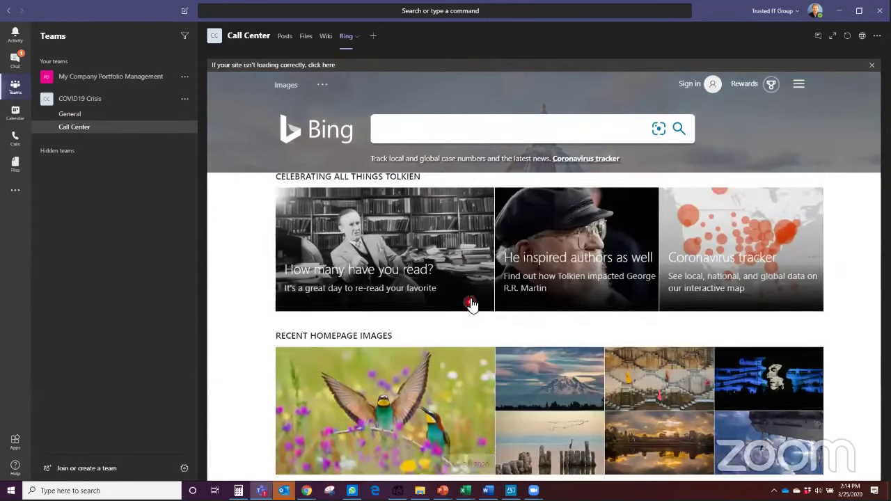
{"action": "scroll", "coordinate": [471, 304], "scroll_direction": "up", "scroll_amount": 5}
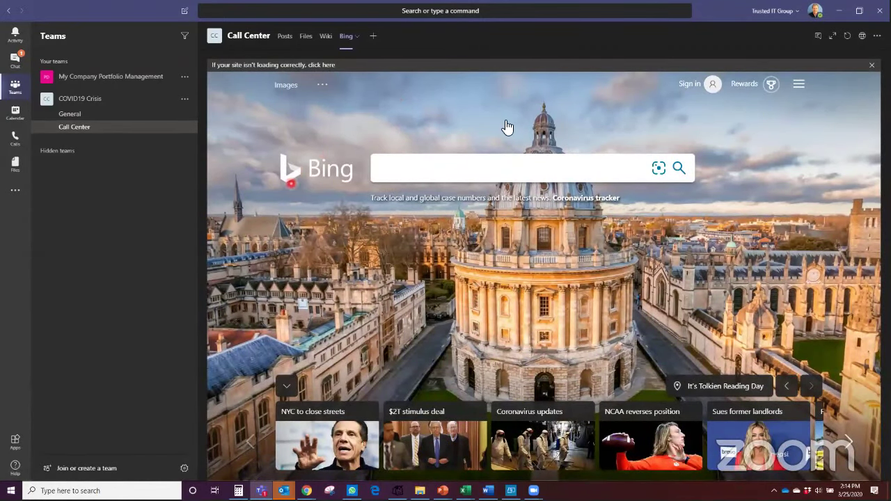
Step: Show the tab conversation with the new-tab post, briefly opening and dismissing Meet now
{"action": "left_click", "coordinate": [819, 37]}
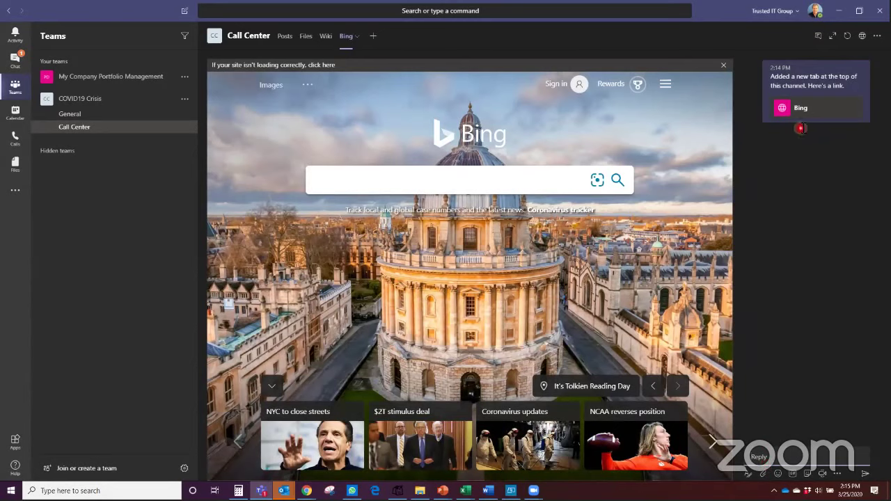
{"action": "left_click", "coordinate": [824, 475]}
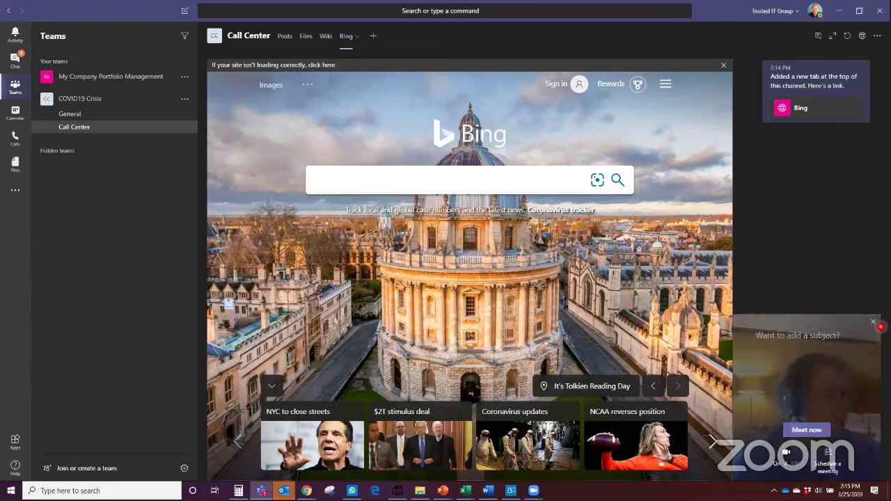
{"action": "left_click", "coordinate": [873, 321]}
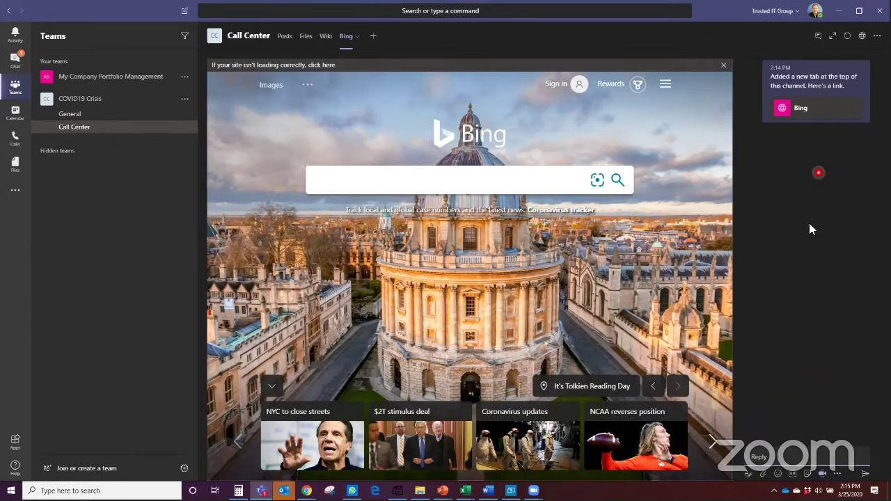
Step: Expand the Bing tab without its conversation and shrink Teams zoom to 85%, then 70%
{"action": "left_click", "coordinate": [833, 37]}
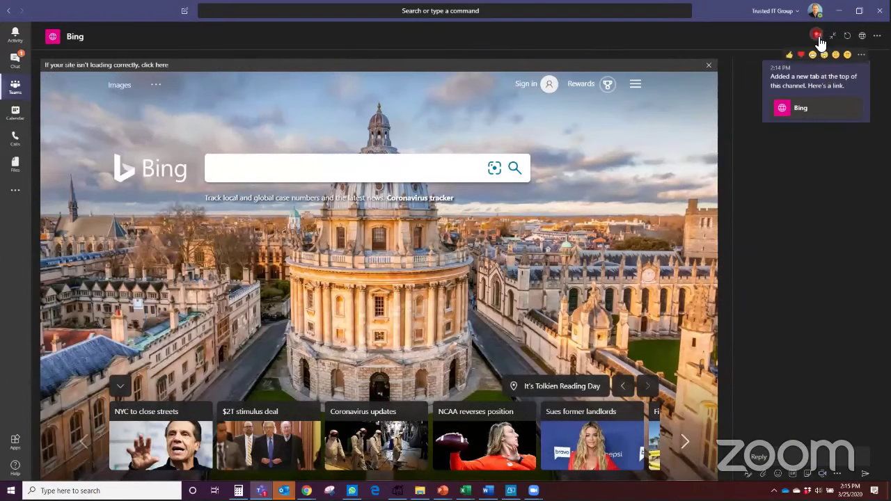
{"action": "left_click", "coordinate": [818, 35]}
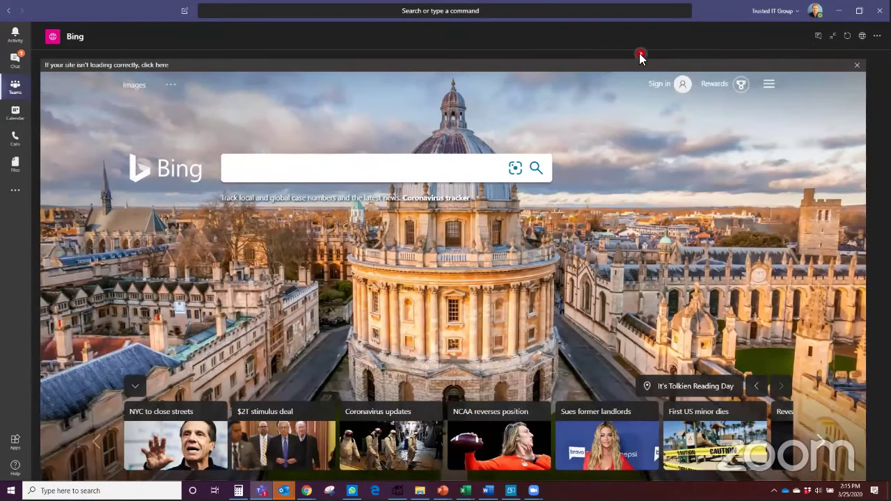
{"action": "left_click", "coordinate": [815, 10]}
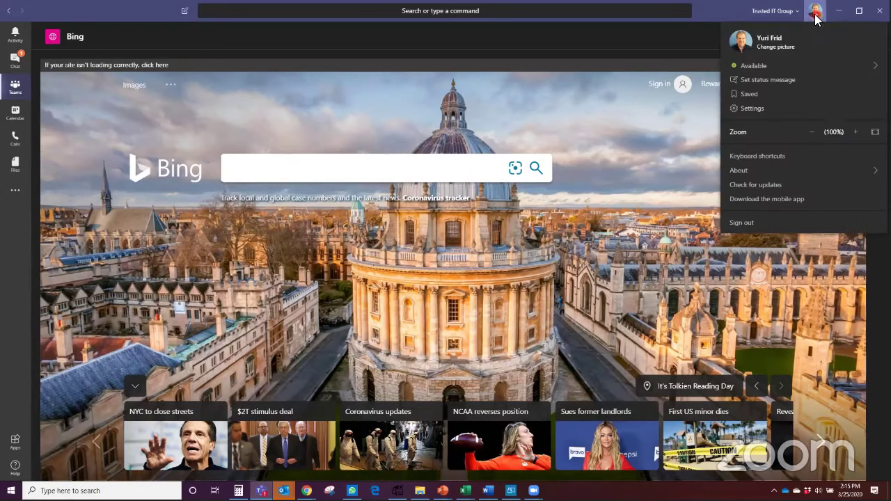
{"action": "left_click", "coordinate": [814, 132]}
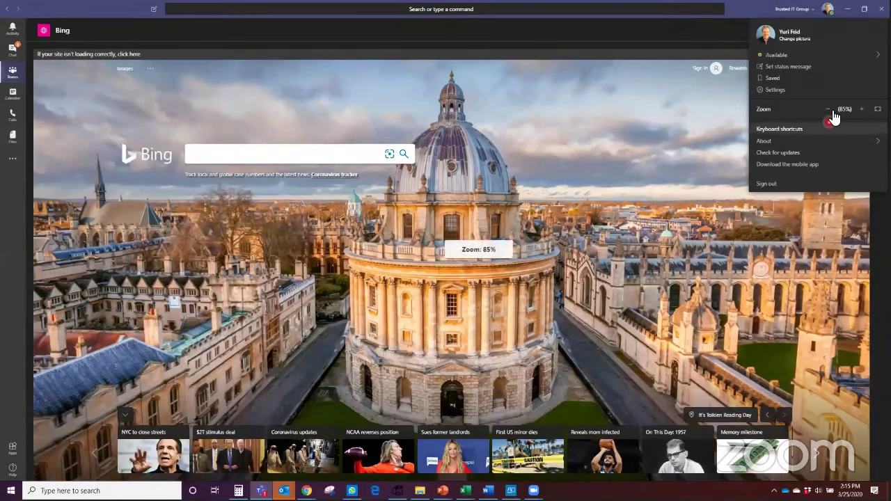
{"action": "left_click", "coordinate": [830, 111]}
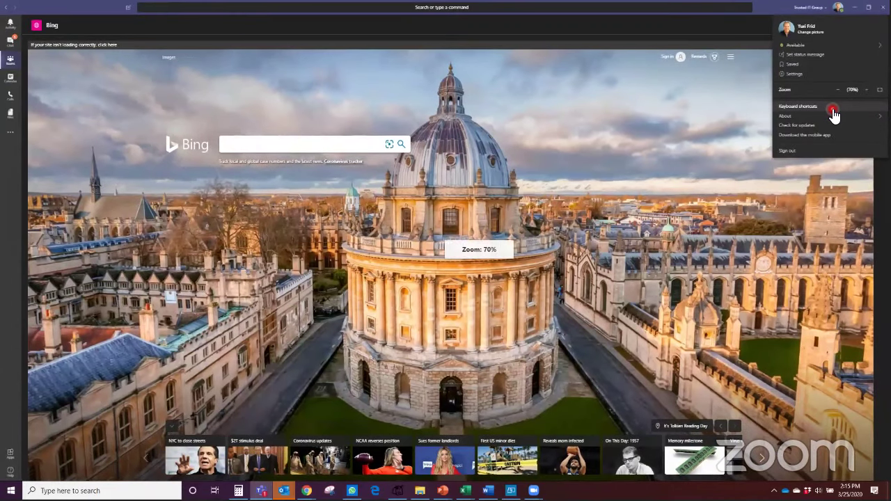
Step: Reset Teams zoom to 100% and collapse the Bing tab back into the Call Center channel
{"action": "left_click", "coordinate": [879, 89]}
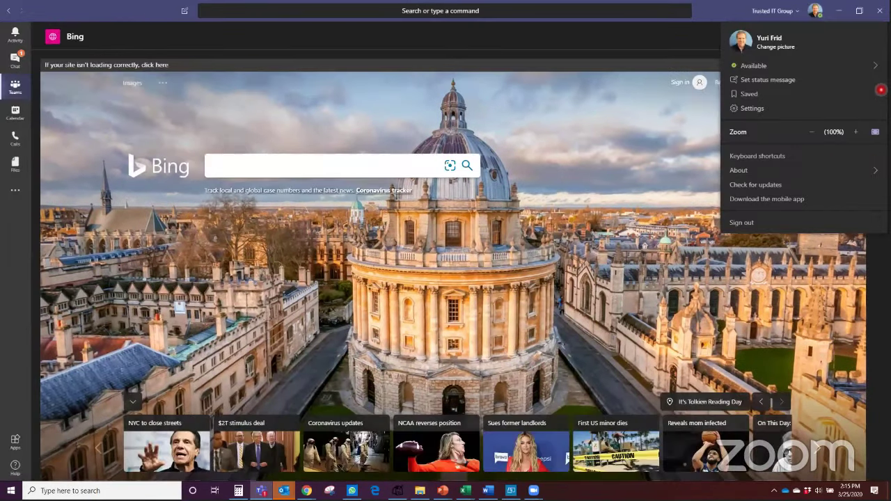
{"action": "left_click", "coordinate": [704, 41]}
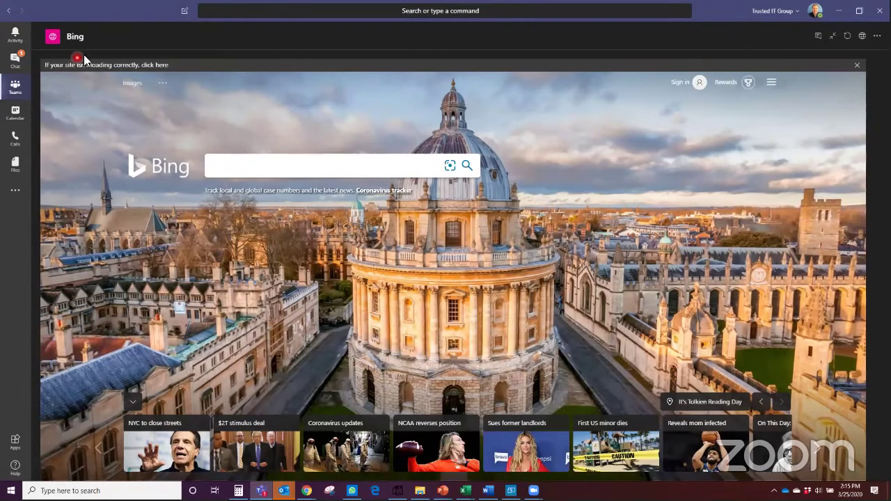
{"action": "left_click", "coordinate": [833, 38]}
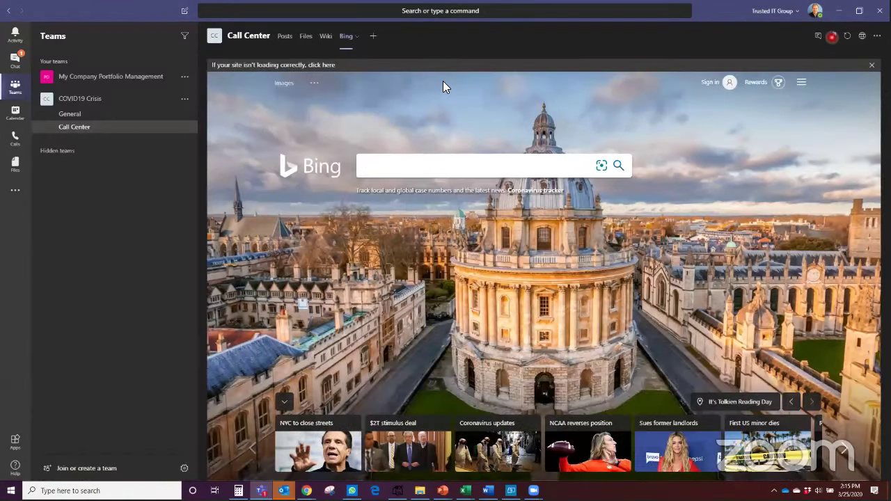
Step: Pick YouTube from the Add a tab gallery for the Call Center channel
{"action": "left_click", "coordinate": [373, 39]}
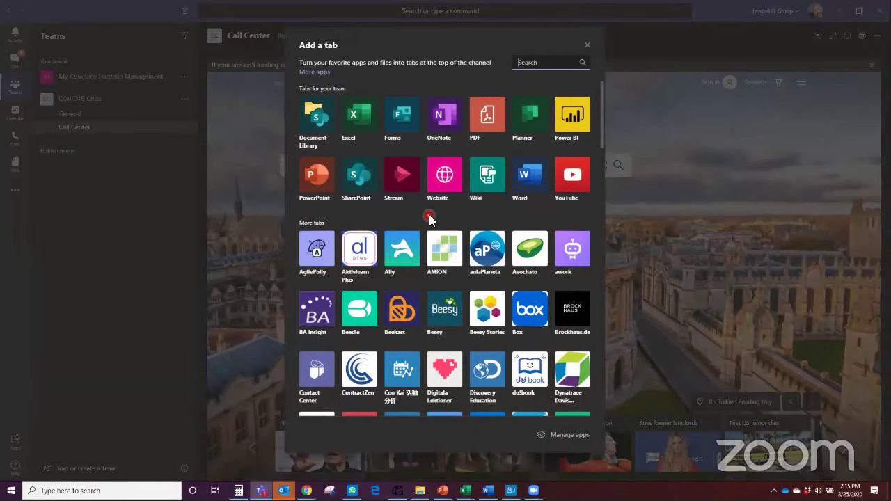
{"action": "scroll", "coordinate": [431, 236], "scroll_direction": "down", "scroll_amount": 3}
{"action": "scroll", "coordinate": [424, 237], "scroll_direction": "down", "scroll_amount": 1}
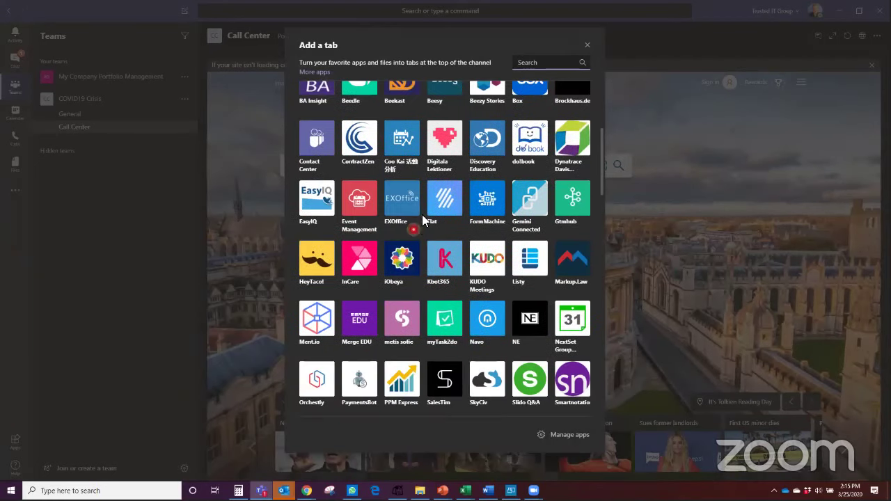
{"action": "scroll", "coordinate": [418, 223], "scroll_direction": "up", "scroll_amount": 5}
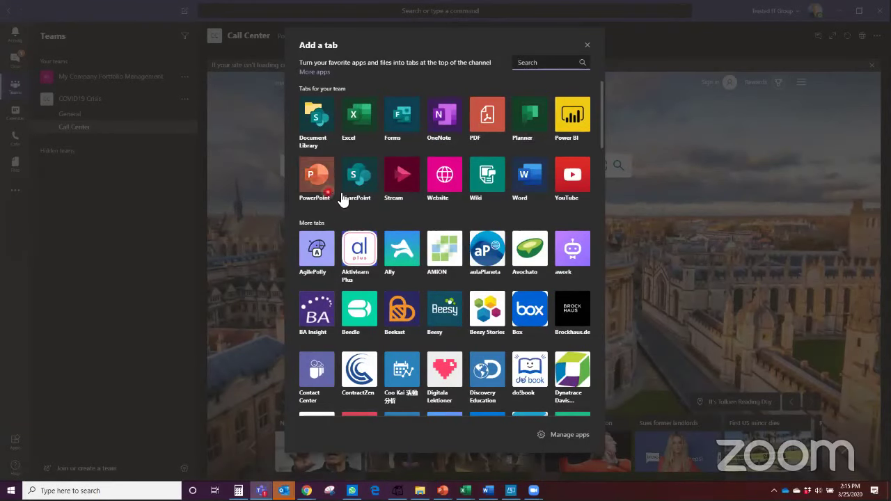
{"action": "left_click", "coordinate": [576, 176]}
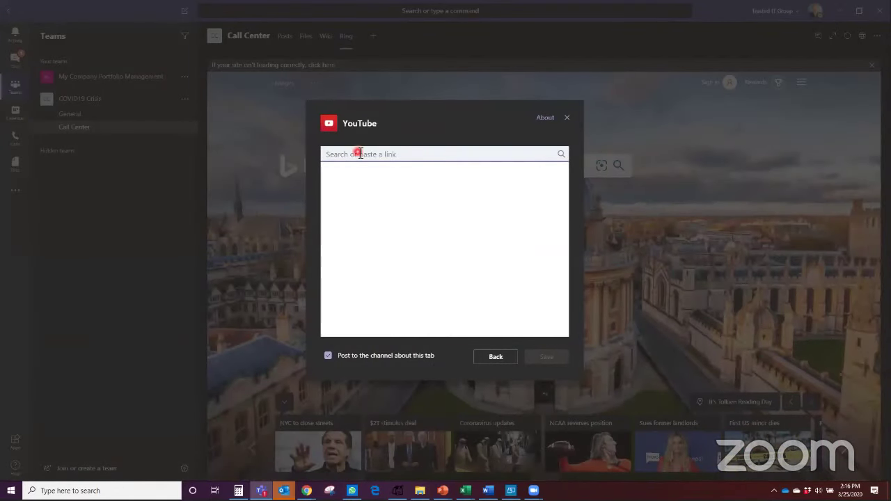
Step: Search youtube.com/trustedITgroup, select the last Microsoft Project video and save it as the tab
{"action": "left_click", "coordinate": [360, 153]}
{"action": "type", "text": "youtube.com/"}
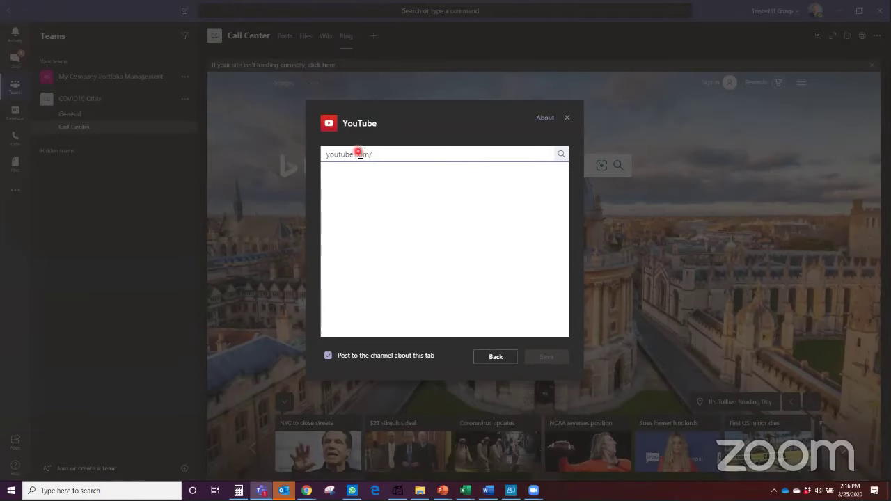
{"action": "type", "text": "teditgroup"}
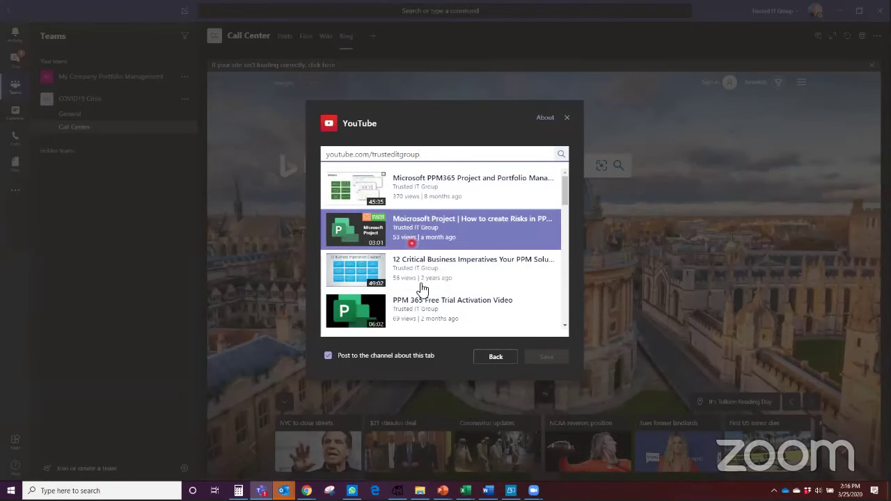
{"action": "scroll", "coordinate": [425, 291], "scroll_direction": "down", "scroll_amount": 10}
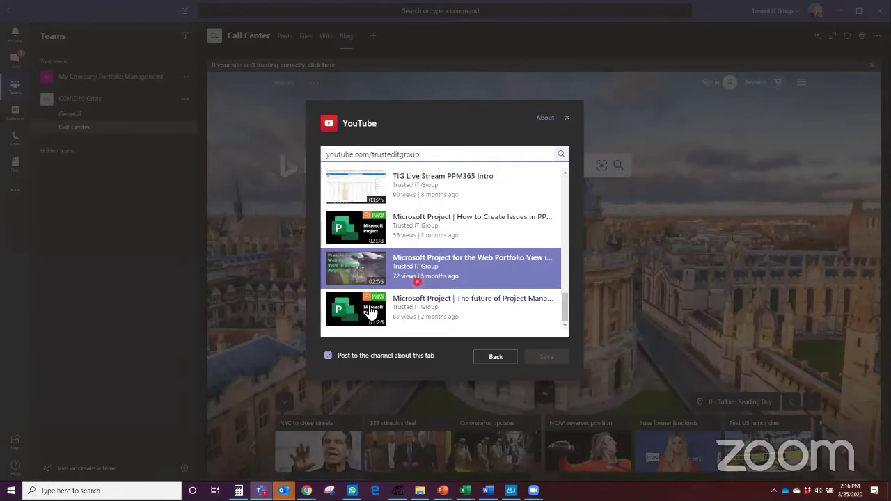
{"action": "left_click", "coordinate": [348, 320]}
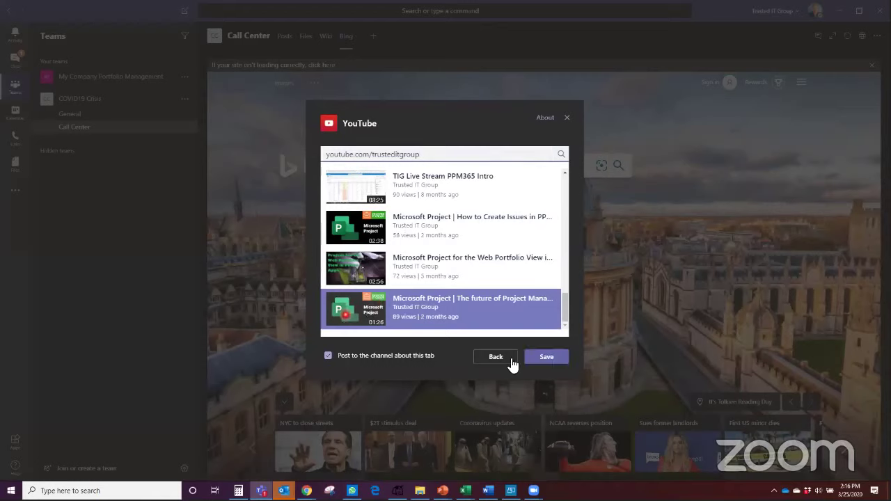
{"action": "left_click", "coordinate": [547, 358]}
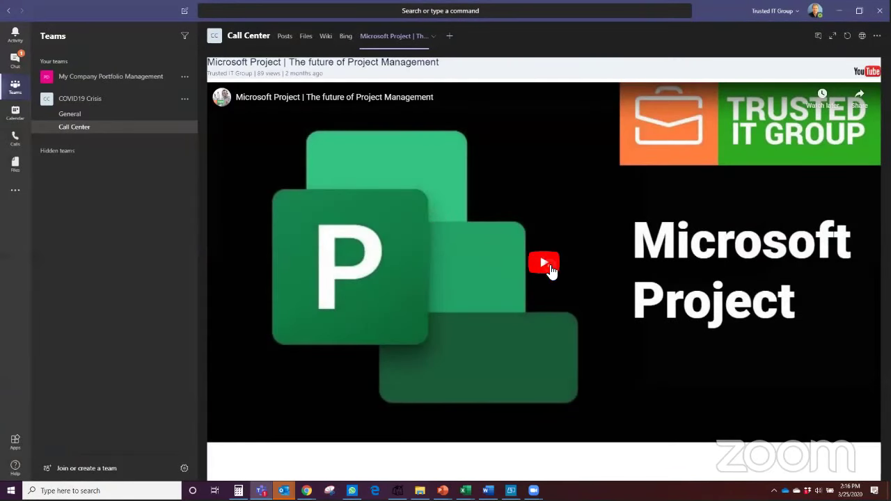
Step: Play and pause the Microsoft Project video, then go back to Call Center Posts
{"action": "left_click", "coordinate": [546, 265]}
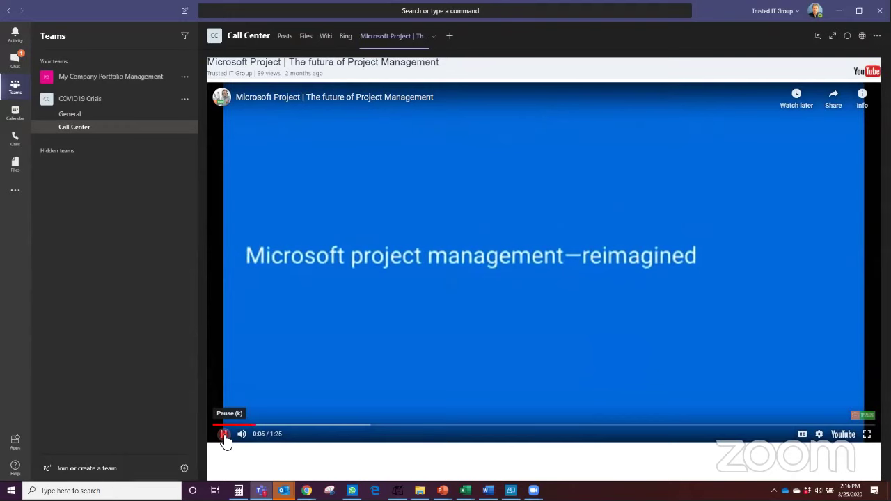
{"action": "left_click", "coordinate": [223, 435]}
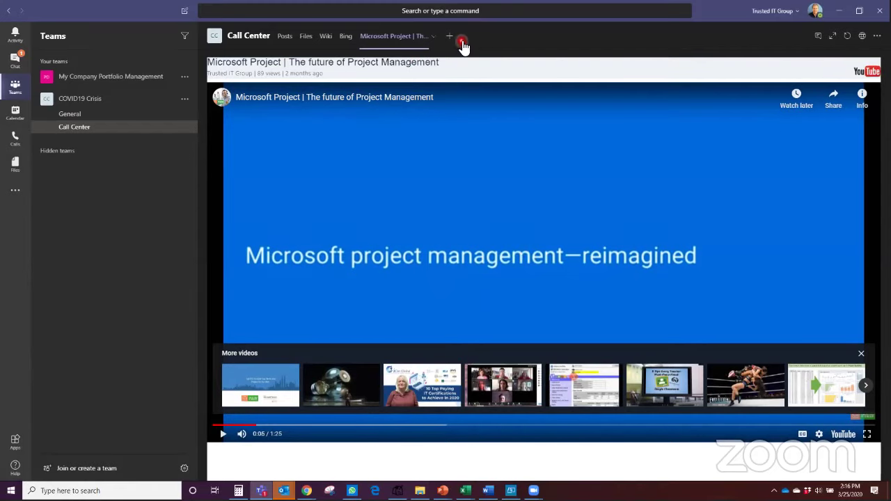
{"action": "left_click", "coordinate": [285, 39]}
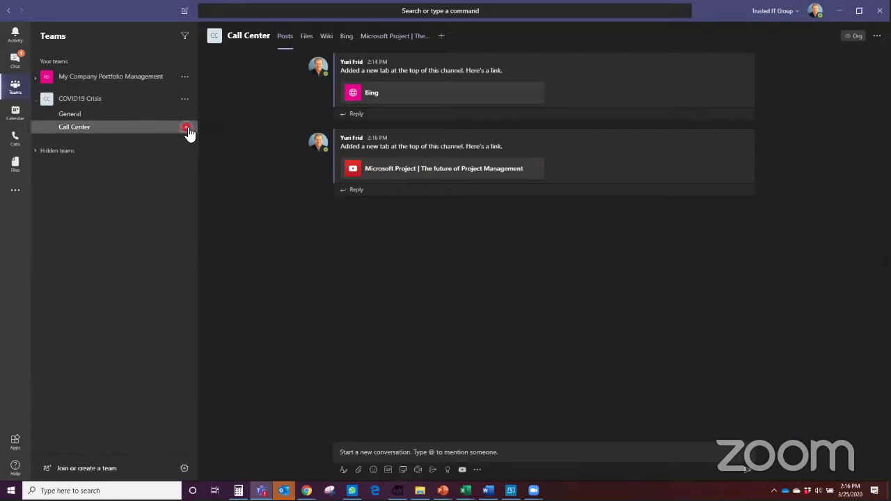
{"action": "left_click", "coordinate": [187, 128]}
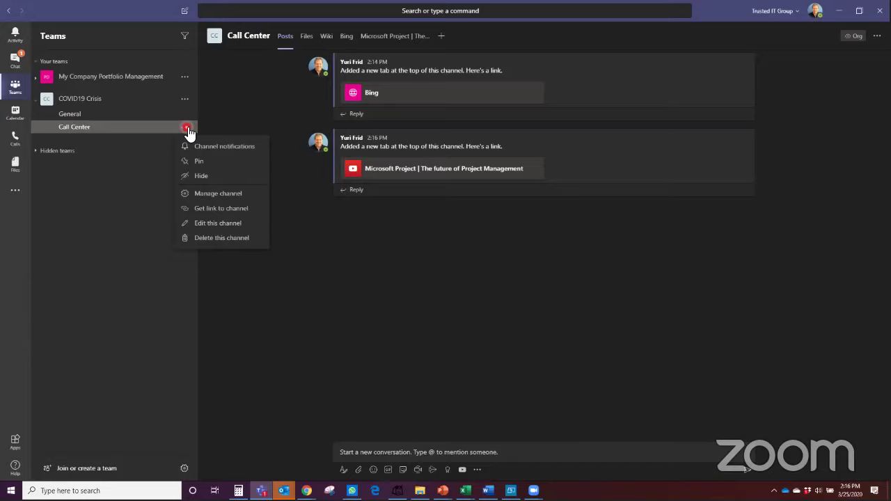
{"action": "left_click", "coordinate": [176, 114]}
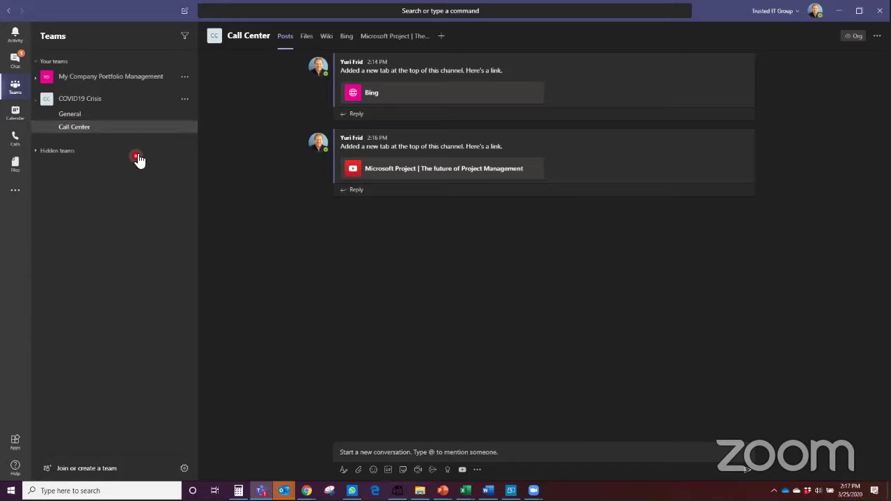
{"action": "left_click", "coordinate": [185, 100]}
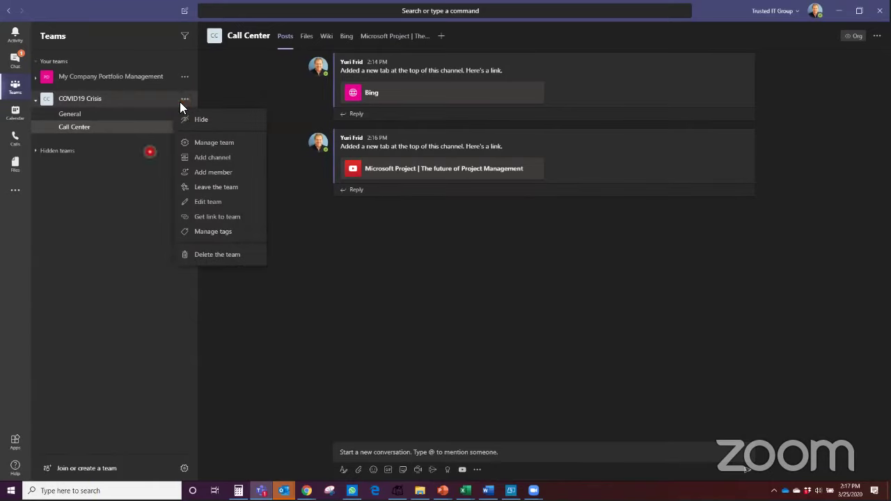
{"action": "left_click", "coordinate": [138, 179]}
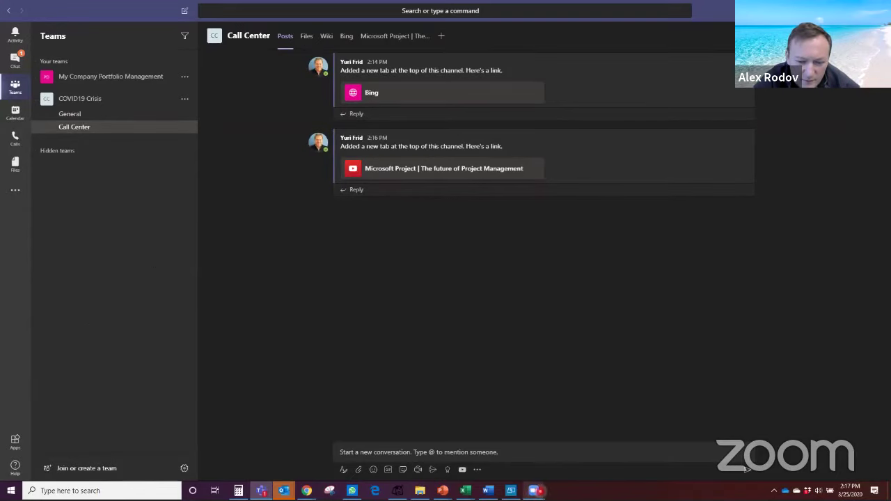
Step: Mirror the phone's Teams app in Connect and scroll its upcoming meetings calendar
{"action": "left_click", "coordinate": [511, 490]}
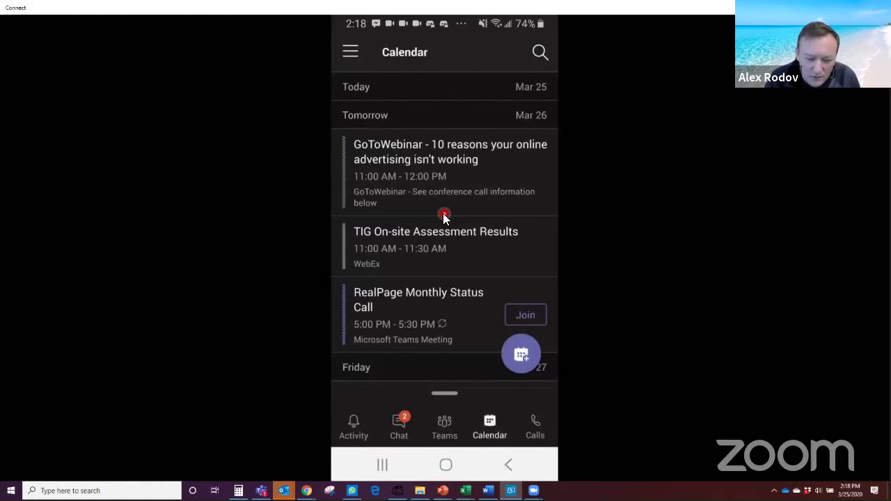
{"action": "scroll", "coordinate": [444, 217], "scroll_direction": "down", "scroll_amount": 5}
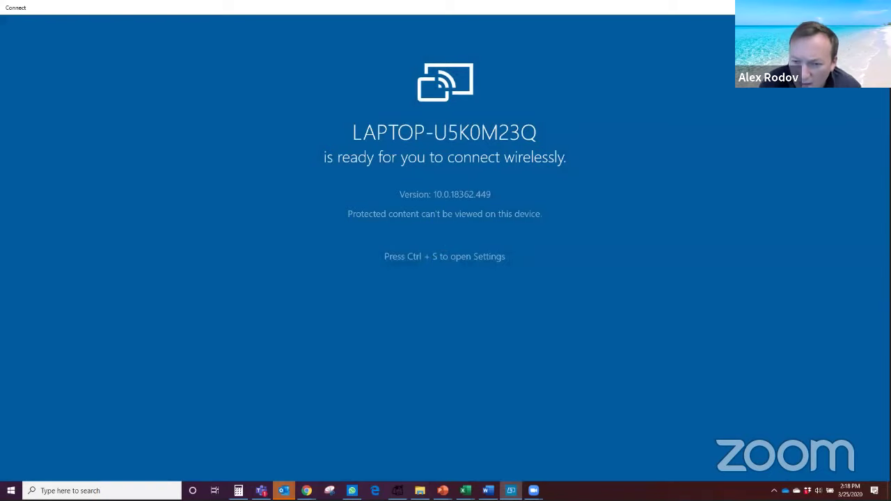
Step: Return to Teams, browse the COVID19 Crisis channels and expand then collapse Hidden teams
{"action": "key", "text": "alt+Tab"}
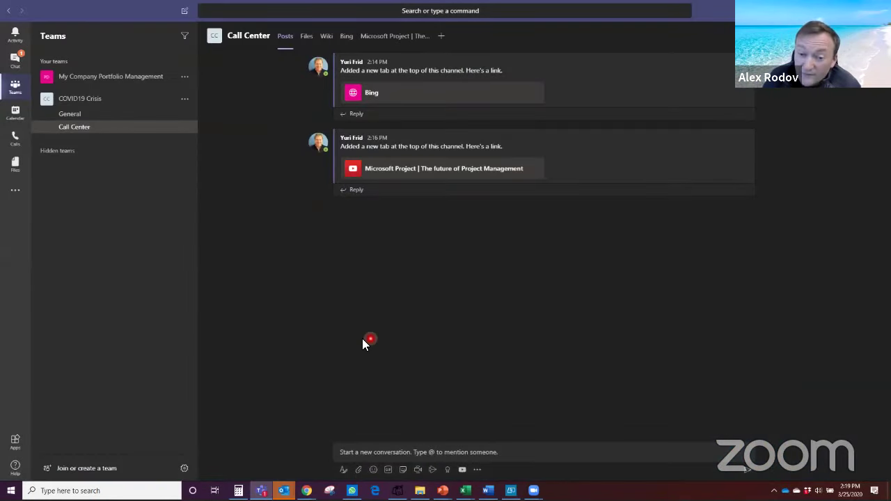
{"action": "left_click", "coordinate": [131, 117]}
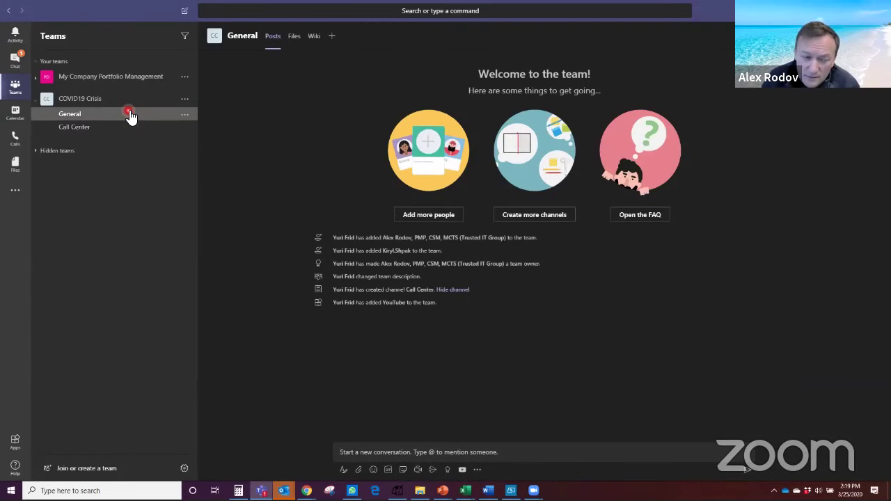
{"action": "left_click", "coordinate": [135, 128]}
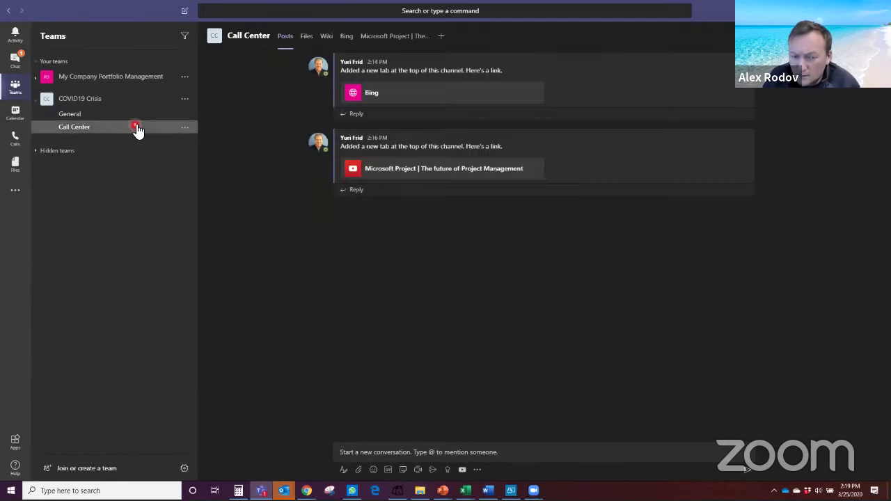
{"action": "left_click", "coordinate": [185, 102]}
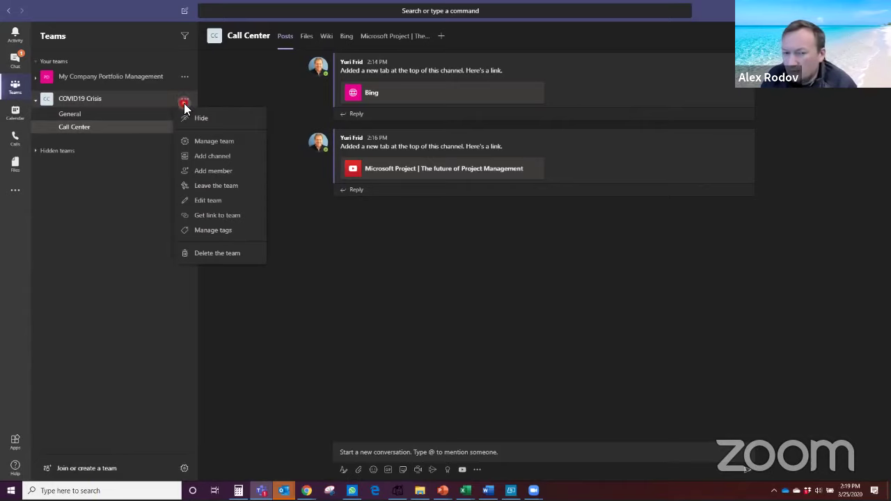
{"action": "left_click", "coordinate": [196, 142]}
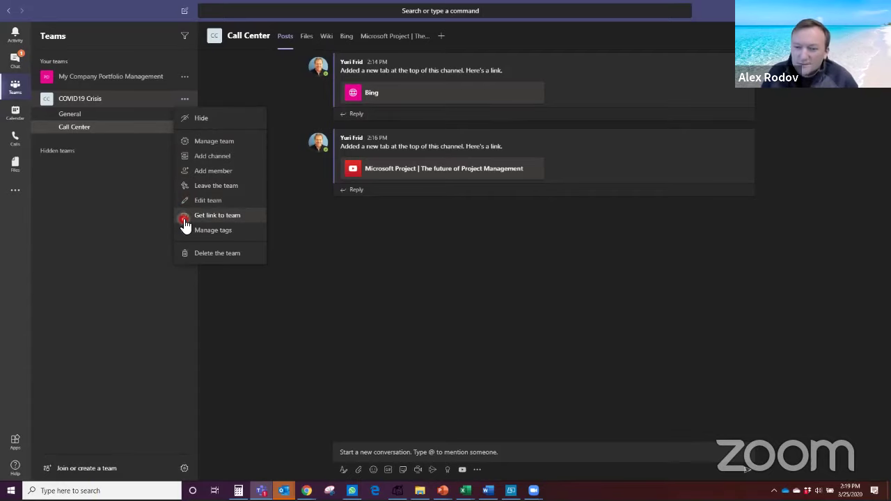
{"action": "left_click", "coordinate": [152, 153]}
{"action": "scroll", "coordinate": [149, 135], "scroll_direction": "down", "scroll_amount": 3}
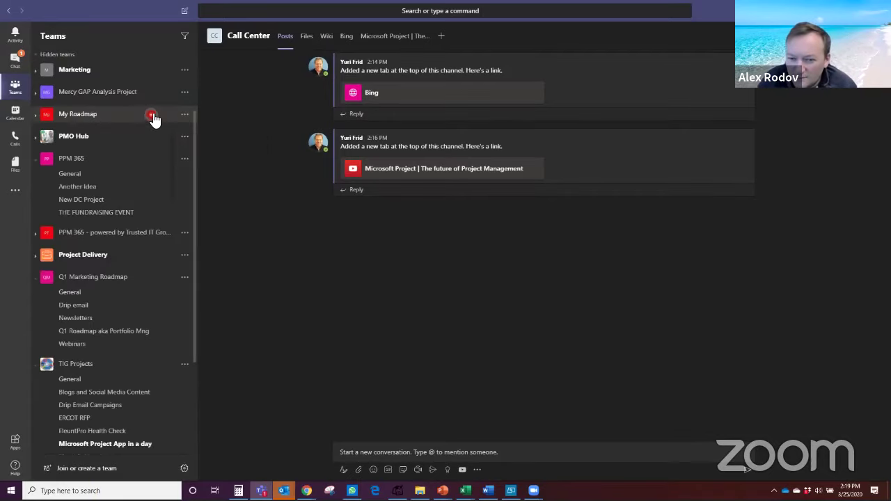
{"action": "scroll", "coordinate": [163, 119], "scroll_direction": "up", "scroll_amount": 3}
{"action": "left_click", "coordinate": [41, 151]}
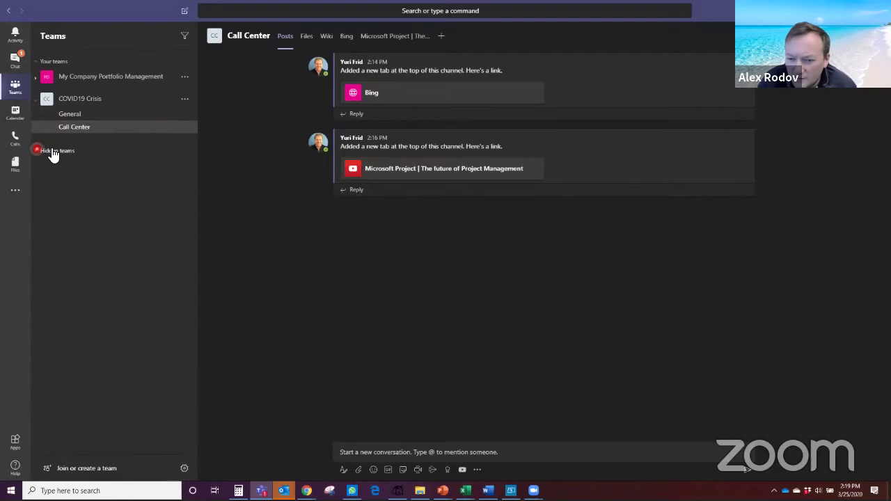
Step: Select the General channel and choose Channel notifications from its options menu
{"action": "left_click", "coordinate": [183, 101]}
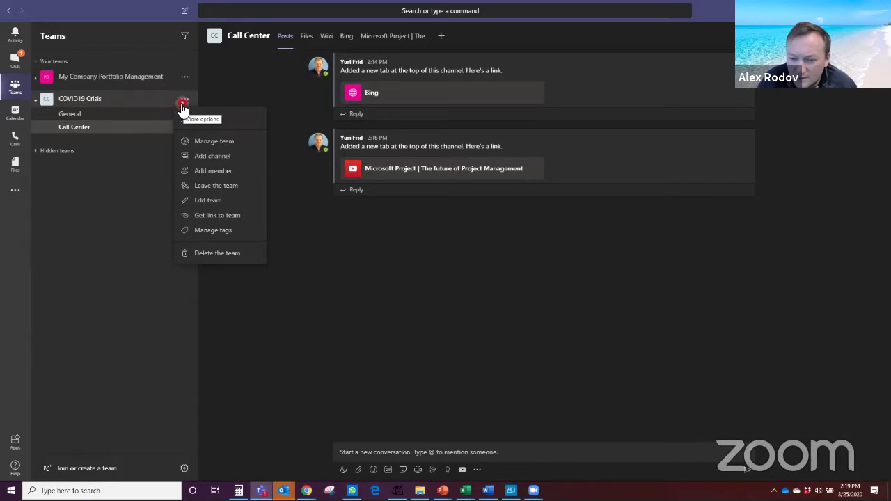
{"action": "left_click", "coordinate": [167, 114]}
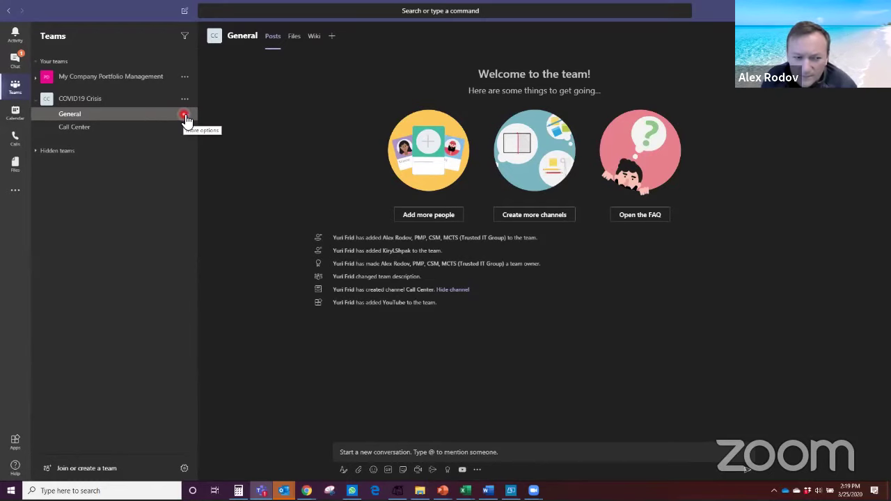
{"action": "left_click", "coordinate": [185, 115]}
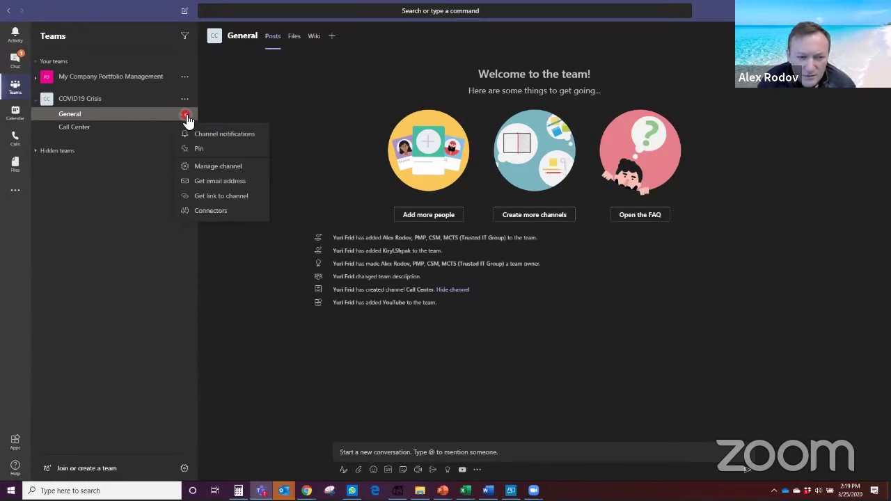
{"action": "left_click", "coordinate": [200, 182]}
{"action": "mouse_move", "coordinate": [202, 186]}
{"action": "left_mouse_down"}
{"action": "mouse_move", "coordinate": [149, 167]}
{"action": "mouse_move", "coordinate": [141, 136]}
{"action": "mouse_move", "coordinate": [153, 118]}
{"action": "left_mouse_up"}
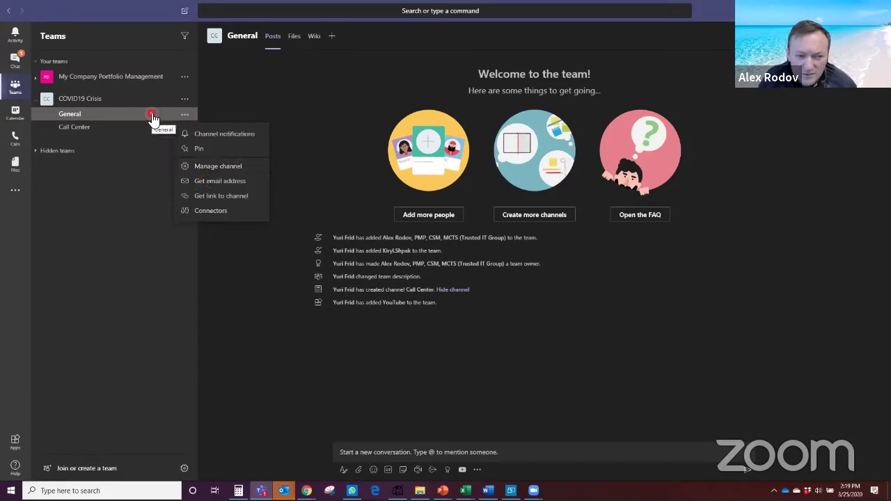
Step: Check General's notifications, leaving new posts Off and mentions at Banner and feed, then cancel
{"action": "left_click", "coordinate": [196, 134]}
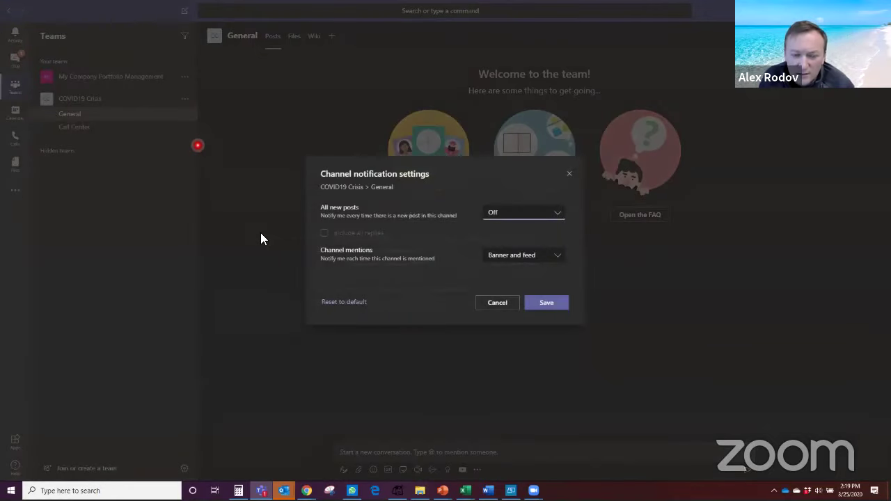
{"action": "left_click", "coordinate": [560, 215]}
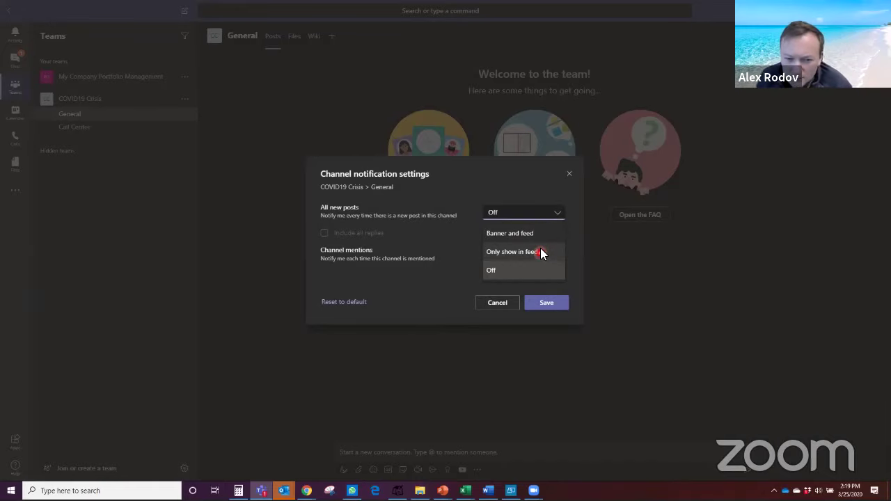
{"action": "left_click", "coordinate": [541, 210]}
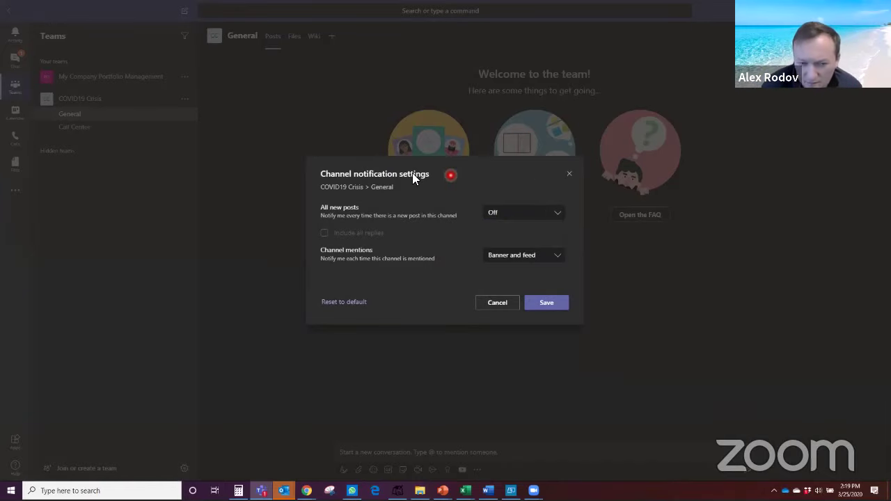
{"action": "left_click", "coordinate": [559, 257]}
{"action": "left_click", "coordinate": [561, 257]}
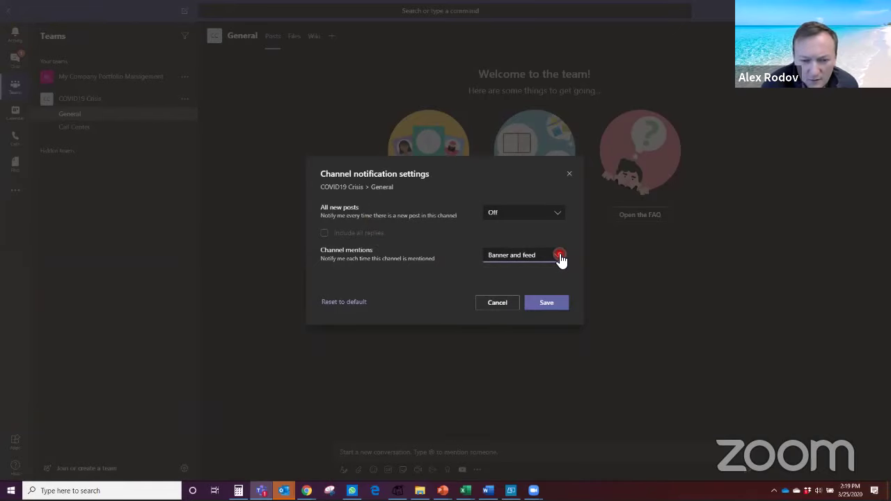
{"action": "left_click", "coordinate": [498, 304]}
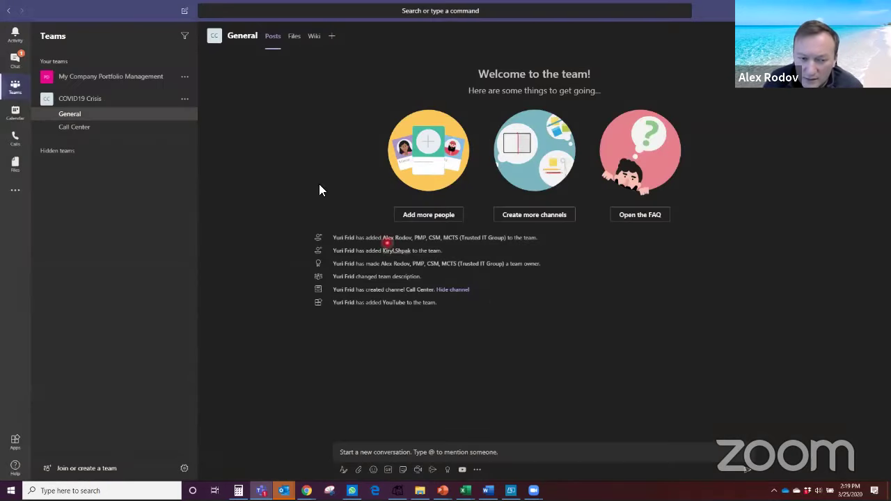
Step: Open Settings and review Notifications, keeping personal mentions at Banner and email
{"action": "left_click", "coordinate": [790, 11]}
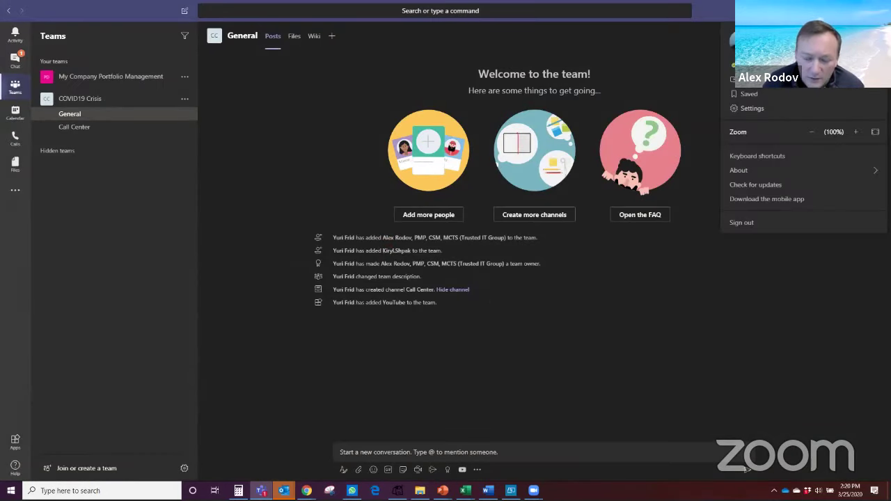
{"action": "left_click", "coordinate": [760, 110]}
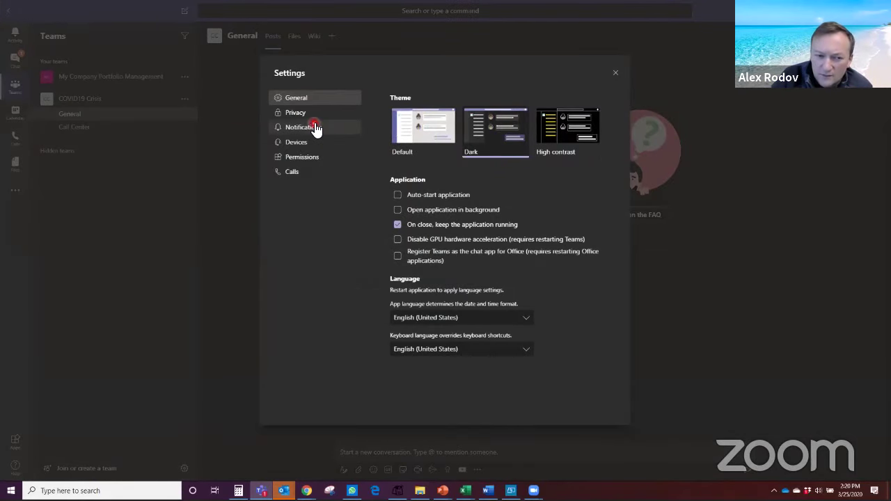
{"action": "left_click", "coordinate": [314, 127]}
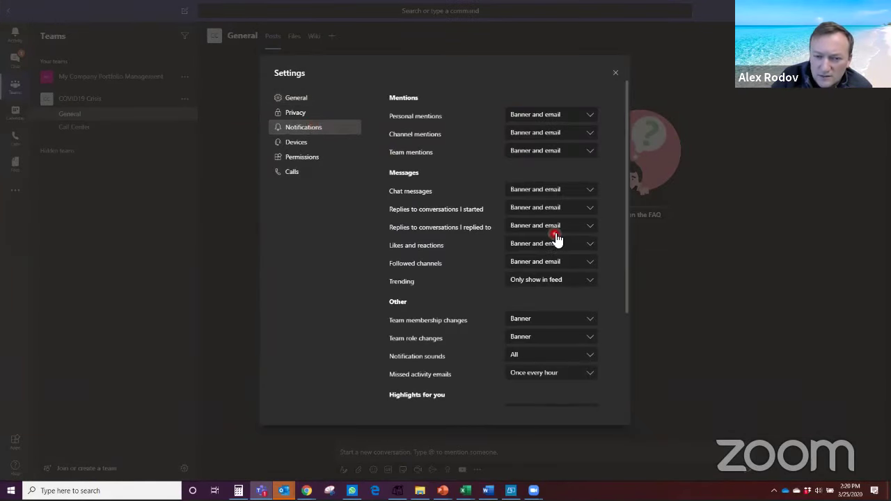
{"action": "scroll", "coordinate": [567, 234], "scroll_direction": "down", "scroll_amount": 3}
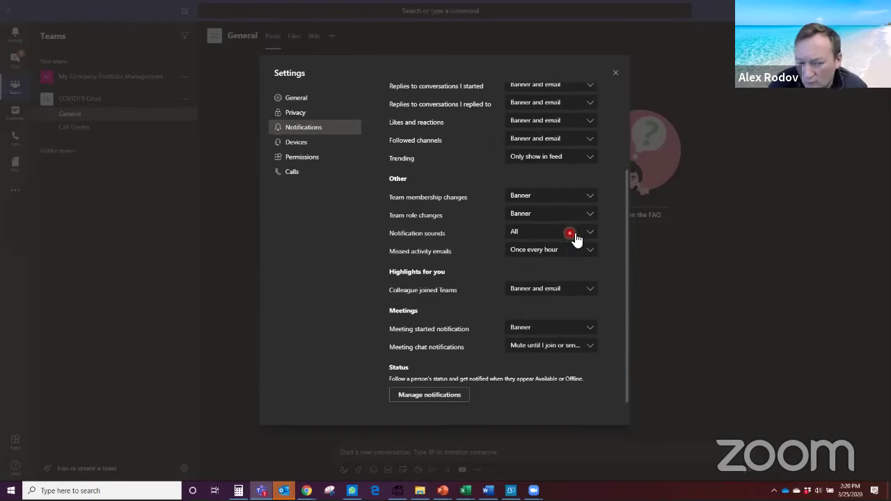
{"action": "scroll", "coordinate": [571, 237], "scroll_direction": "up", "scroll_amount": 3}
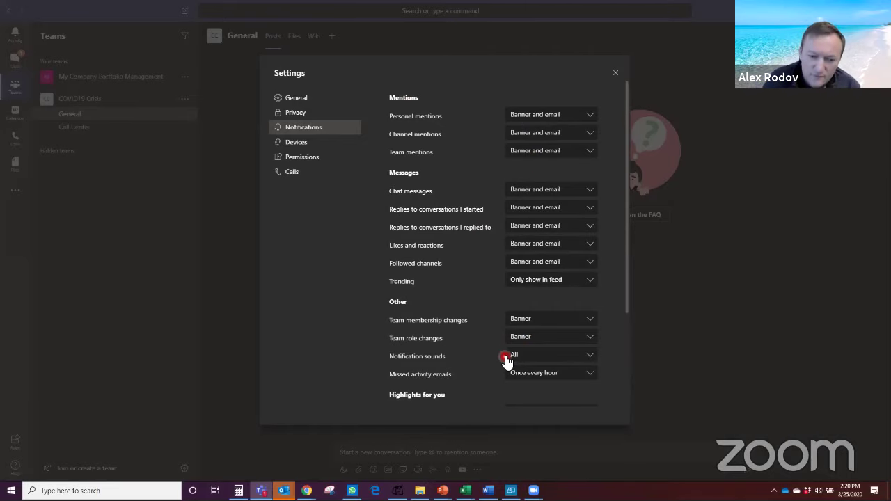
{"action": "scroll", "coordinate": [528, 354], "scroll_direction": "down", "scroll_amount": 3}
{"action": "scroll", "coordinate": [533, 354], "scroll_direction": "down", "scroll_amount": 1}
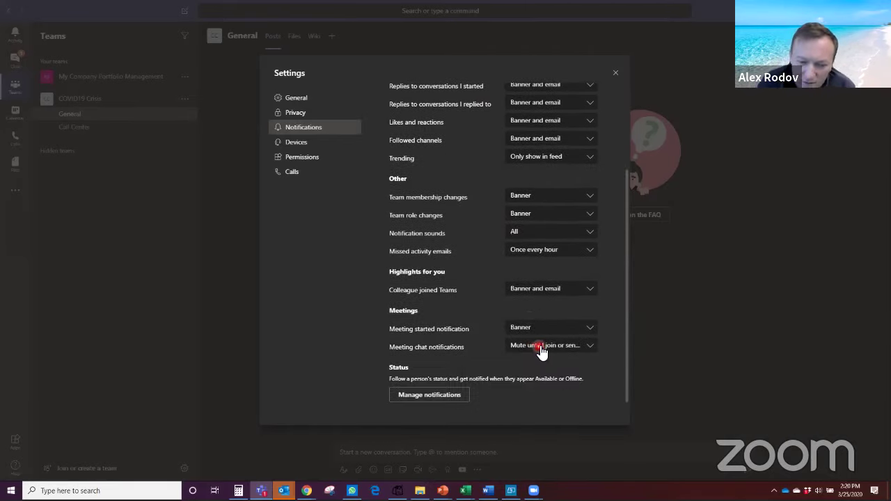
{"action": "scroll", "coordinate": [543, 352], "scroll_direction": "up", "scroll_amount": 4}
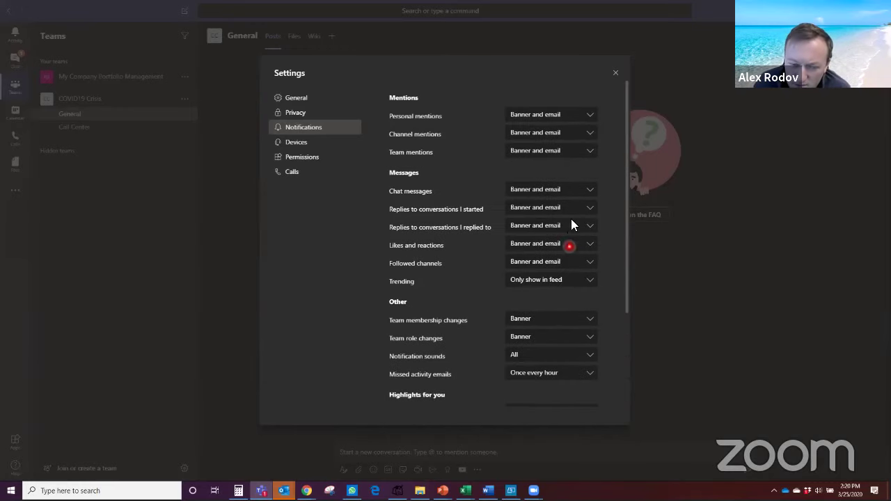
{"action": "left_click", "coordinate": [592, 114]}
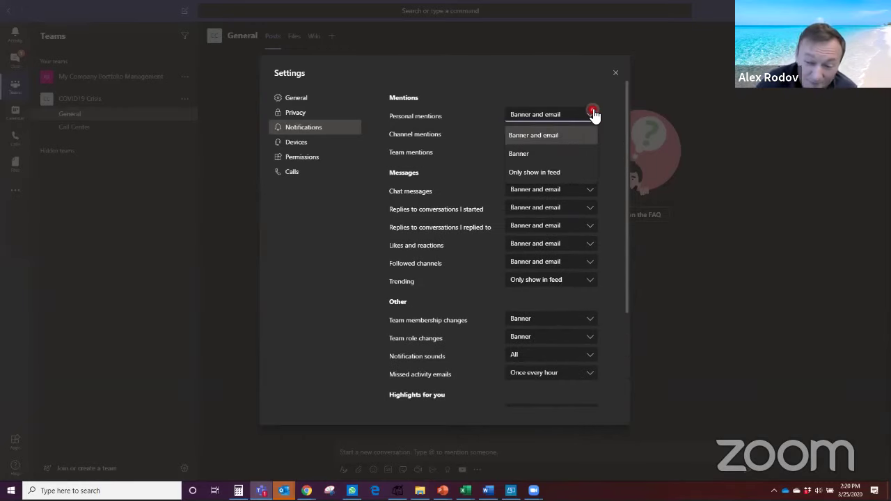
{"action": "left_click", "coordinate": [592, 114]}
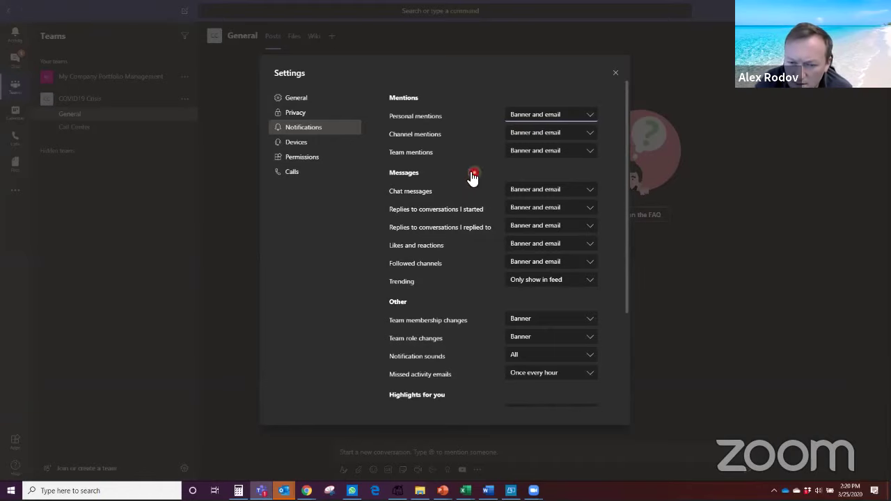
Step: Browse the Privacy, Notifications, Devices, Permissions and Calls settings pages
{"action": "left_click", "coordinate": [305, 116]}
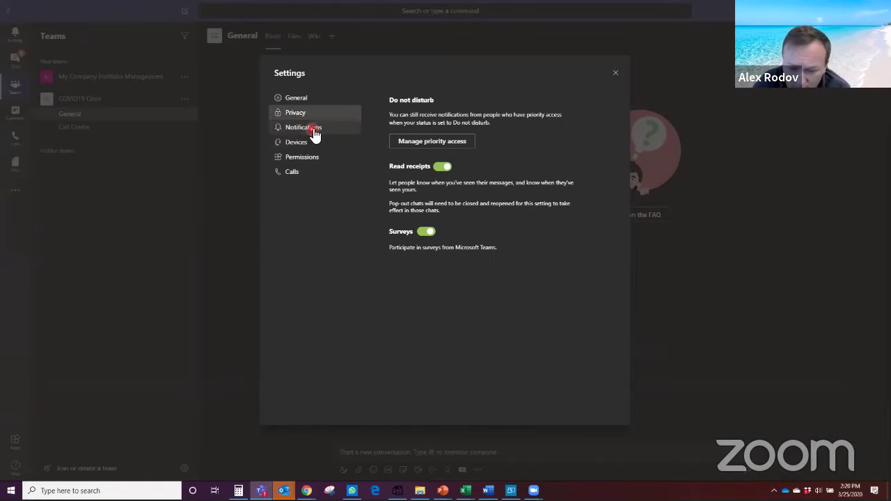
{"action": "left_click", "coordinate": [313, 133]}
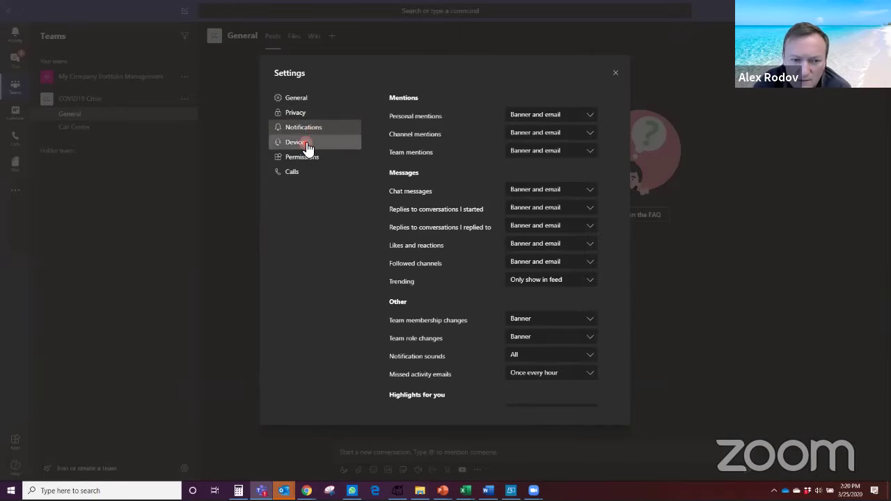
{"action": "left_click", "coordinate": [307, 146]}
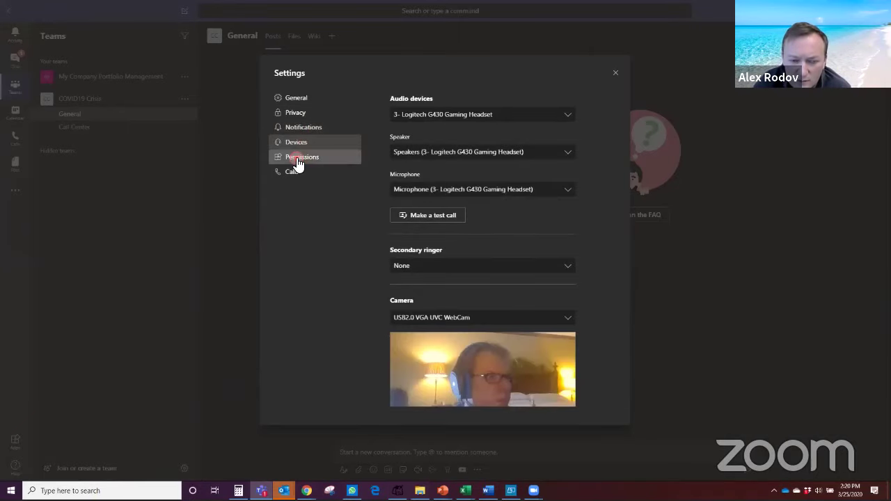
{"action": "left_click", "coordinate": [297, 162]}
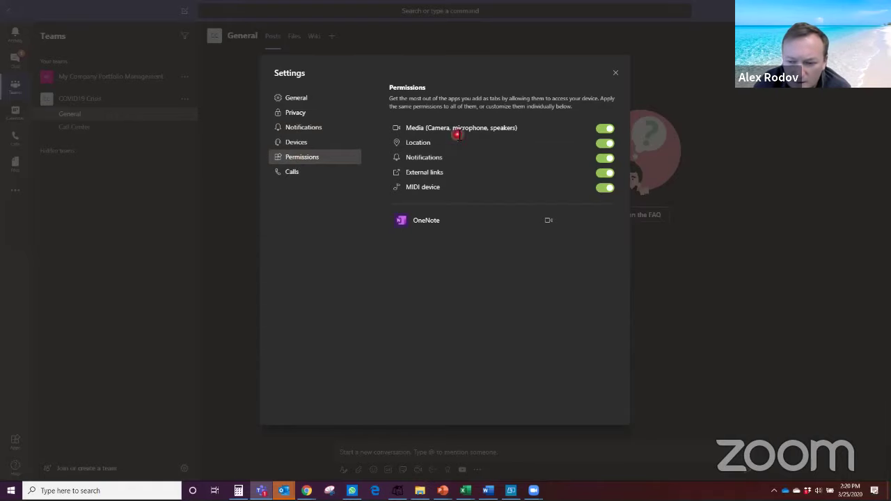
{"action": "left_click", "coordinate": [293, 176]}
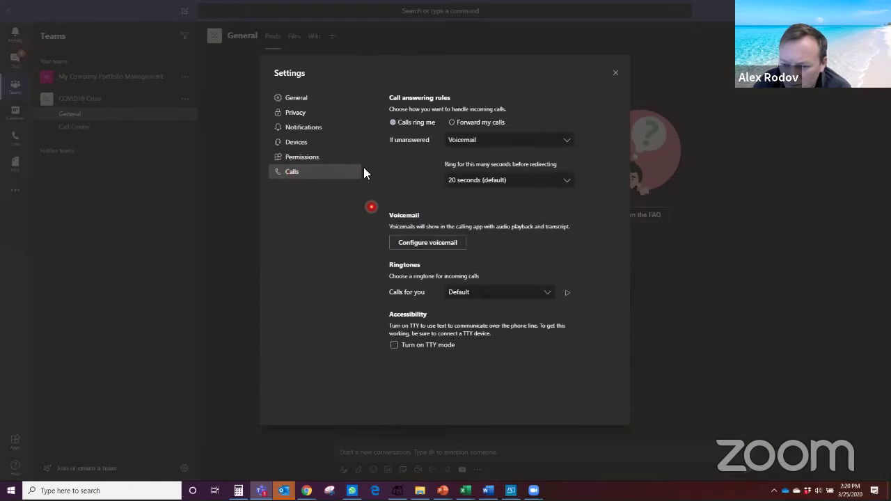
Step: Switch Teams to the Default light theme and close the Settings dialog
{"action": "left_click", "coordinate": [310, 99]}
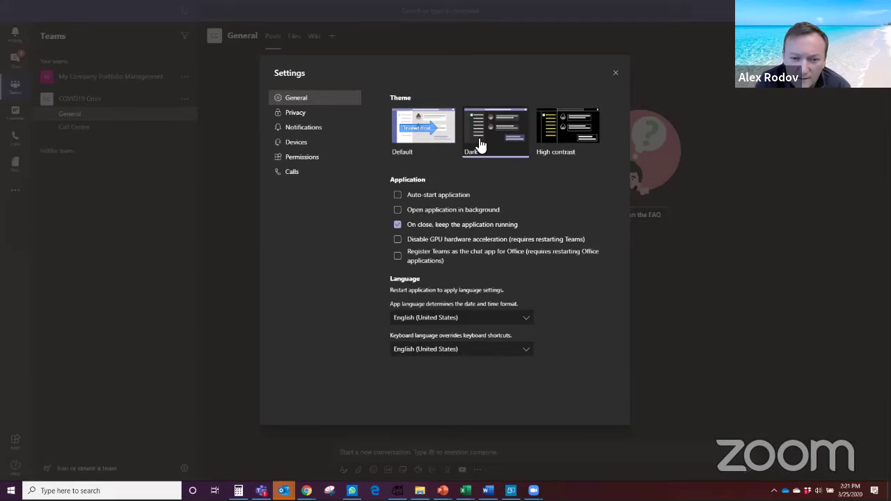
{"action": "left_click", "coordinate": [423, 129]}
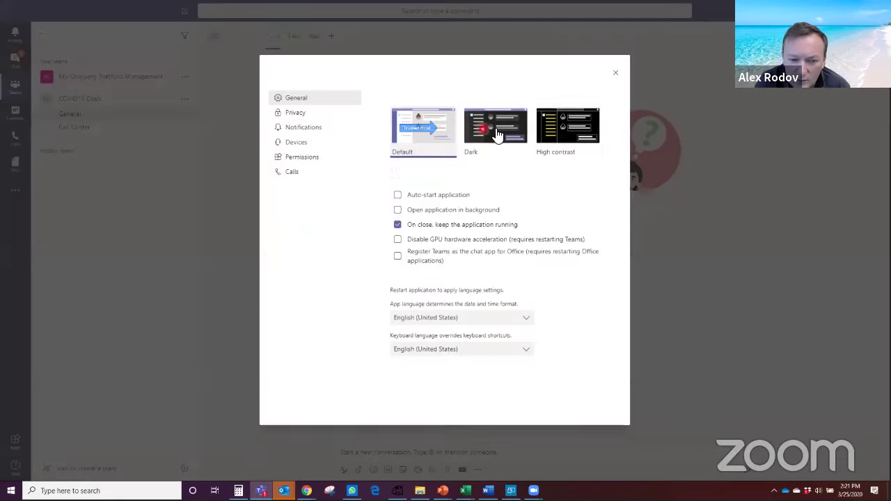
{"action": "left_click", "coordinate": [614, 73]}
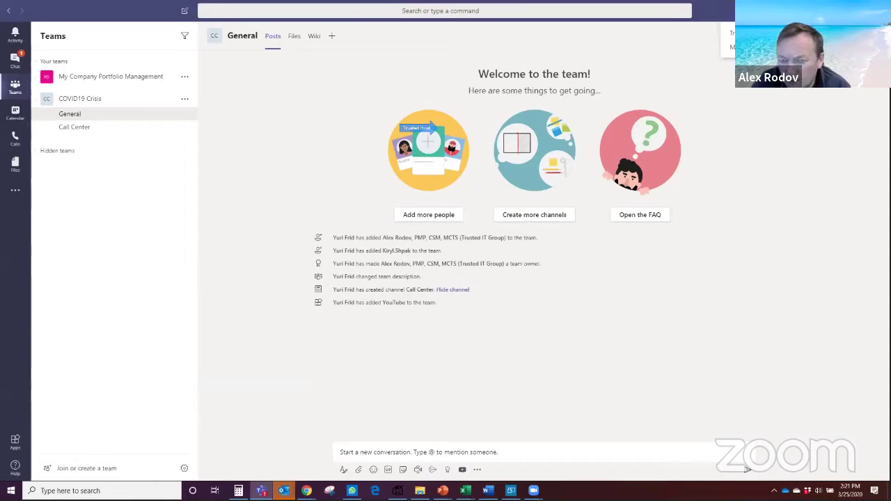
{"action": "left_click", "coordinate": [818, 126]}
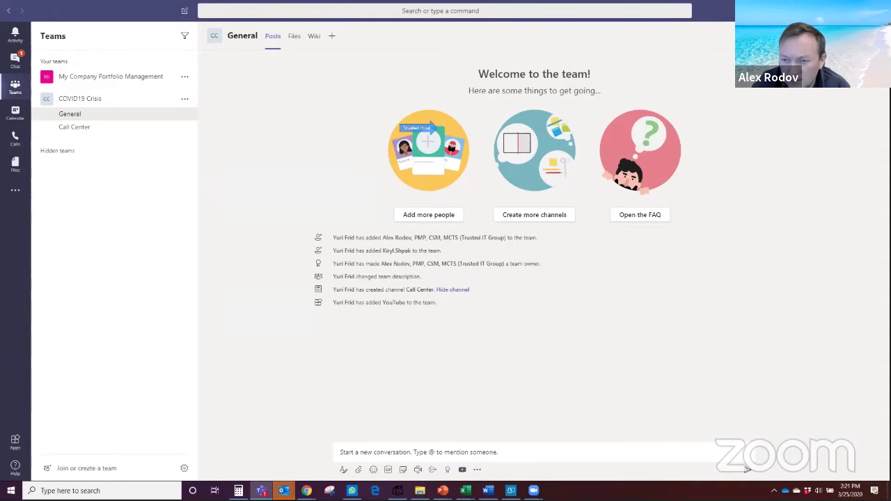
{"action": "left_click", "coordinate": [879, 11]}
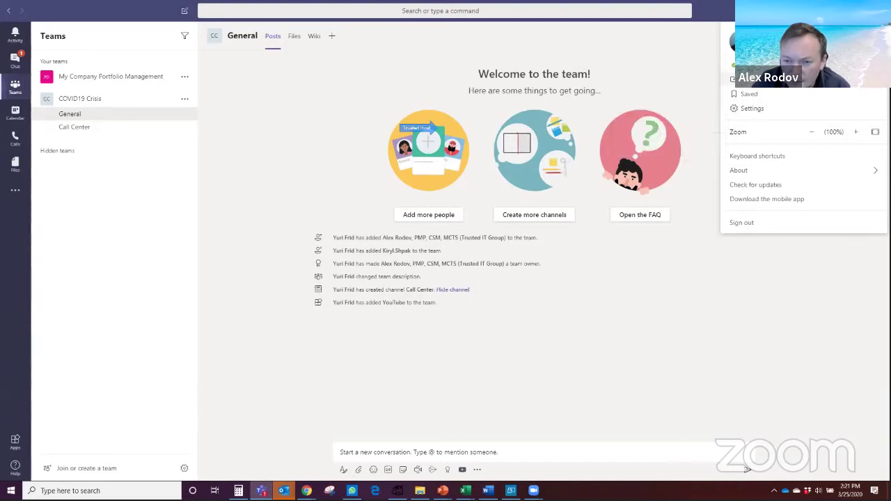
{"action": "mouse_move", "coordinate": [747, 70]}
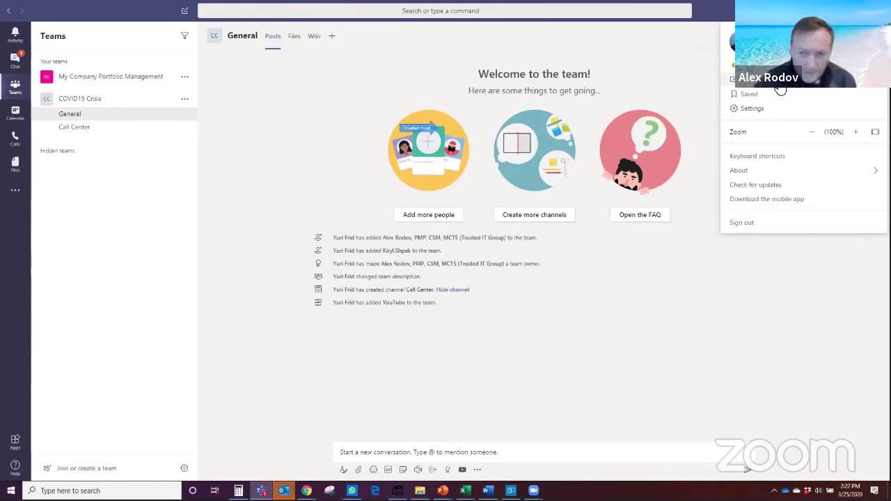
Step: Shrink the interface zoom to 85% and 70%, then restore it to 100%
{"action": "left_click", "coordinate": [813, 132]}
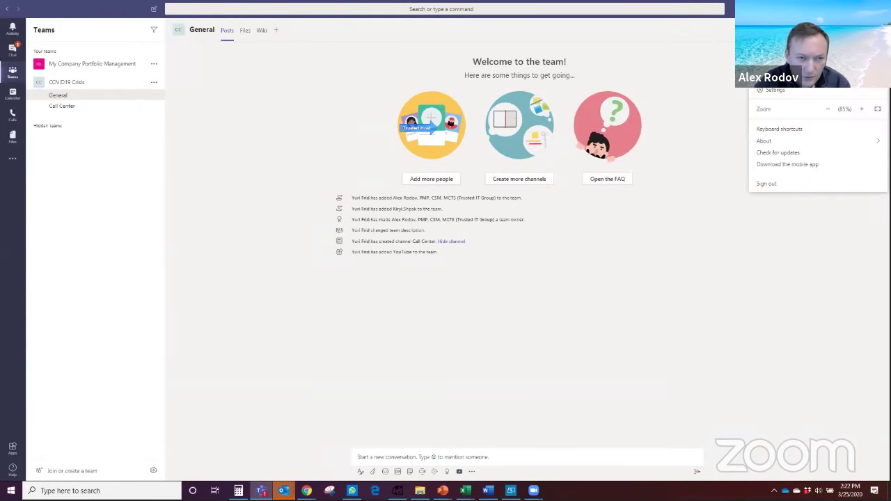
{"action": "left_click", "coordinate": [830, 110]}
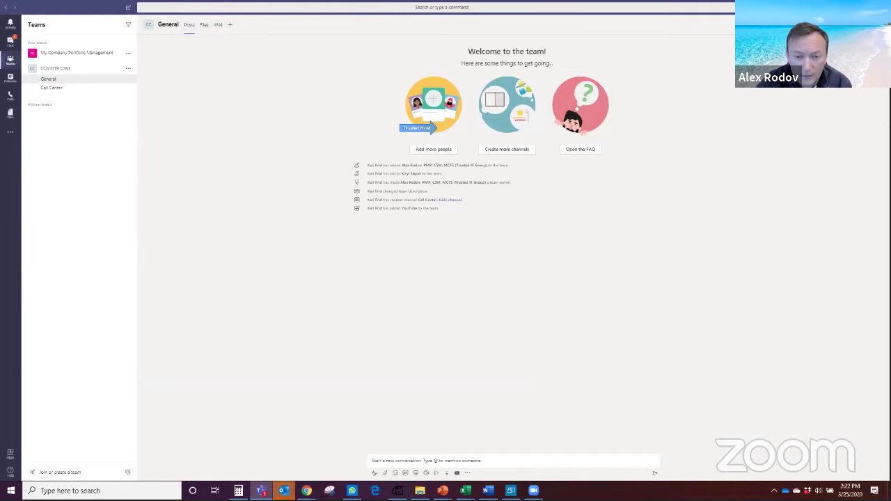
{"action": "left_click", "coordinate": [867, 9]}
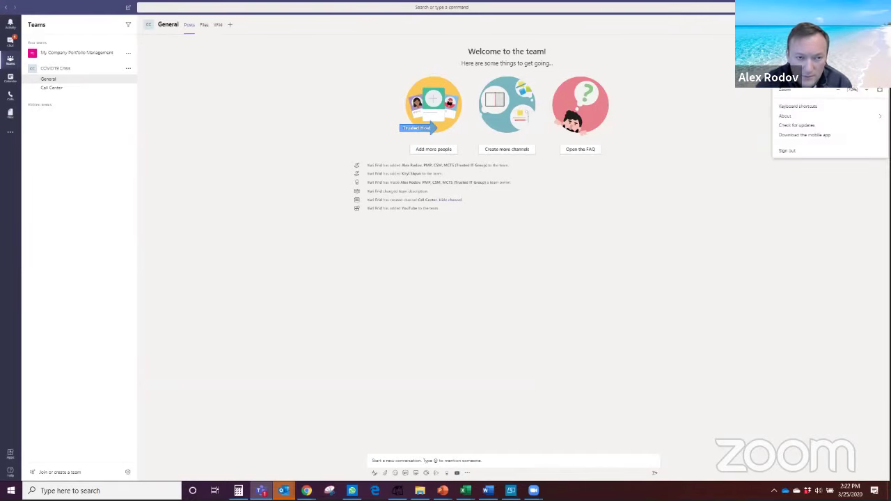
{"action": "left_click", "coordinate": [864, 91]}
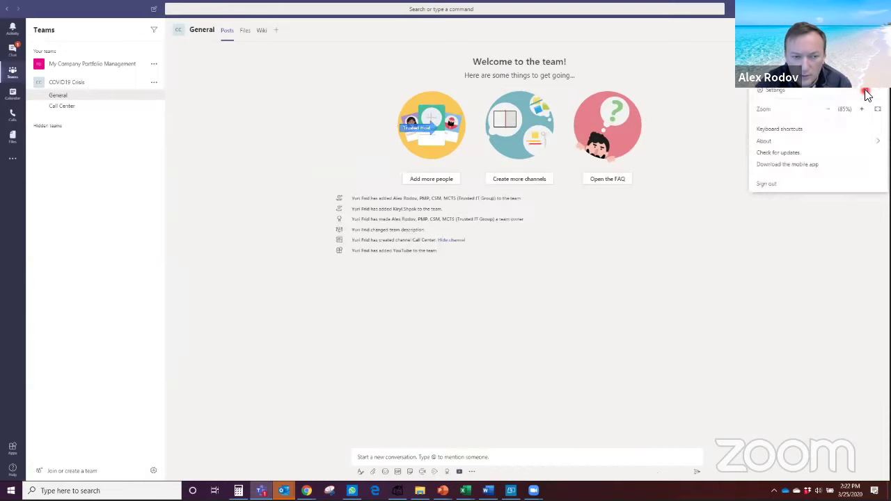
{"action": "left_click", "coordinate": [867, 8]}
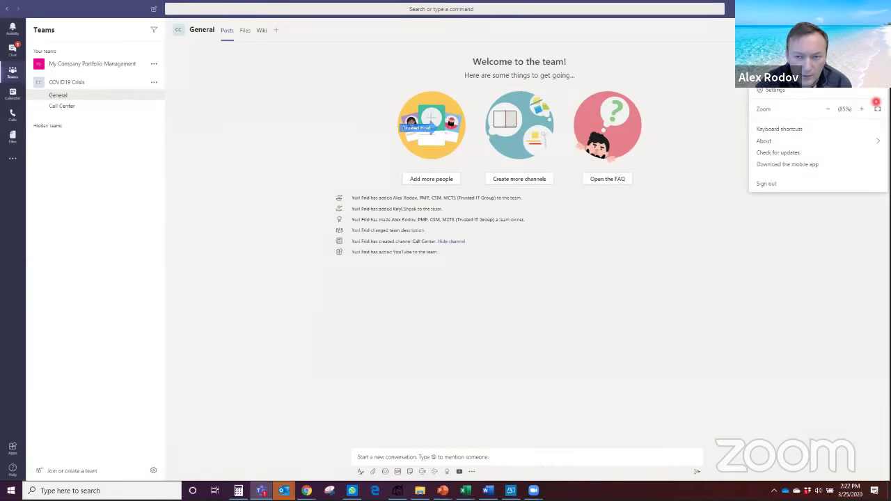
{"action": "left_click", "coordinate": [877, 108]}
Step: Choose Download the mobile app from the profile menu
{"action": "left_click", "coordinate": [875, 132]}
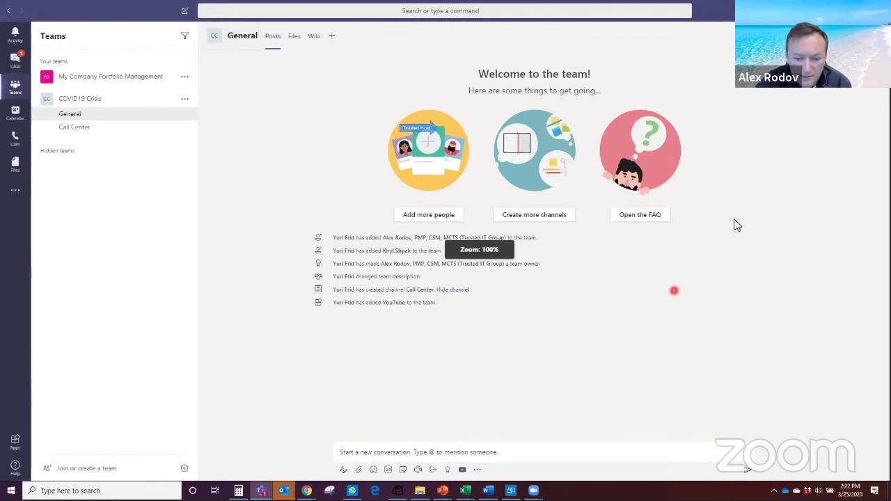
{"action": "left_click", "coordinate": [867, 8]}
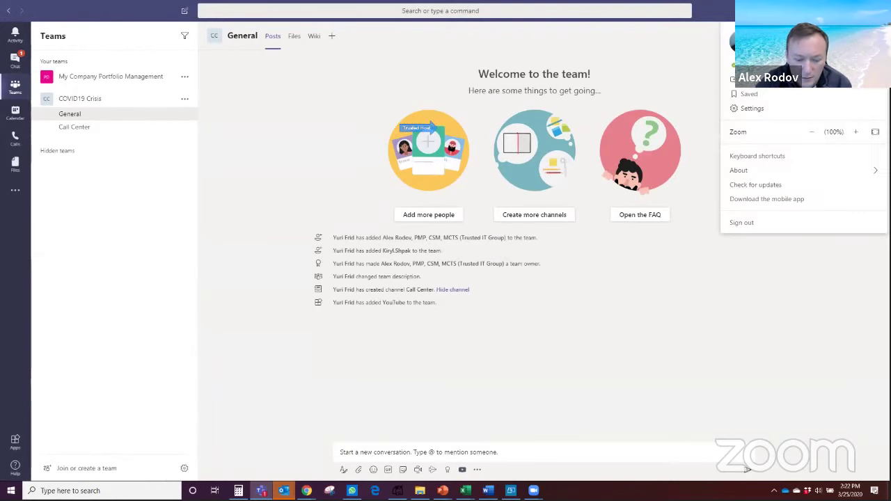
{"action": "left_click", "coordinate": [751, 112]}
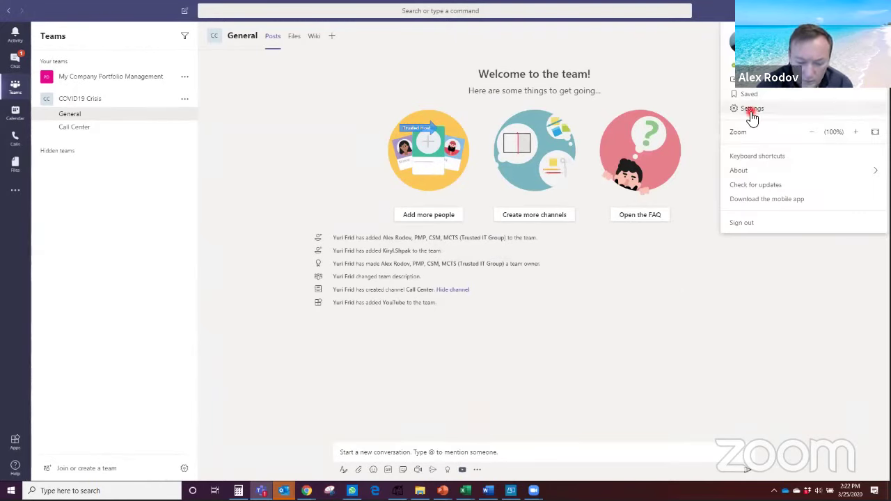
Step: Dismiss the Take Microsoft Teams anywhere dialog without sending a download link
{"action": "left_click", "coordinate": [753, 199]}
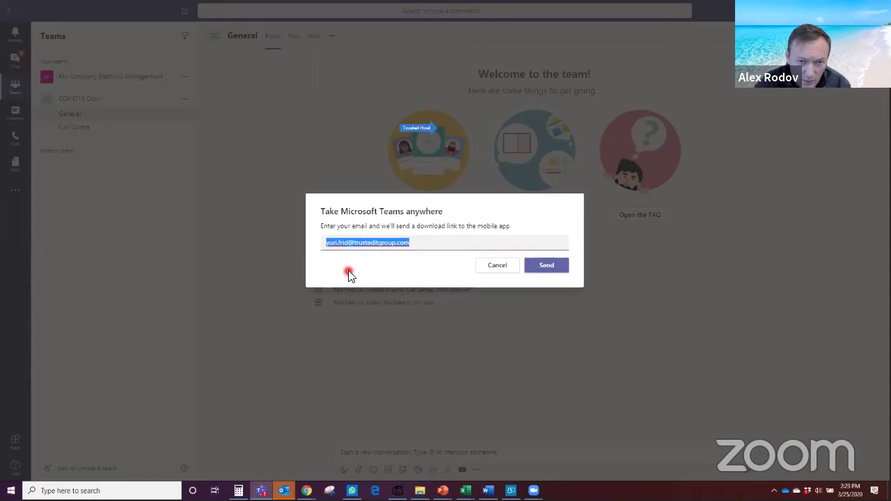
{"action": "key", "text": "Escape"}
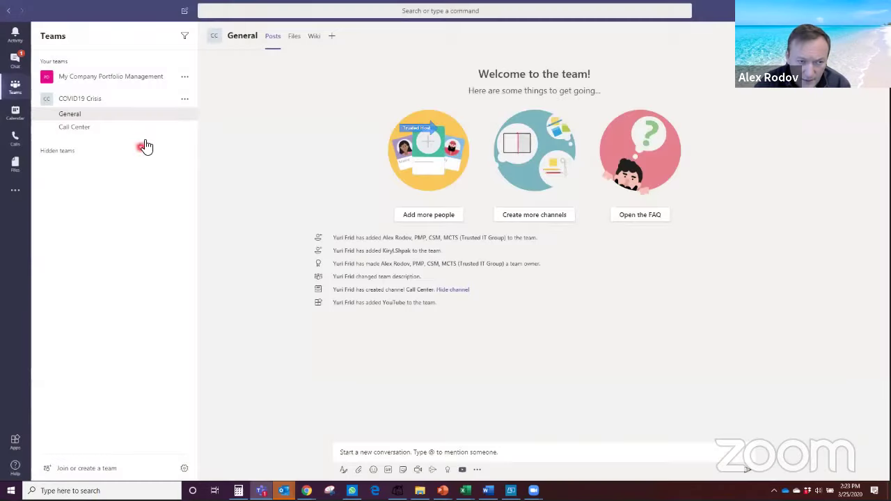
Step: Open the Join or create a team page from the bottom of the Teams list
{"action": "left_click", "coordinate": [49, 468]}
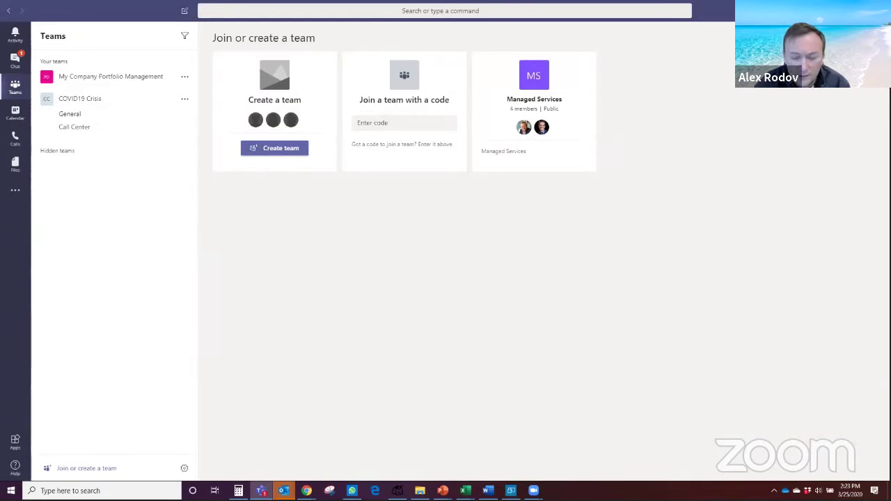
Step: Try the High contrast theme from the app settings and view it
{"action": "left_click", "coordinate": [863, 11]}
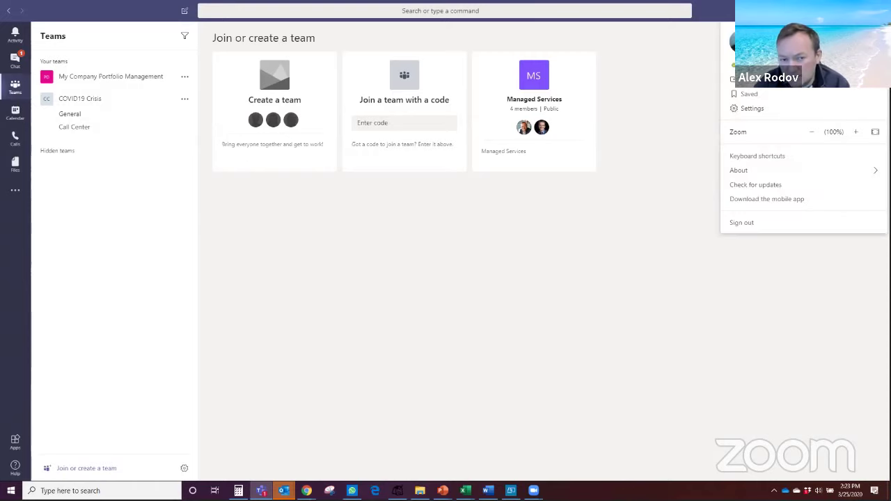
{"action": "left_click", "coordinate": [769, 110]}
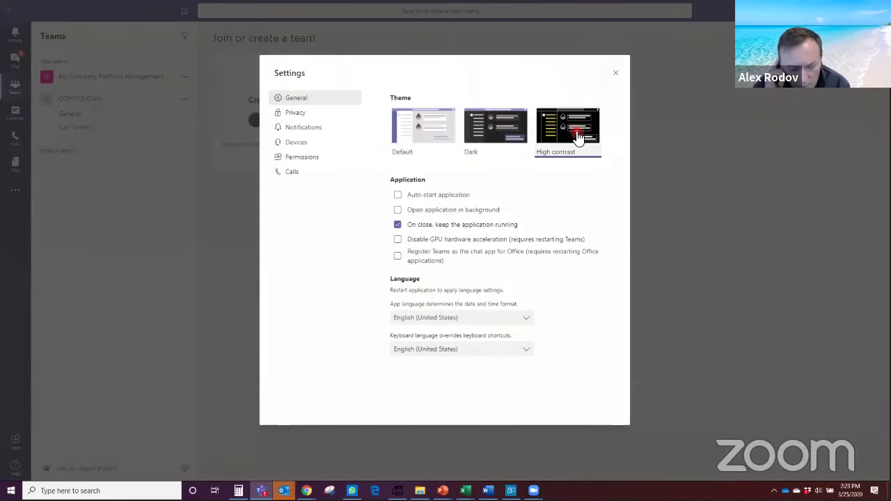
{"action": "left_click", "coordinate": [575, 140]}
{"action": "left_click", "coordinate": [731, 158]}
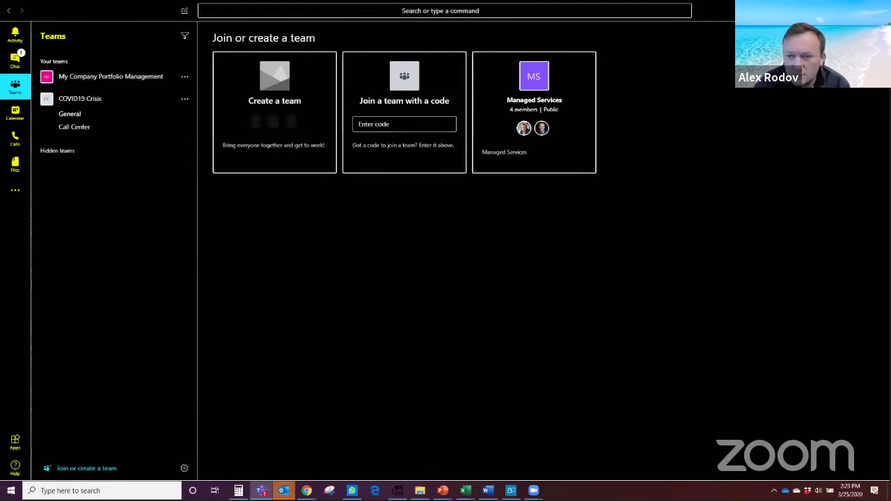
Step: Switch the theme through Default to Dark and close Settings
{"action": "left_click", "coordinate": [780, 10]}
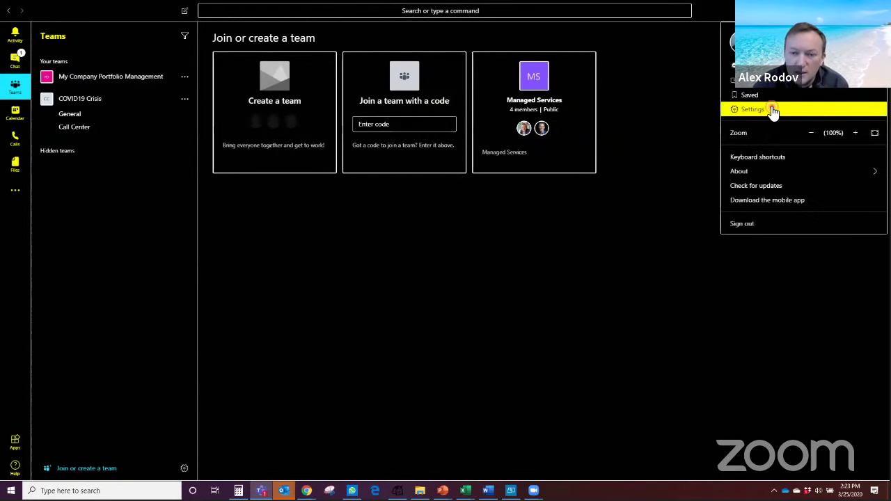
{"action": "left_click", "coordinate": [752, 109]}
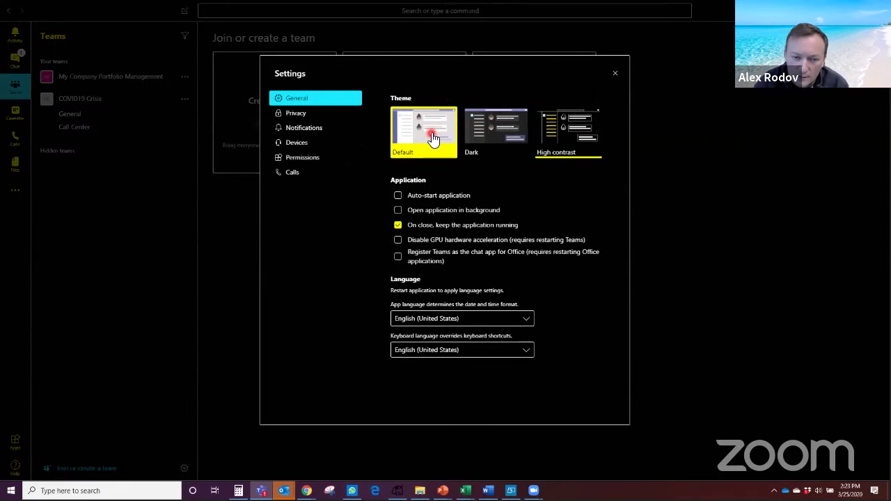
{"action": "left_click", "coordinate": [437, 145]}
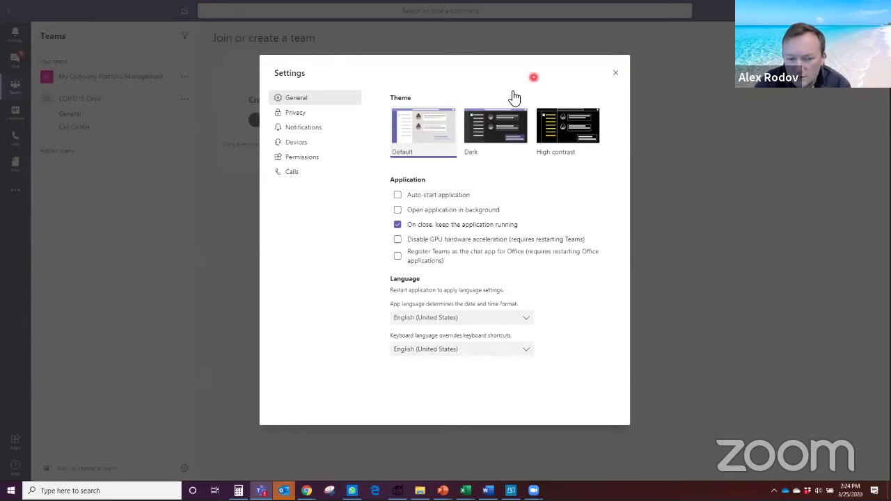
{"action": "left_click", "coordinate": [496, 126]}
{"action": "left_click", "coordinate": [730, 145]}
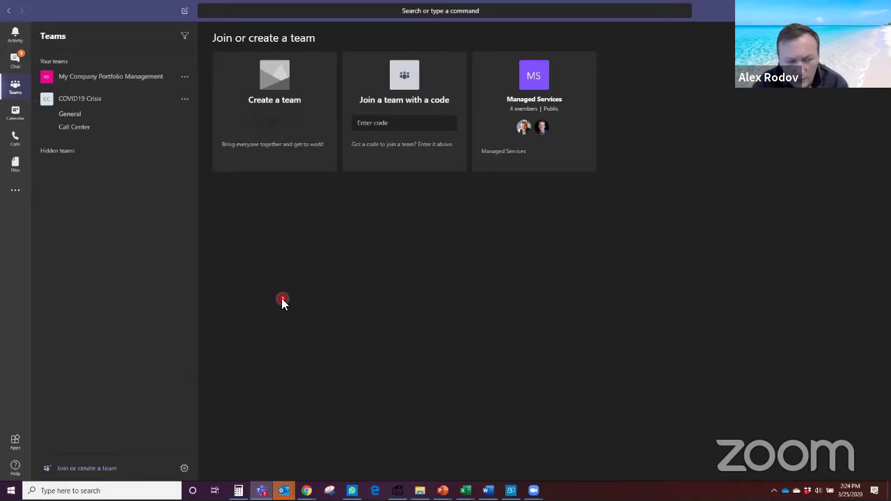
{"action": "mouse_move", "coordinate": [282, 120]}
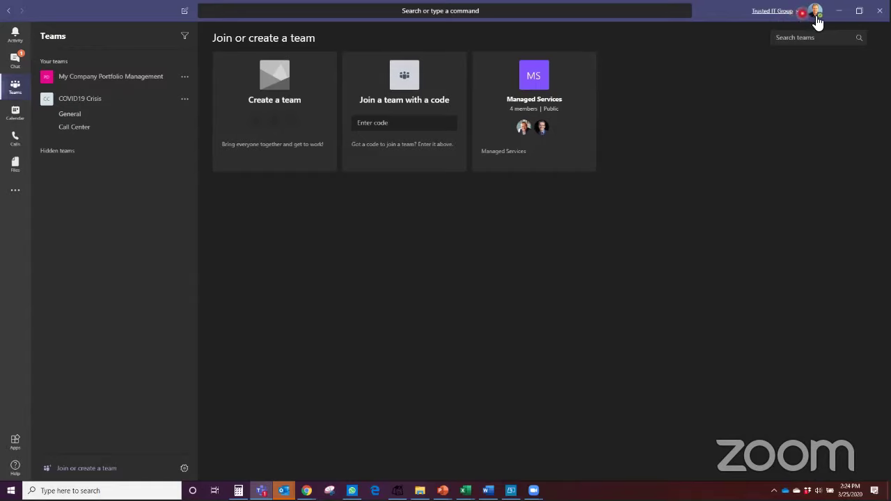
{"action": "left_click", "coordinate": [814, 13]}
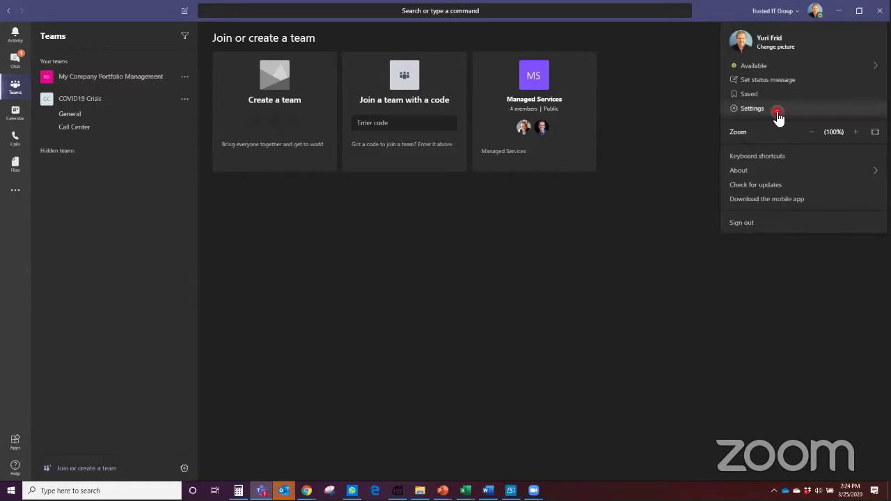
{"action": "left_click", "coordinate": [790, 200]}
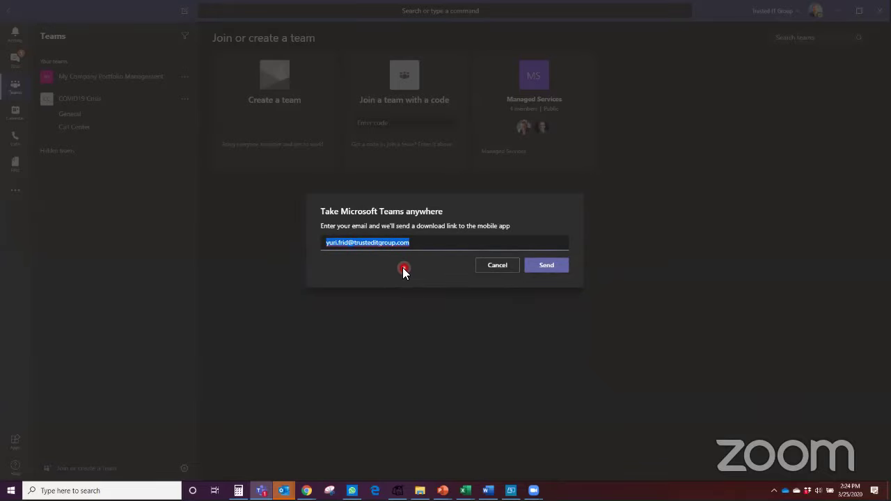
{"action": "left_click", "coordinate": [498, 265]}
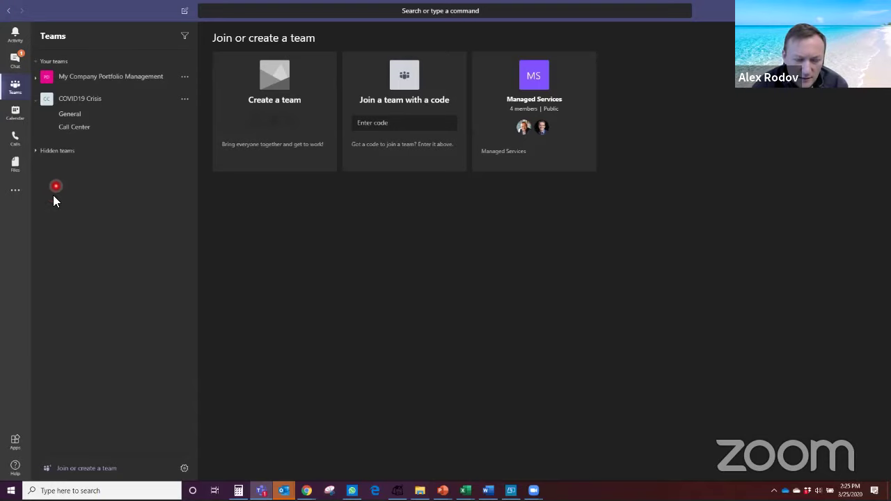
{"action": "left_click", "coordinate": [284, 490]}
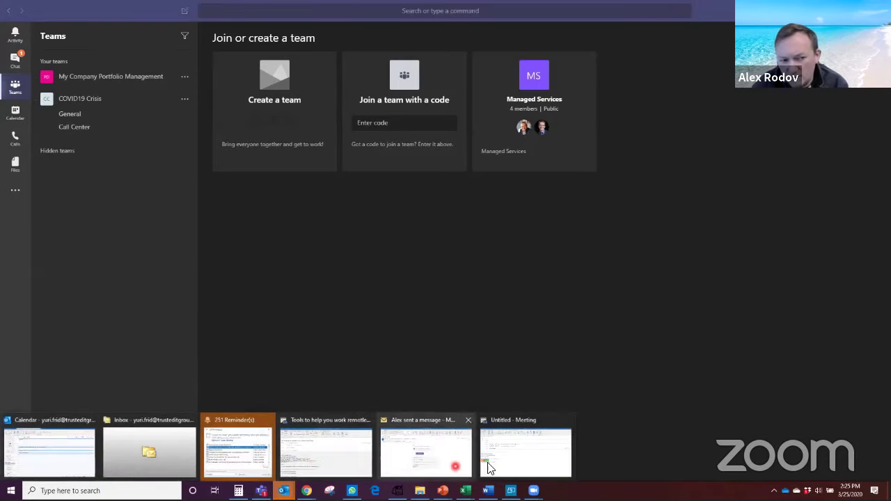
{"action": "left_click", "coordinate": [432, 457]}
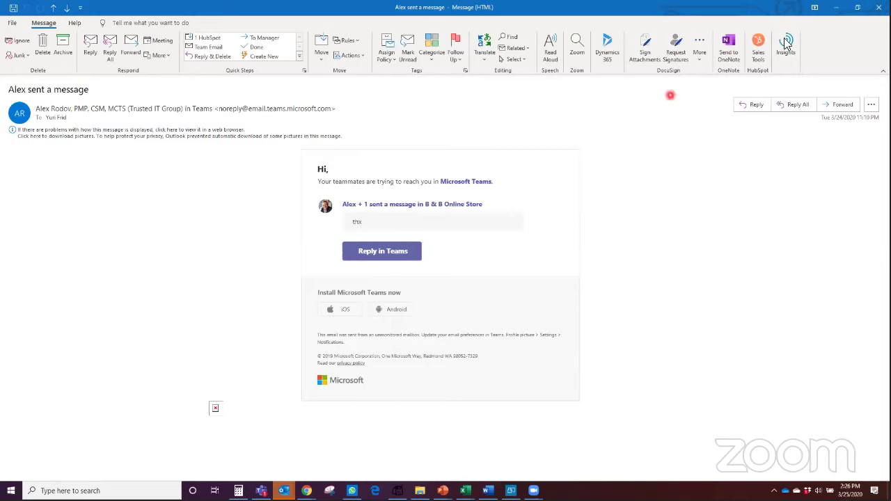
{"action": "left_click", "coordinate": [877, 8]}
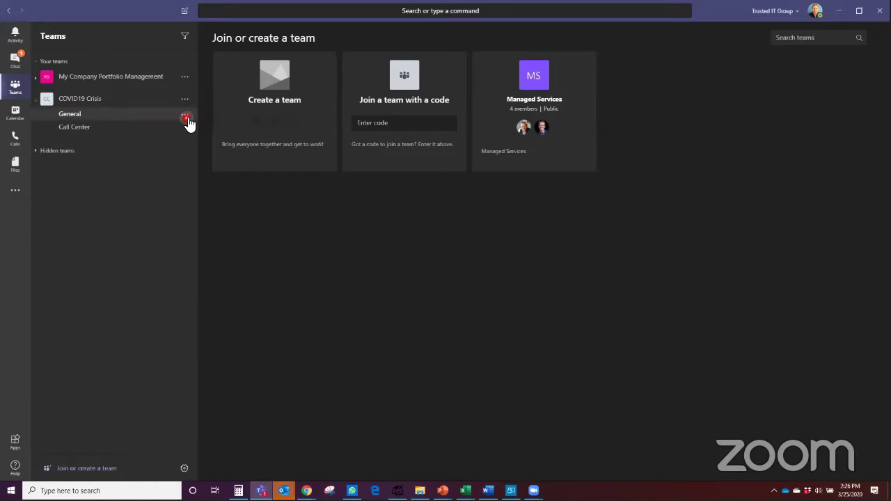
{"action": "left_click", "coordinate": [185, 118]}
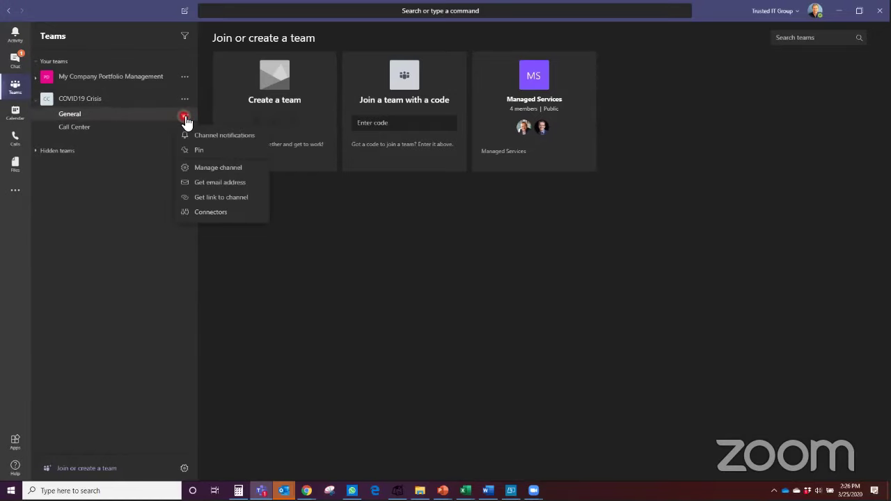
{"action": "left_click", "coordinate": [199, 184]}
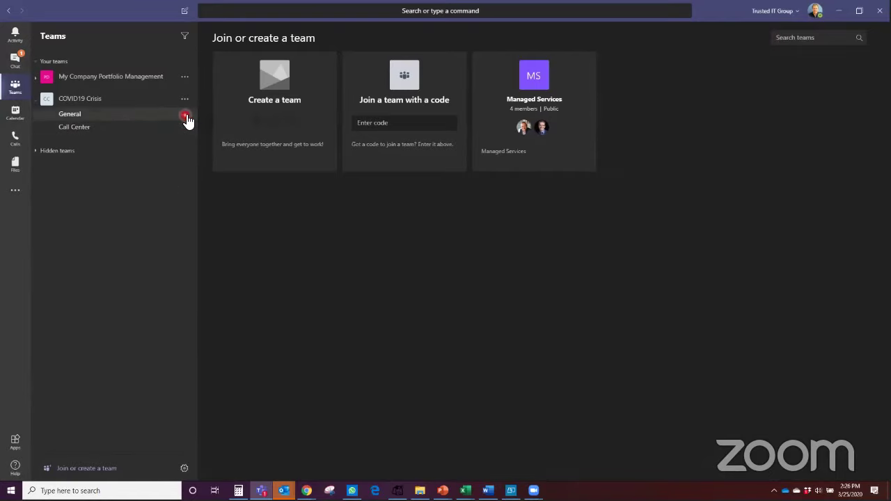
{"action": "left_click", "coordinate": [185, 114]}
{"action": "left_click", "coordinate": [202, 181]}
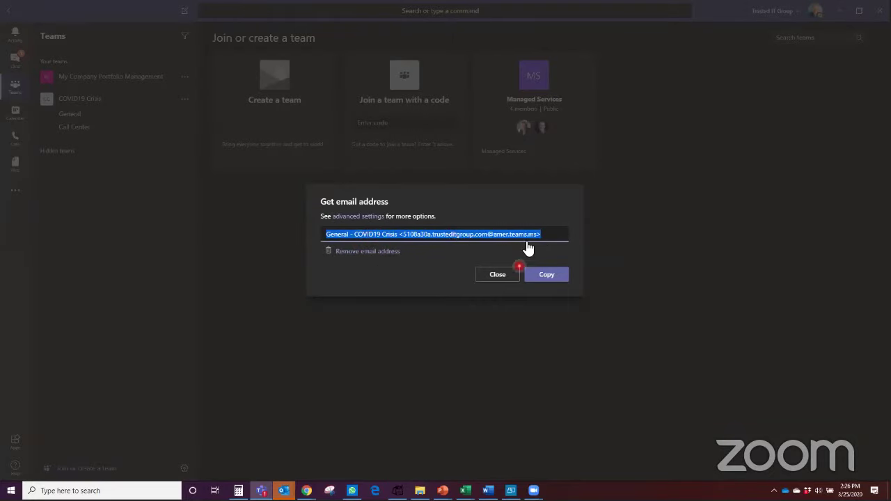
{"action": "left_click", "coordinate": [501, 277]}
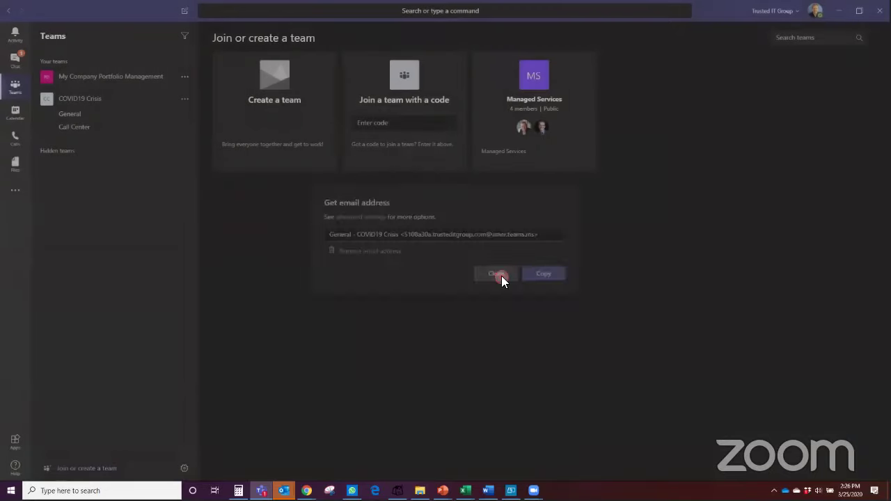
Step: Open the COVID19 Crisis General channel's Posts and click into the new conversation box
{"action": "left_click", "coordinate": [87, 113]}
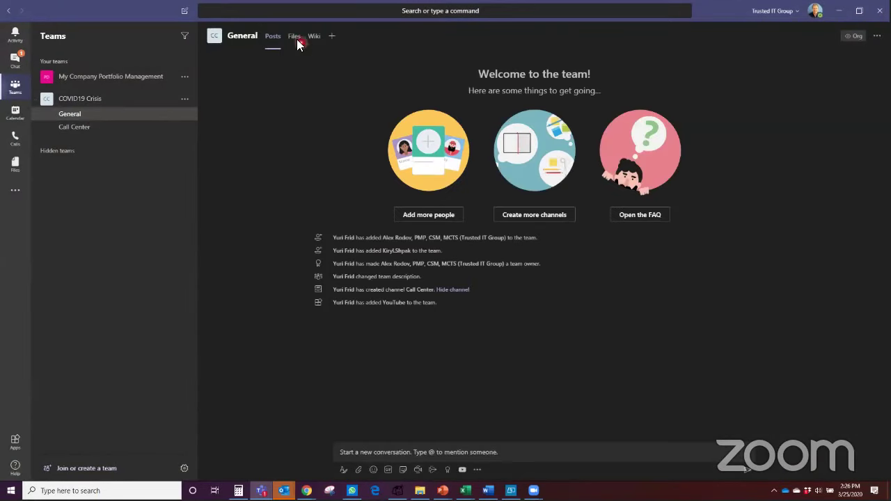
{"action": "left_click", "coordinate": [392, 452]}
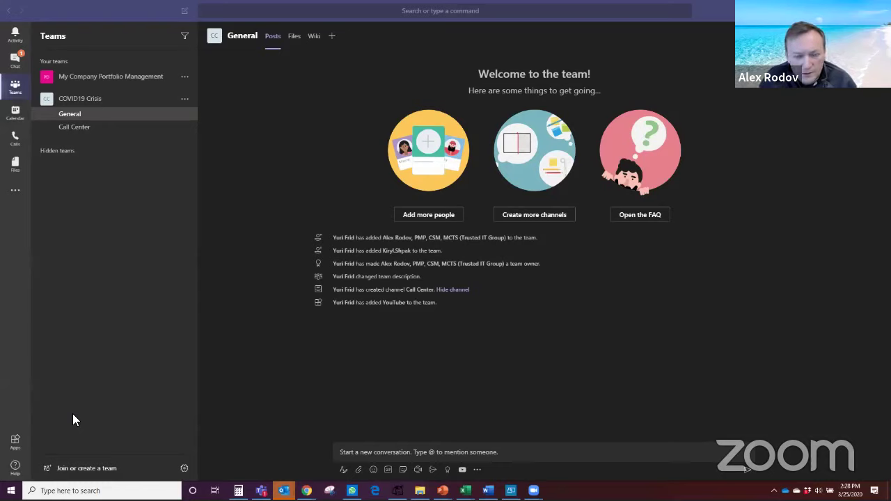
Step: Cycle past the Outlook windows to Chrome and browse the Teams webinar registration page
{"action": "key", "text": "alt+Tab"}
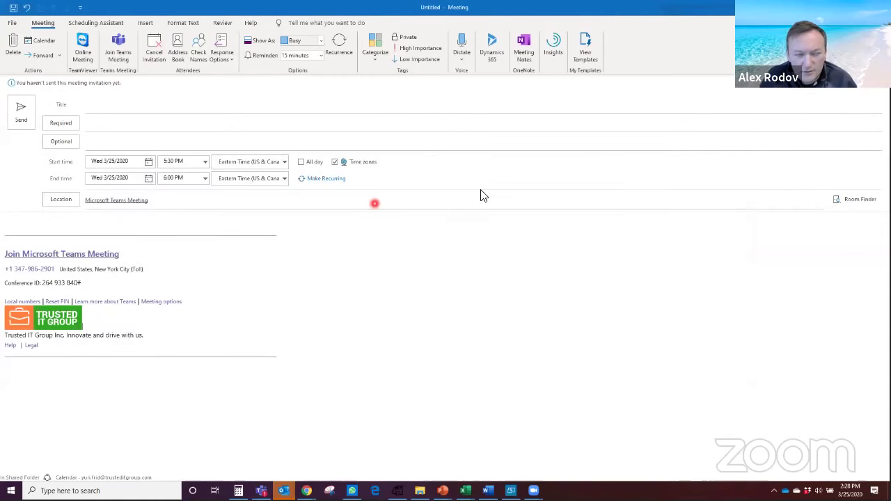
{"action": "key", "text": "alt+Tab"}
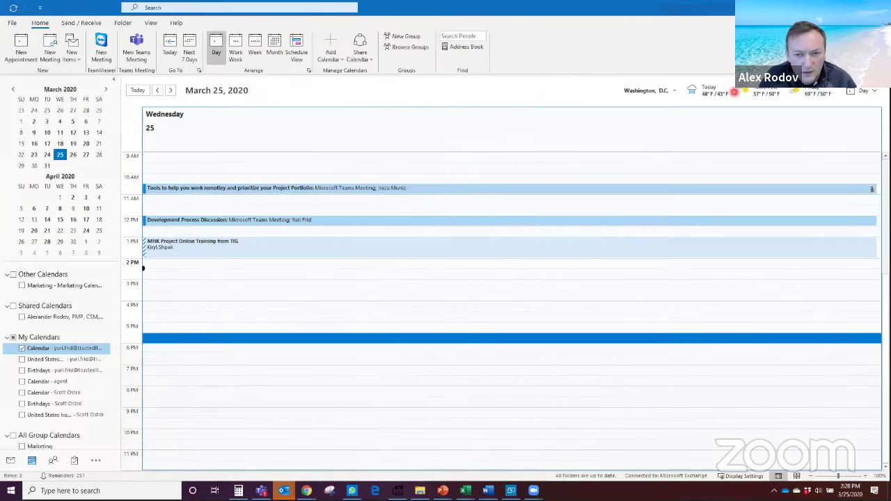
{"action": "key", "text": "alt+Tab"}
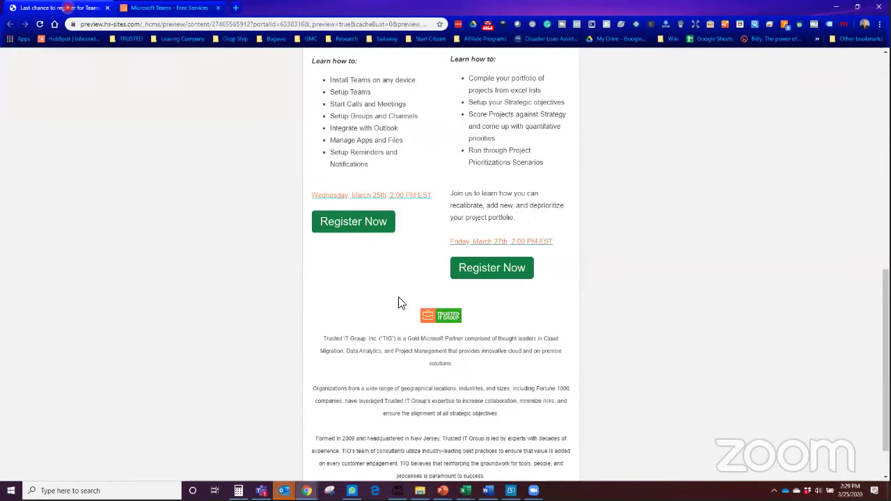
{"action": "left_click", "coordinate": [83, 8]}
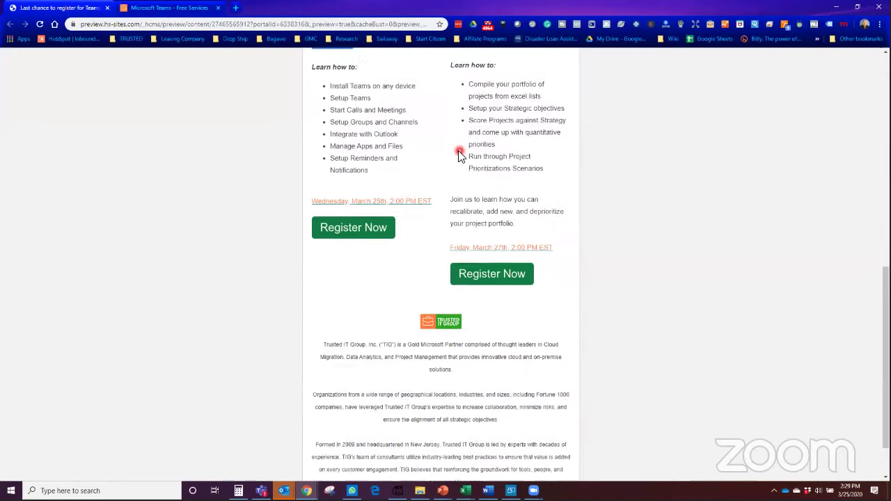
{"action": "scroll", "coordinate": [459, 156], "scroll_direction": "up", "scroll_amount": 1}
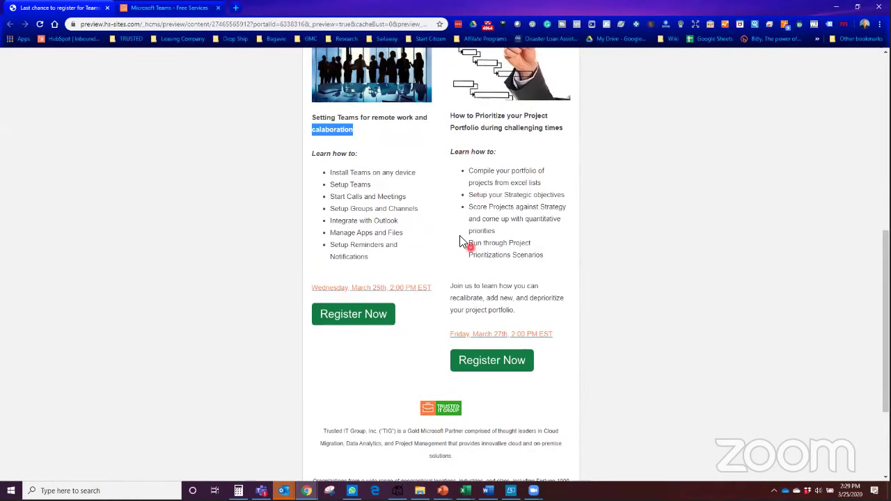
{"action": "scroll", "coordinate": [412, 252], "scroll_direction": "down", "scroll_amount": 1}
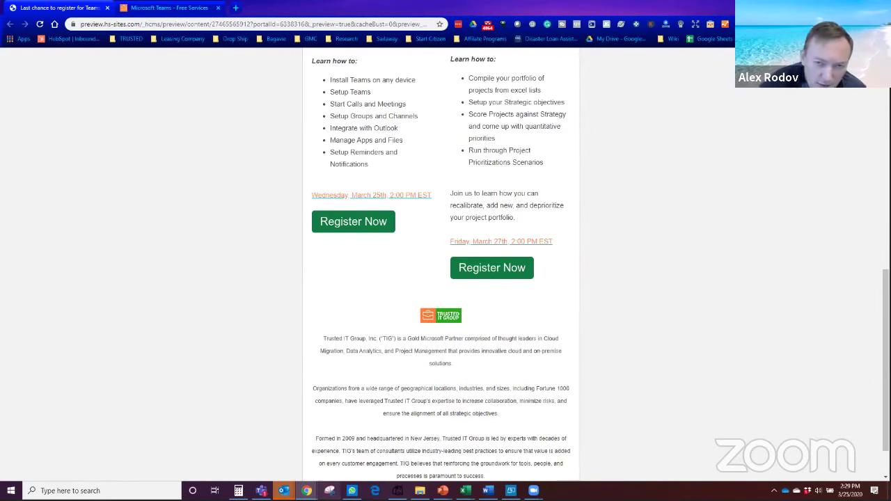
Step: Return to Teams and expand Hidden teams to list PPM 365, TIG Projects and others
{"action": "key", "text": "alt+Tab"}
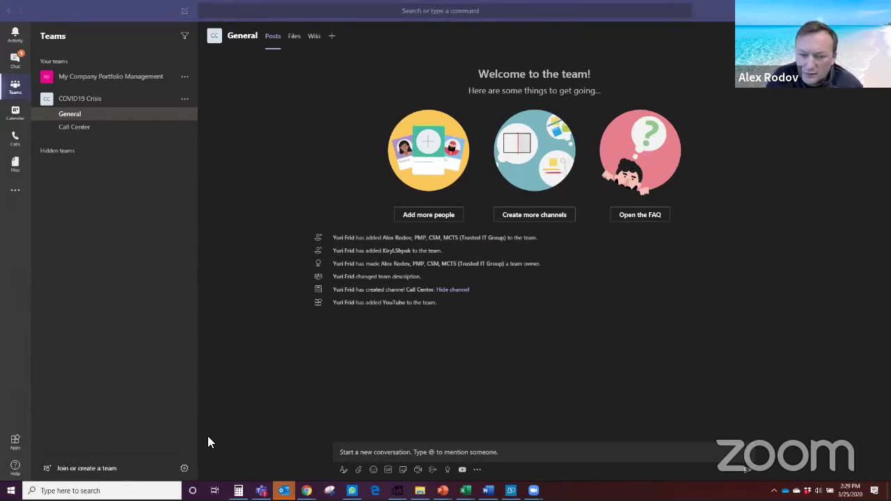
{"action": "left_click", "coordinate": [188, 128]}
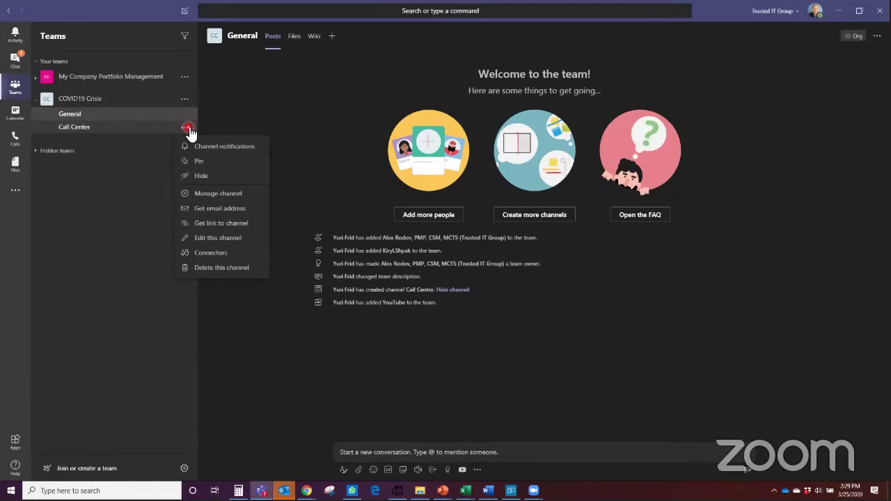
{"action": "left_click", "coordinate": [144, 150]}
{"action": "scroll", "coordinate": [52, 139], "scroll_direction": "down", "scroll_amount": 3}
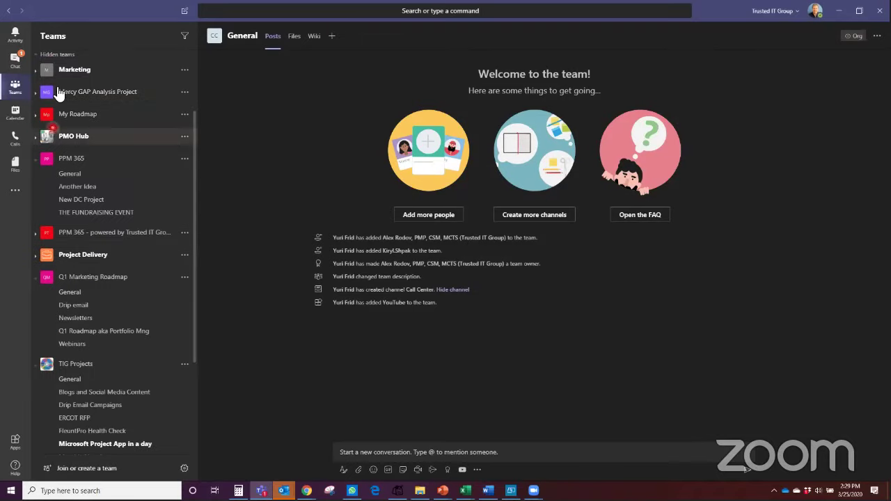
Step: Collapse hidden teams and add a colleague found by searching 'fel' to COVID19 Crisis
{"action": "scroll", "coordinate": [49, 139], "scroll_direction": "up", "scroll_amount": 3}
{"action": "left_click", "coordinate": [39, 151]}
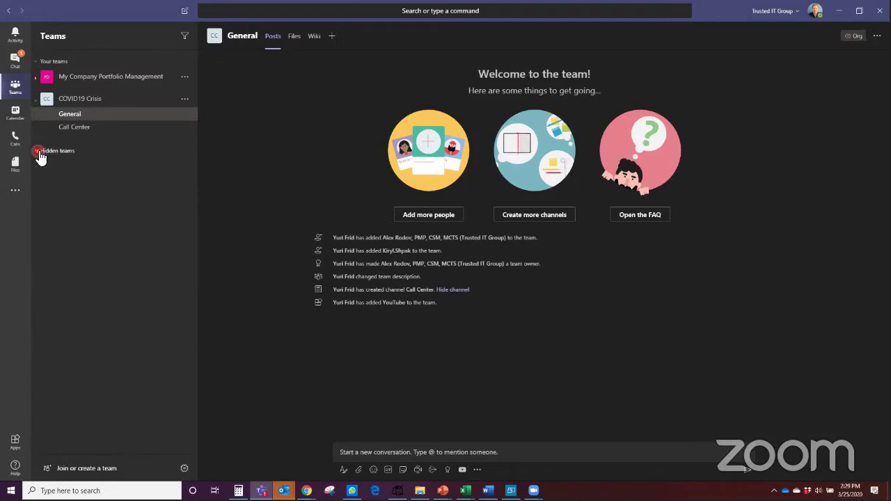
{"action": "left_click", "coordinate": [186, 100]}
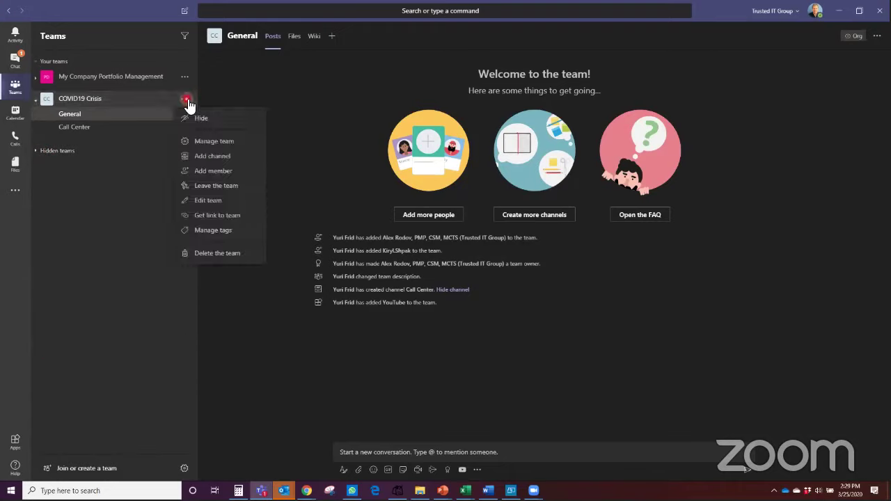
{"action": "left_click", "coordinate": [201, 172]}
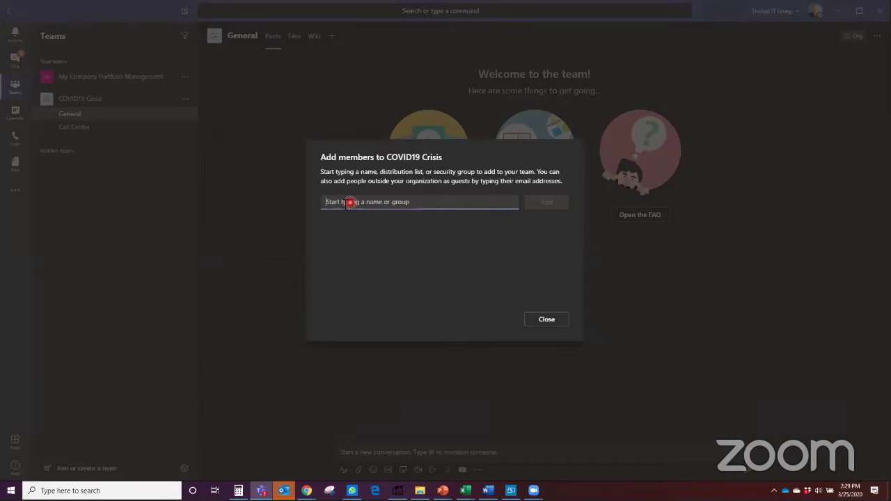
{"action": "type", "text": "feli"}
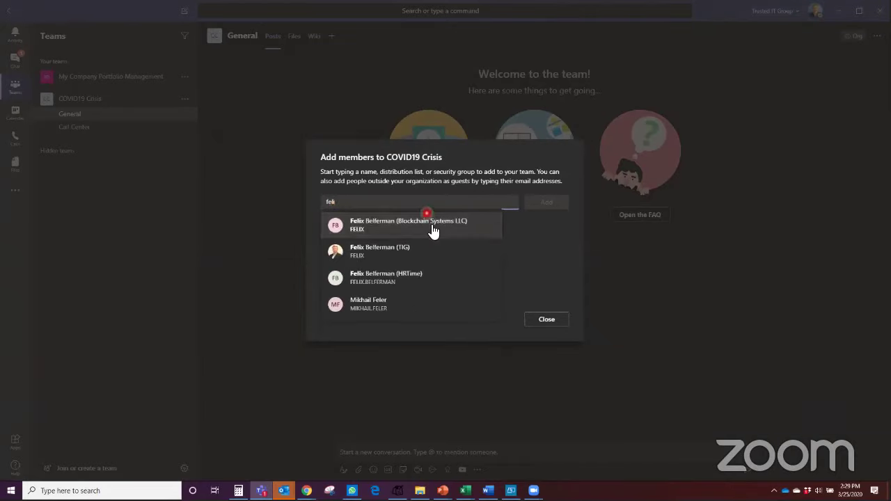
{"action": "left_click", "coordinate": [433, 228]}
{"action": "left_click", "coordinate": [548, 203]}
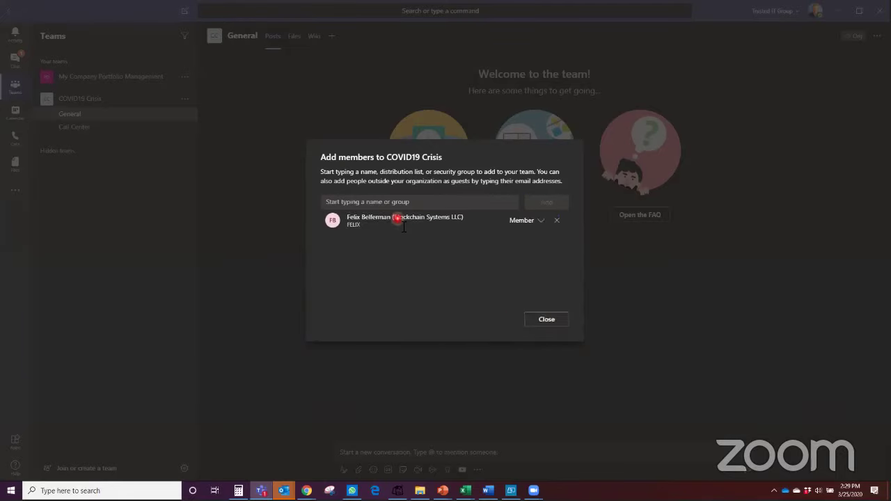
{"action": "left_click", "coordinate": [546, 320]}
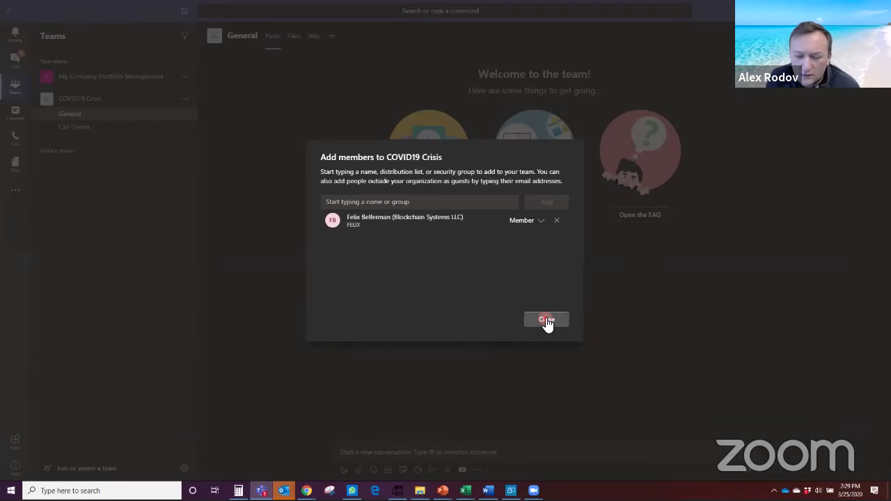
Step: Reopen the COVID19 Crisis team's options menu
{"action": "left_click", "coordinate": [183, 101]}
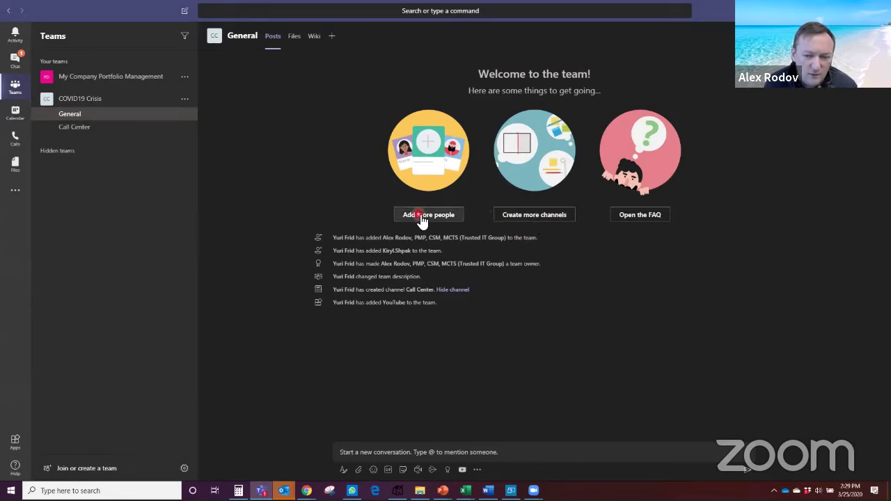
{"action": "left_click", "coordinate": [866, 35]}
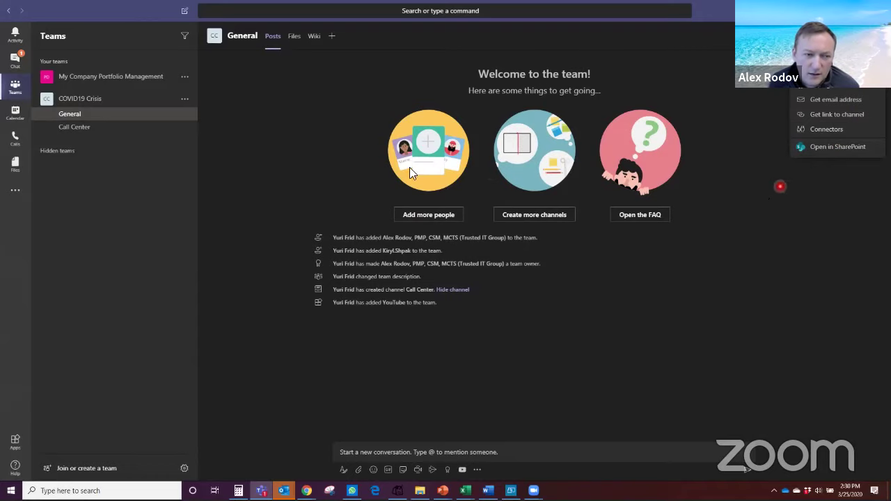
{"action": "left_click", "coordinate": [187, 101]}
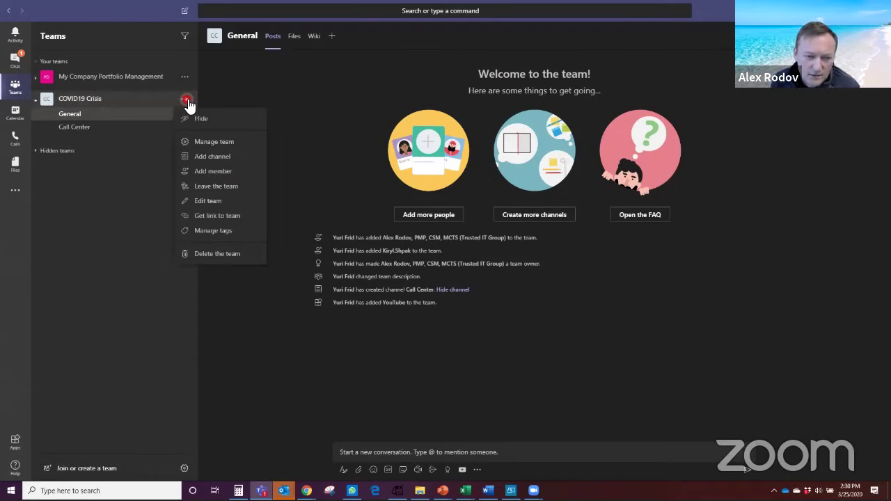
{"action": "left_click", "coordinate": [210, 174]}
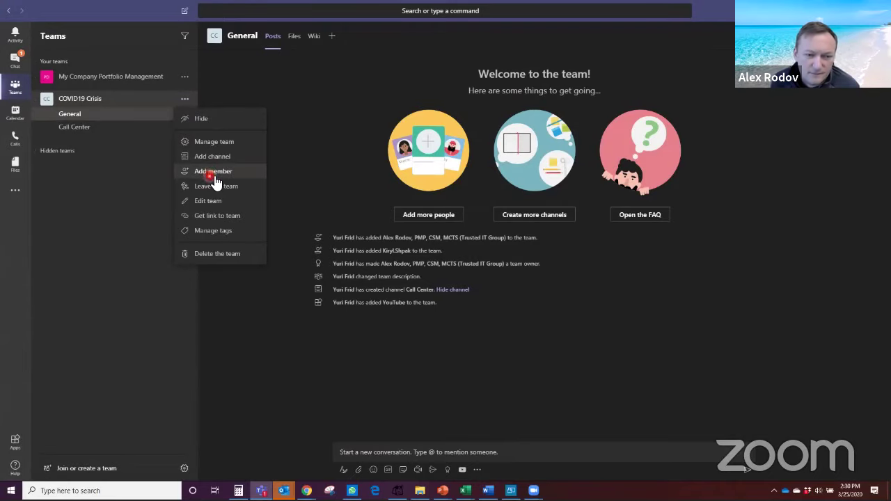
Step: Open Manage team, expand Members and guests, then list the General and Call Center channels
{"action": "left_click", "coordinate": [220, 141]}
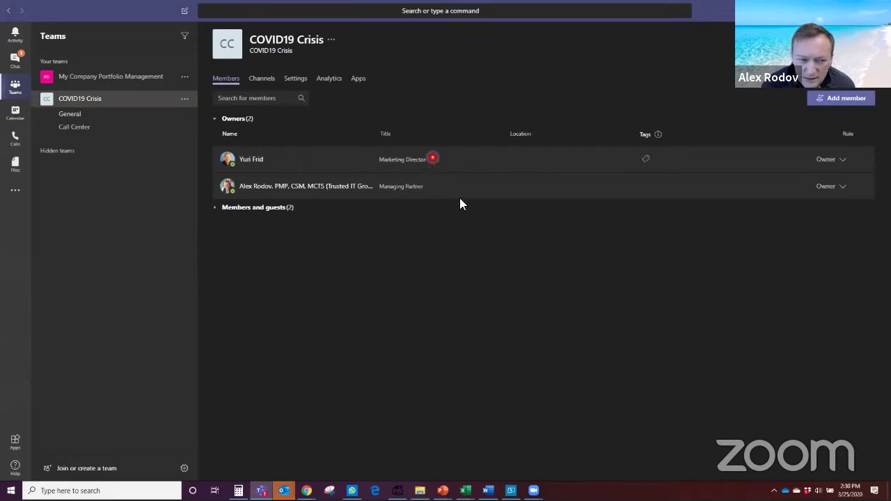
{"action": "left_click", "coordinate": [216, 208]}
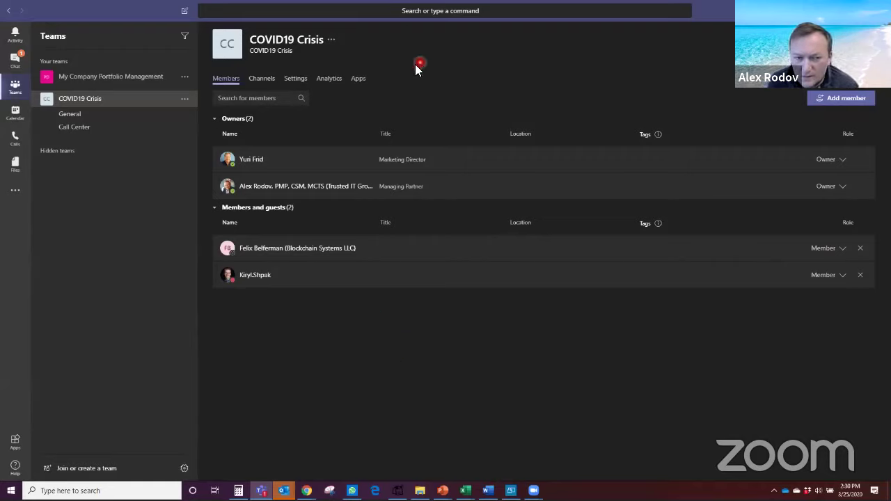
{"action": "left_click", "coordinate": [268, 83]}
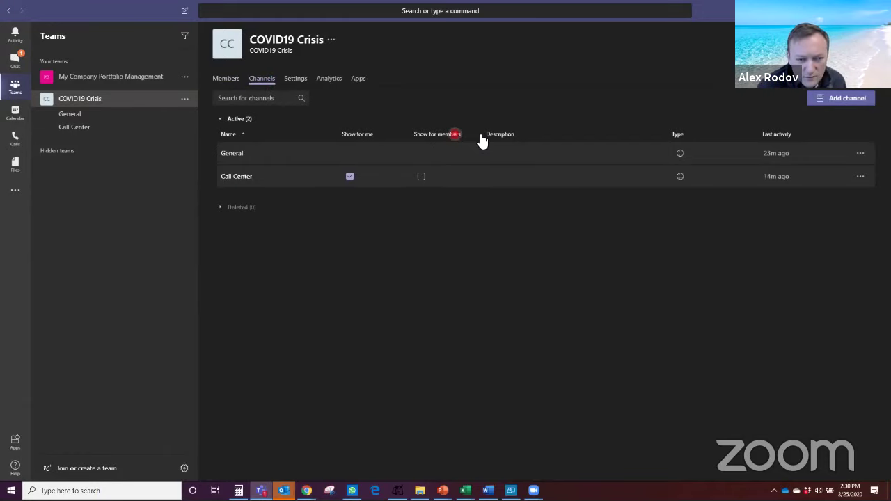
{"action": "left_click", "coordinate": [299, 81]}
{"action": "left_click", "coordinate": [225, 106]}
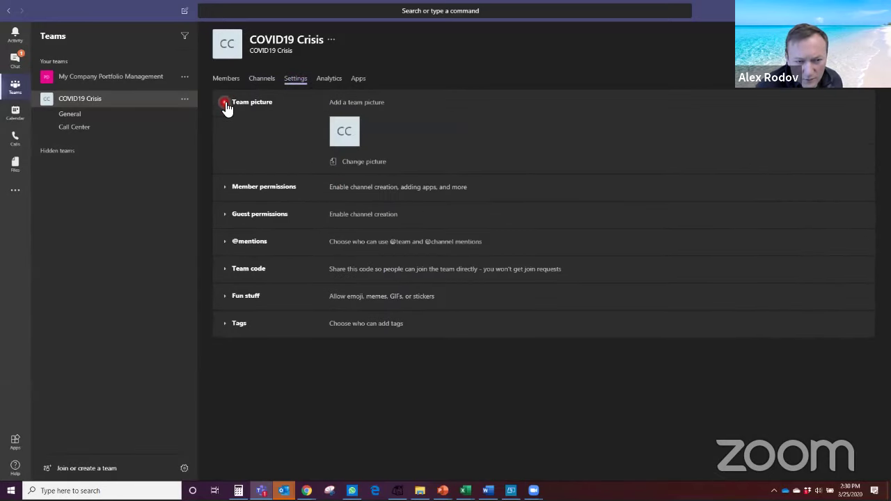
{"action": "left_click", "coordinate": [224, 188]}
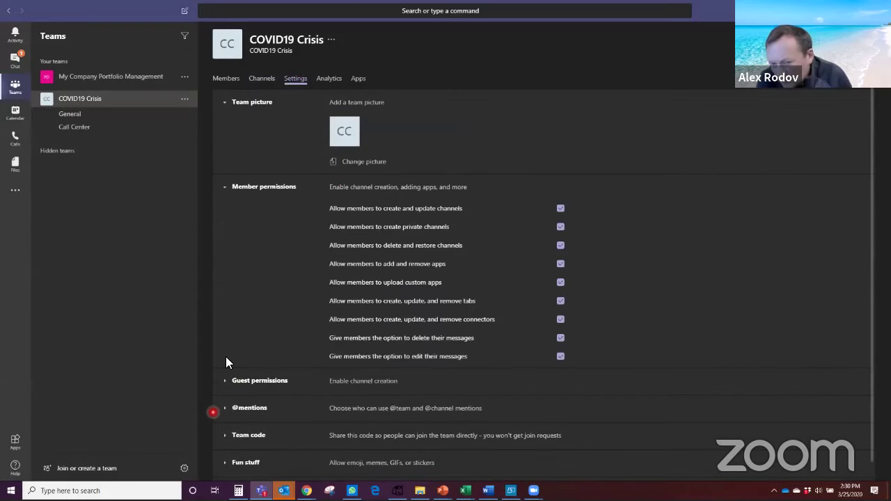
{"action": "scroll", "coordinate": [228, 323], "scroll_direction": "down", "scroll_amount": 1}
{"action": "left_click", "coordinate": [223, 357]}
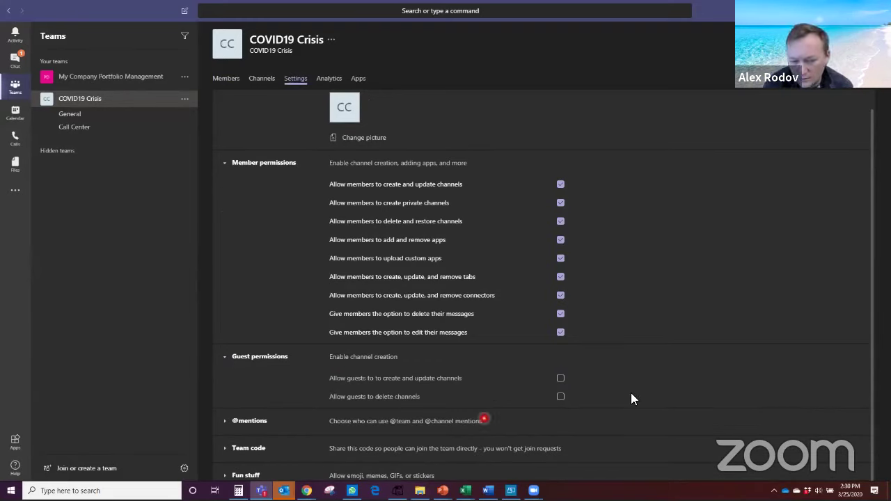
{"action": "scroll", "coordinate": [224, 435], "scroll_direction": "down", "scroll_amount": 1}
{"action": "left_click", "coordinate": [224, 421]}
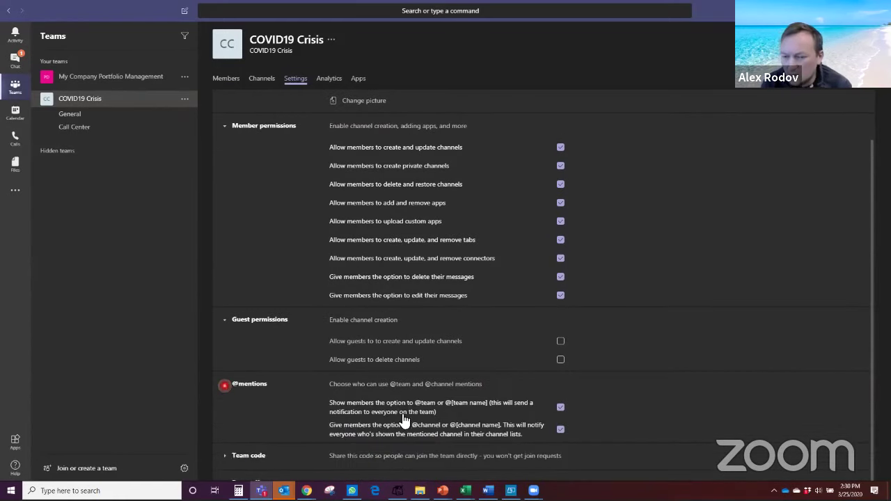
Step: Expand Team code, Fun stuff and Tags, then view Analytics showing 4 users and 7 apps
{"action": "scroll", "coordinate": [404, 420], "scroll_direction": "down", "scroll_amount": 1}
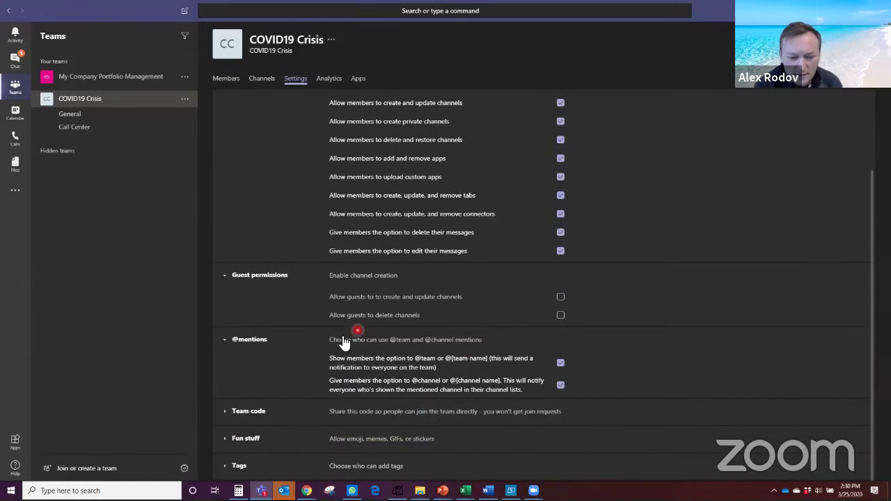
{"action": "left_click", "coordinate": [226, 411]}
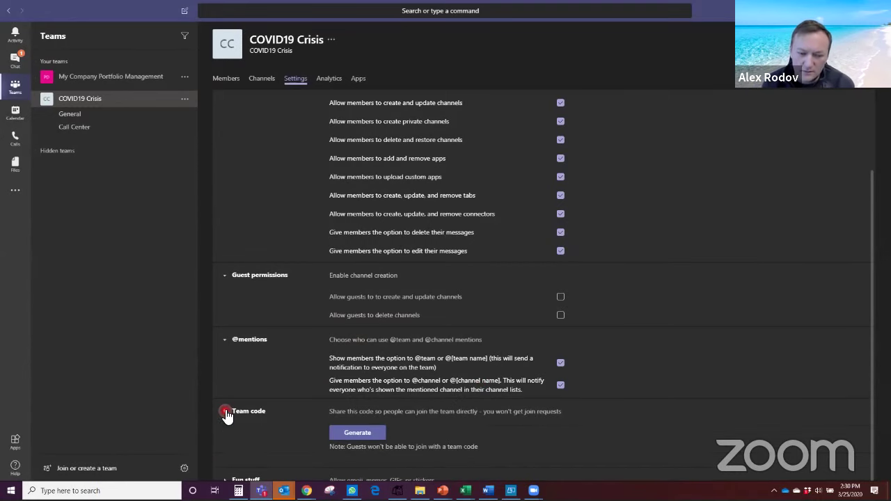
{"action": "scroll", "coordinate": [254, 411], "scroll_direction": "down", "scroll_amount": 1}
{"action": "left_click", "coordinate": [244, 436]}
{"action": "scroll", "coordinate": [261, 428], "scroll_direction": "down", "scroll_amount": 3}
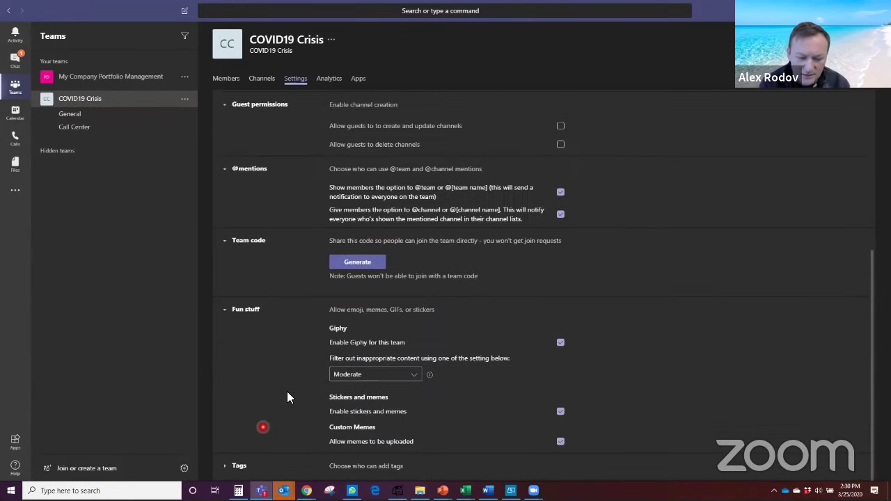
{"action": "left_click", "coordinate": [240, 465]}
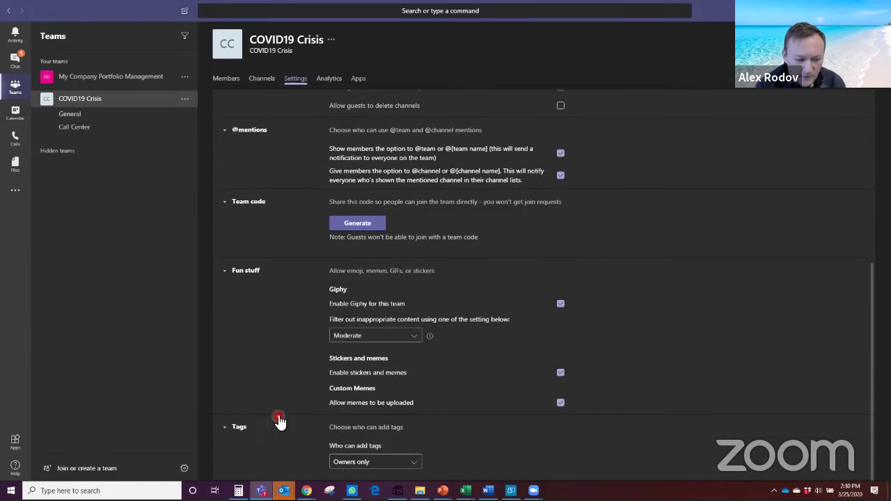
{"action": "scroll", "coordinate": [269, 391], "scroll_direction": "up", "scroll_amount": 7}
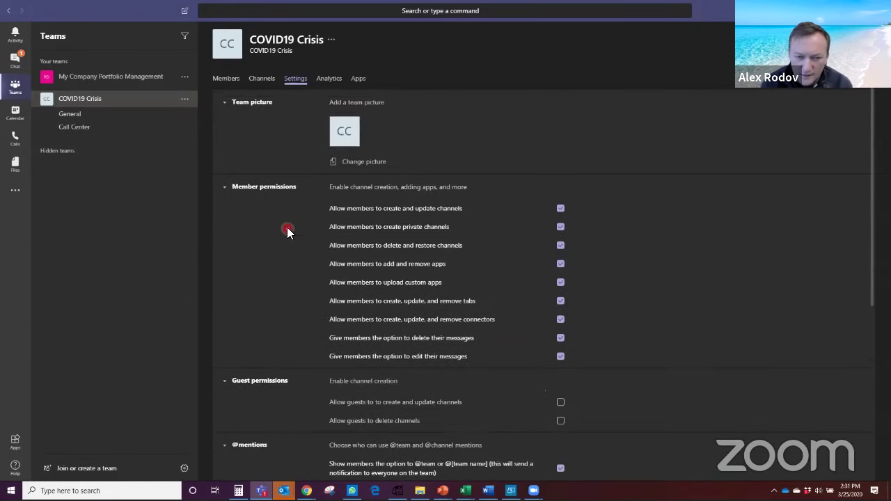
{"action": "left_click", "coordinate": [333, 80]}
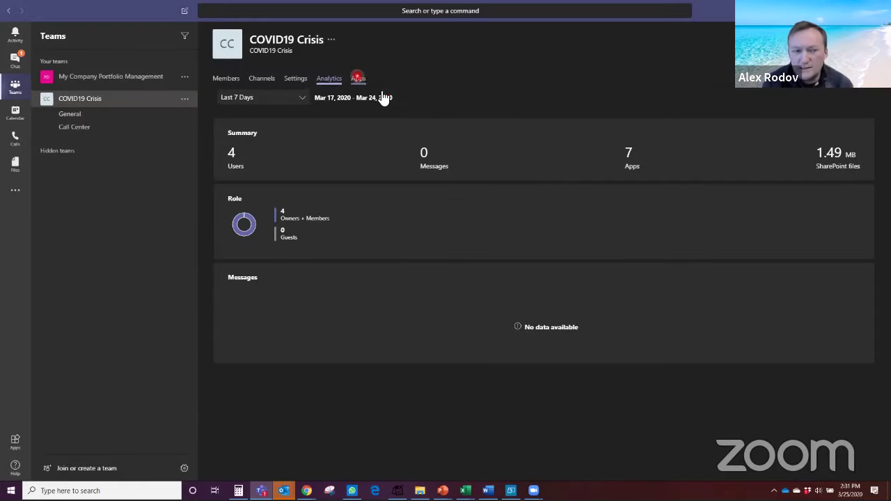
Step: Browse the team's Apps, Members and Channels tabs, then return to its Settings overview
{"action": "left_click", "coordinate": [358, 79]}
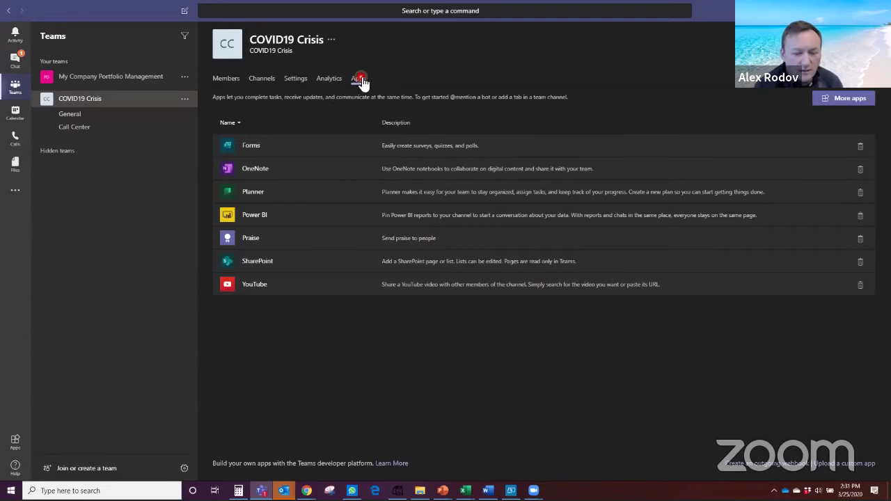
{"action": "left_click", "coordinate": [233, 80]}
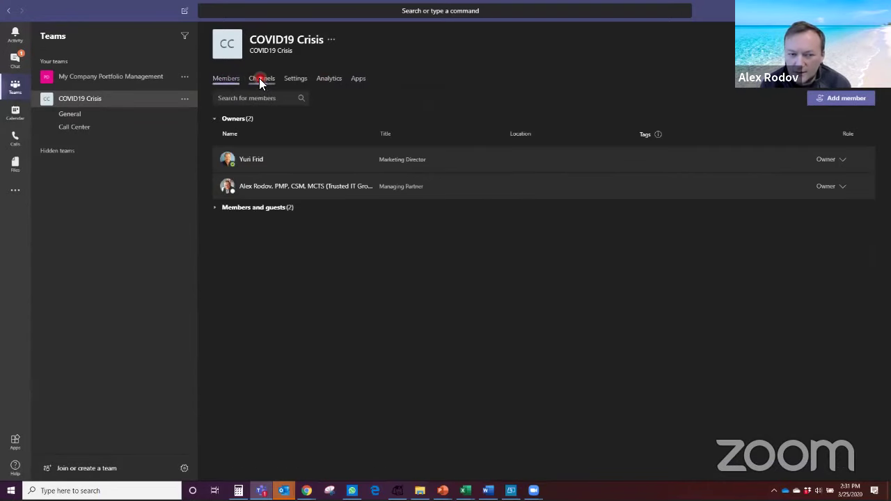
{"action": "left_click", "coordinate": [260, 80]}
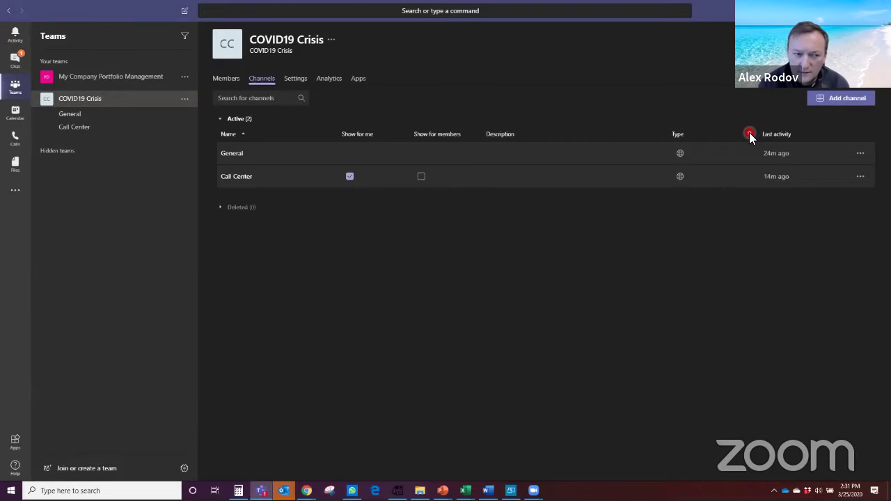
{"action": "left_click", "coordinate": [609, 135]}
{"action": "left_click", "coordinate": [293, 80]}
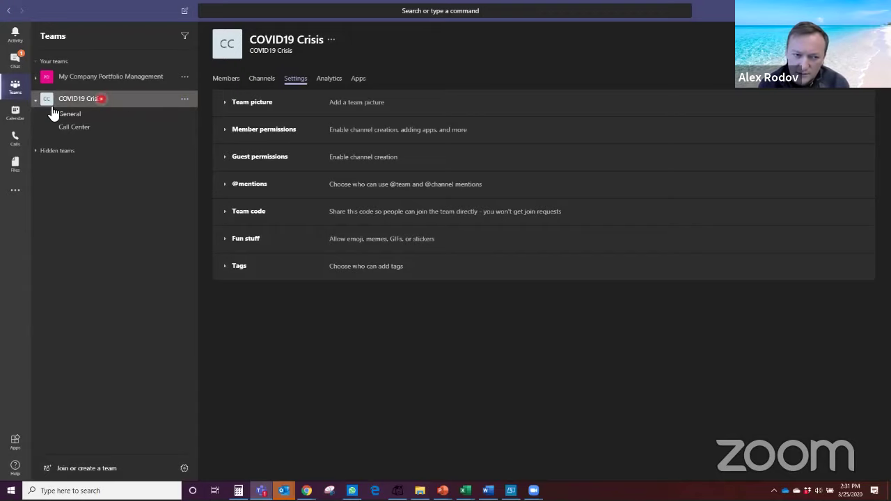
Step: Browse Calendar, Calls and recent Files, then open Chat on the one-on-one conversation
{"action": "left_click", "coordinate": [17, 115]}
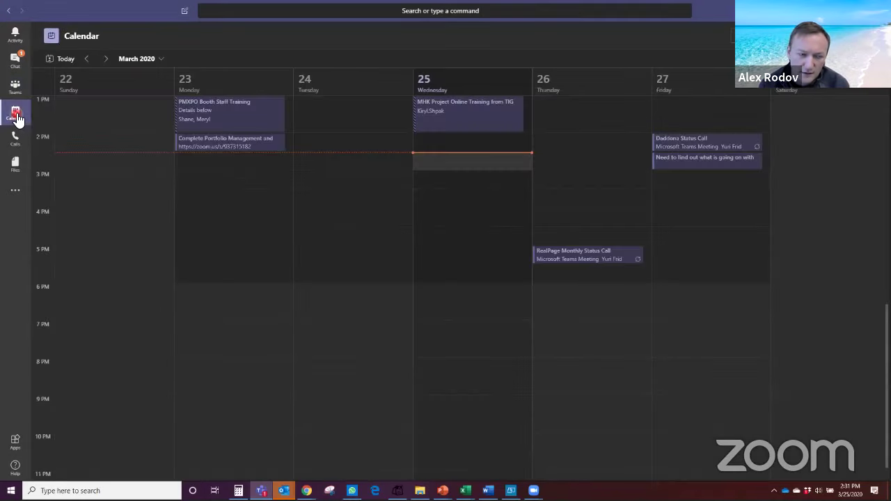
{"action": "left_click", "coordinate": [16, 147]}
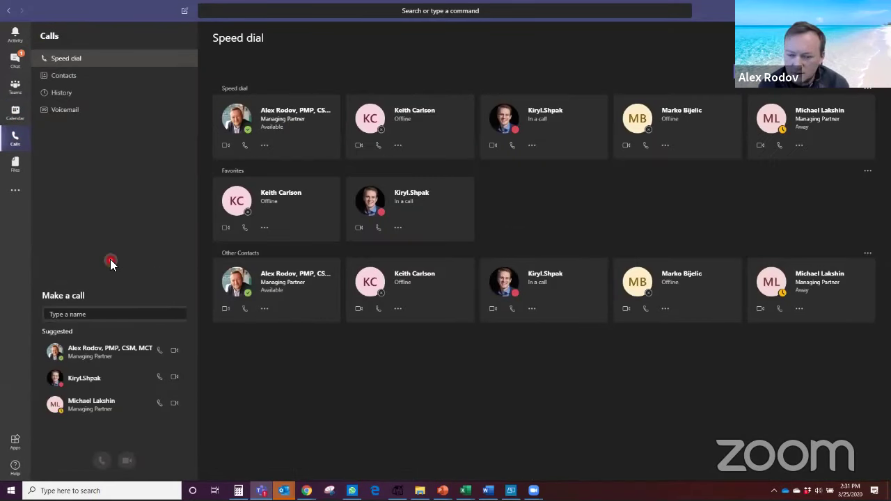
{"action": "left_click", "coordinate": [17, 168]}
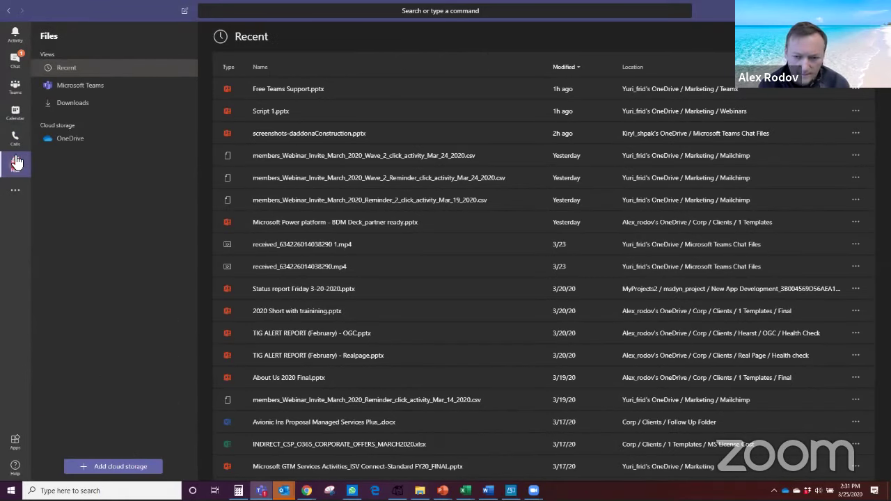
{"action": "left_click", "coordinate": [13, 67]}
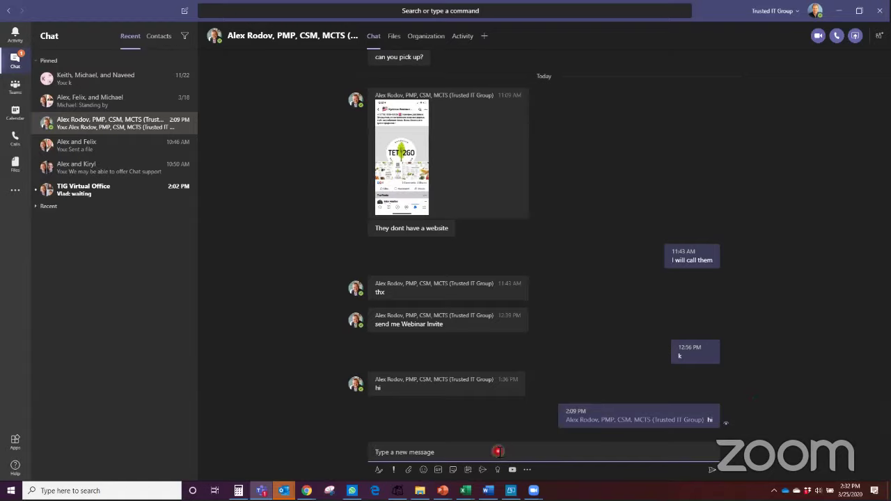
{"action": "left_click", "coordinate": [819, 39]}
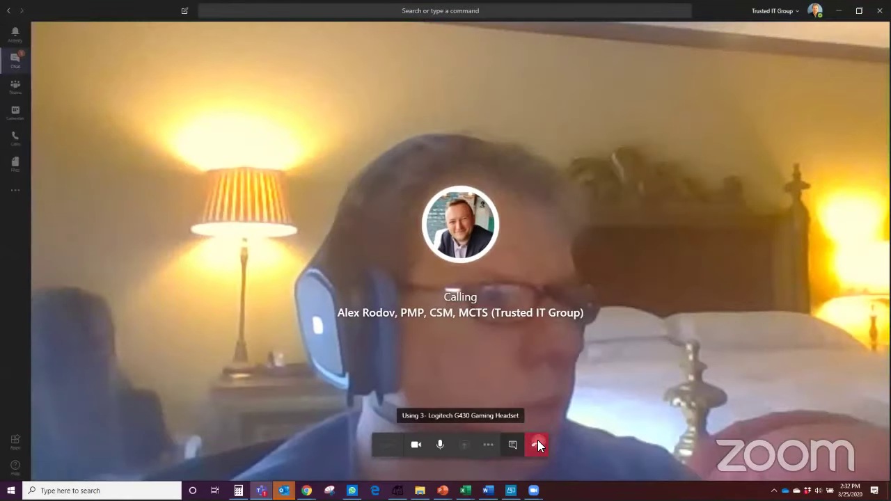
{"action": "left_click", "coordinate": [537, 443]}
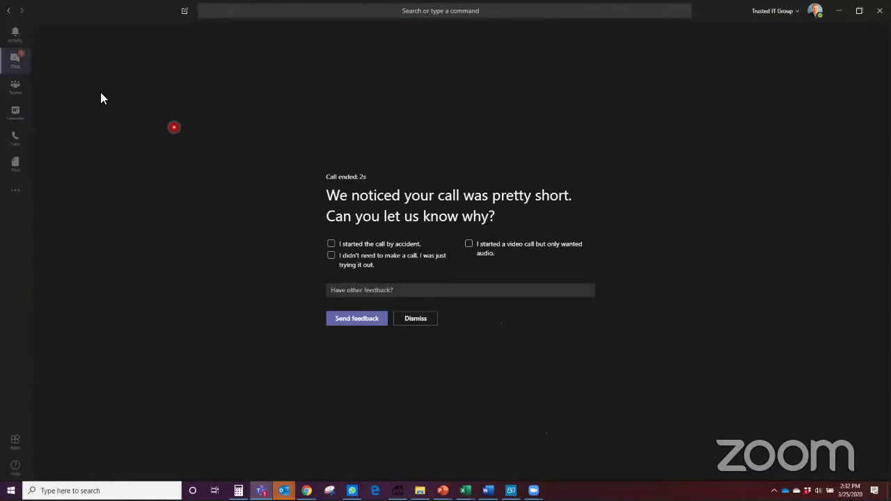
{"action": "left_click", "coordinate": [417, 319]}
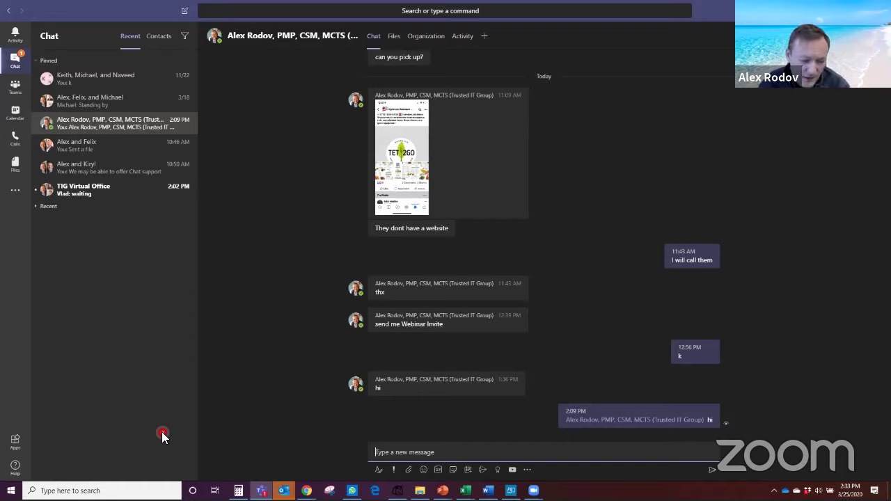
Step: Return to the COVID19 Crisis General channel and show its empty Files library, toggling back through Posts
{"action": "left_click", "coordinate": [19, 91]}
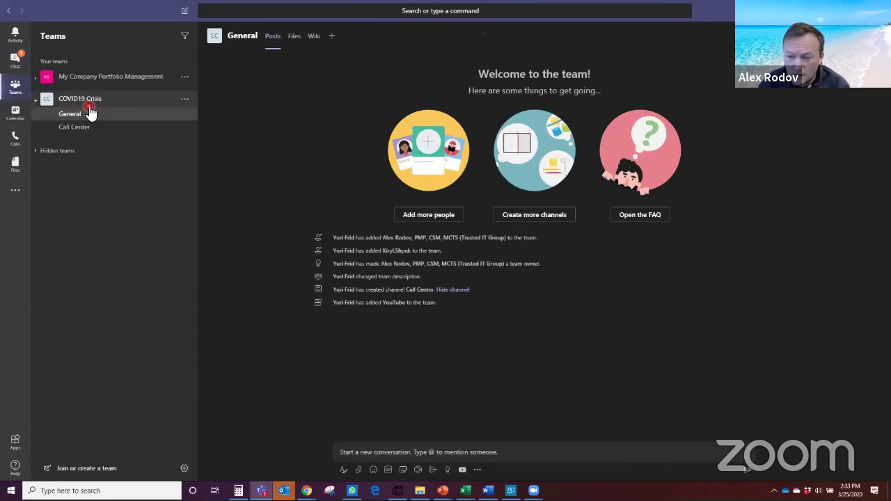
{"action": "left_click", "coordinate": [298, 39]}
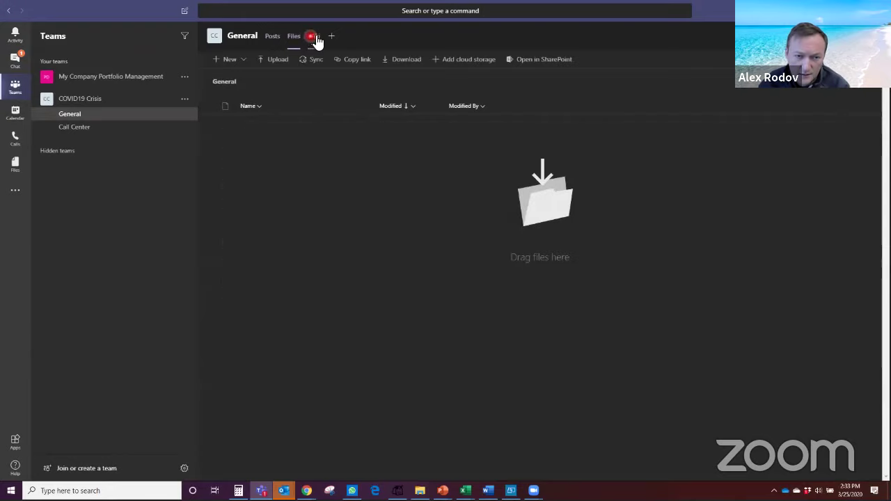
{"action": "left_click", "coordinate": [274, 41]}
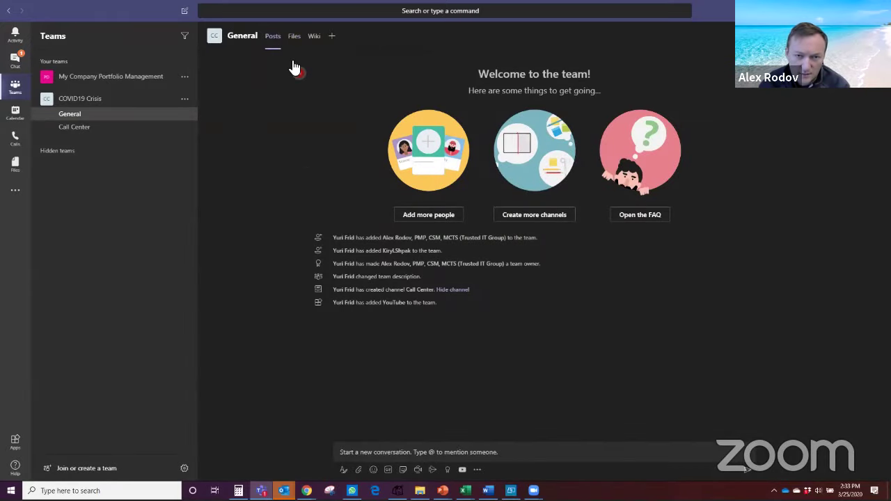
{"action": "left_click", "coordinate": [295, 36]}
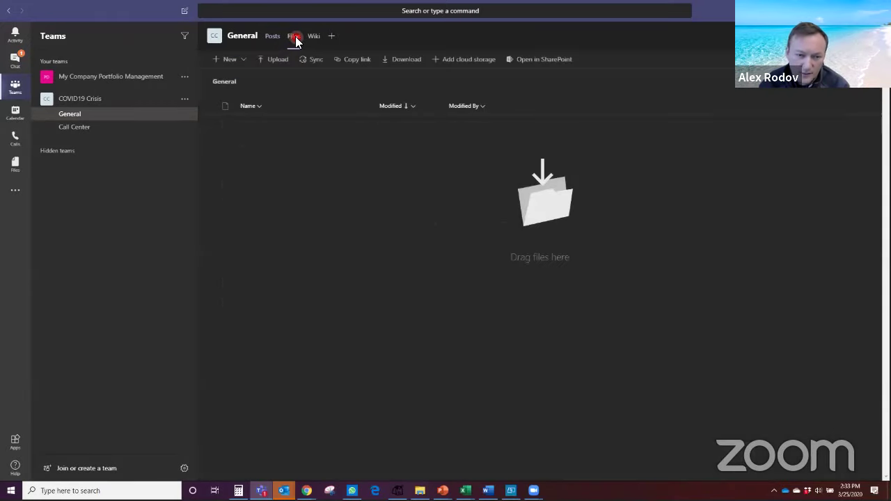